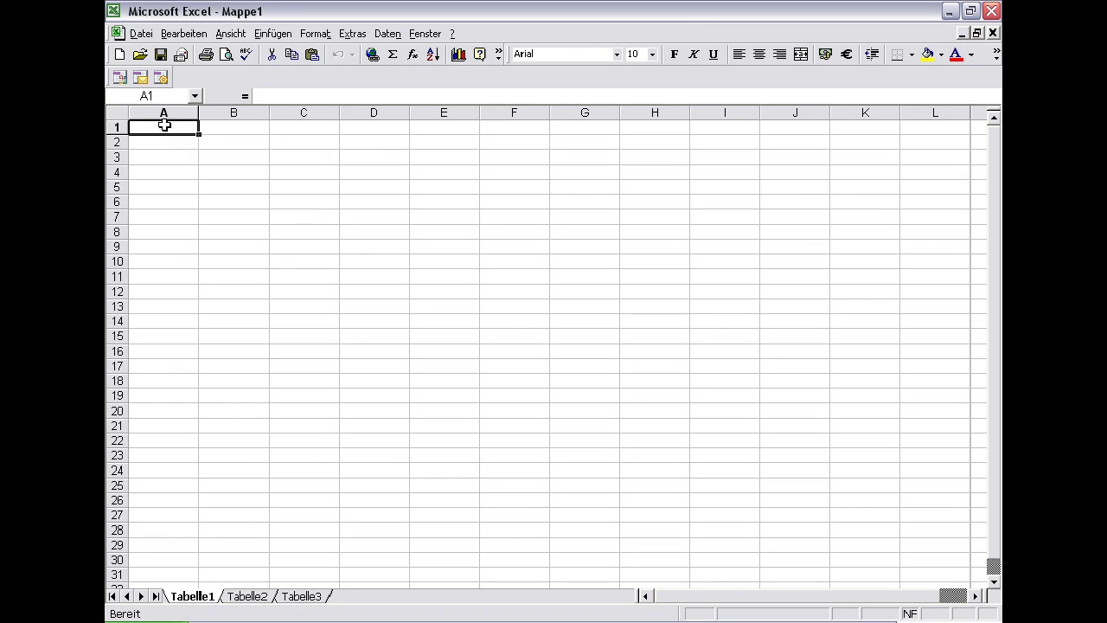
Apply all inner and outer borders to the cell range A1:R34
drag(164, 126, 888, 157)
click(909, 39)
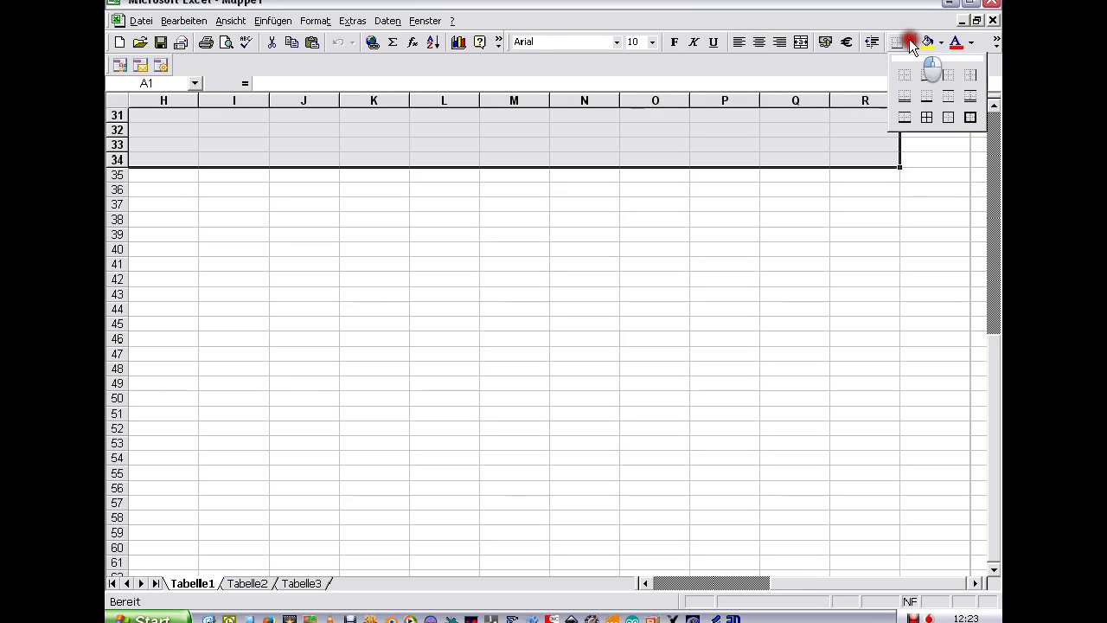
click(927, 116)
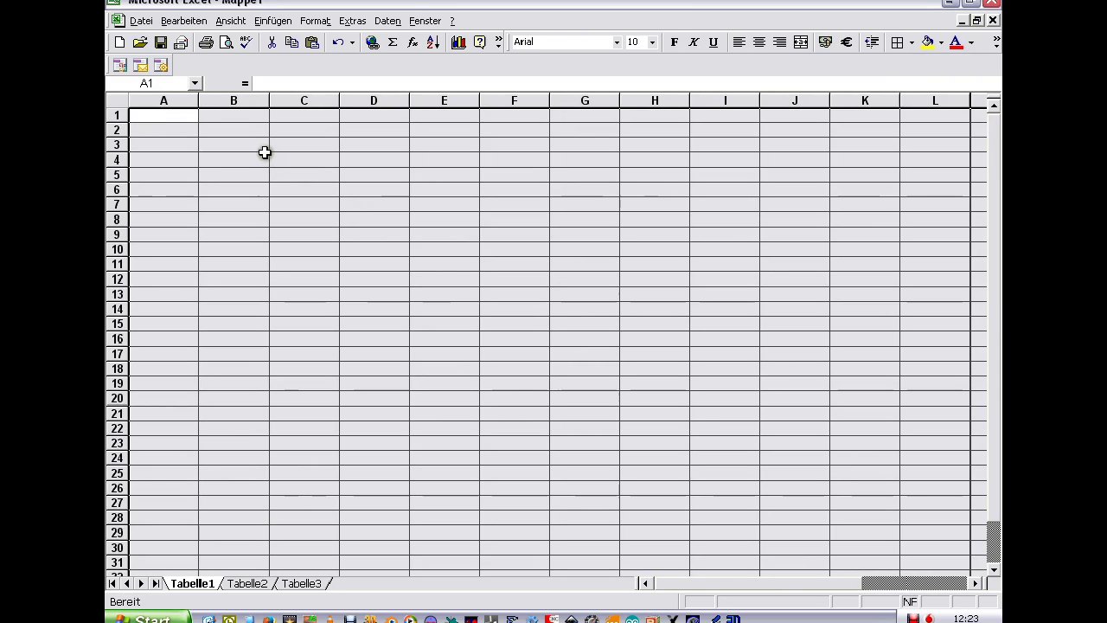
Open the print preview and set the page orientation to landscape (Querformat)
click(225, 43)
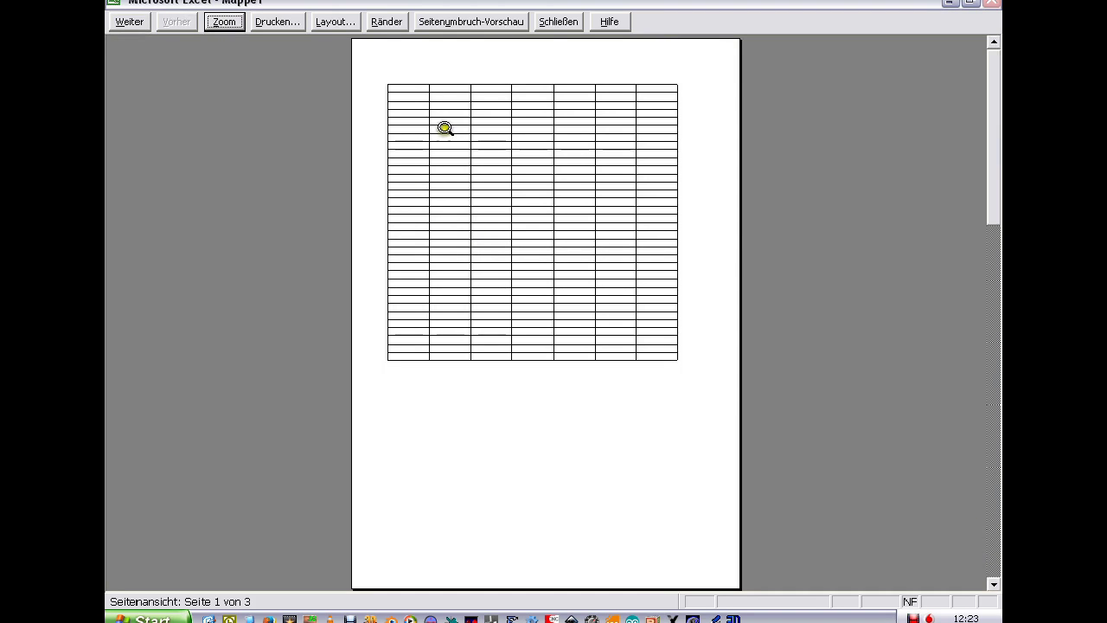
click(334, 21)
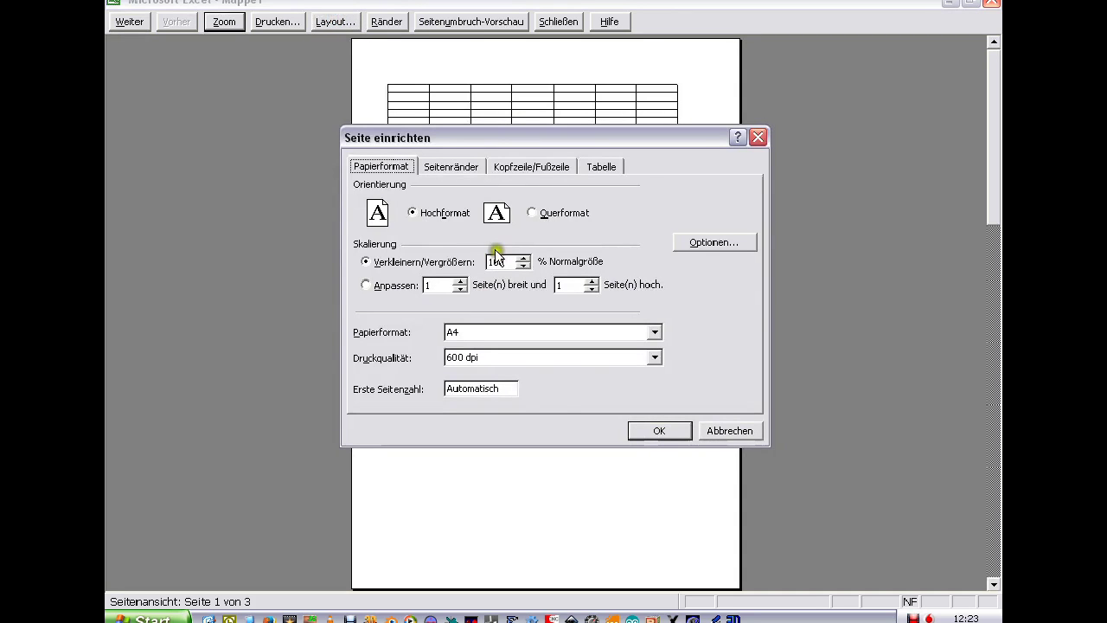
click(529, 214)
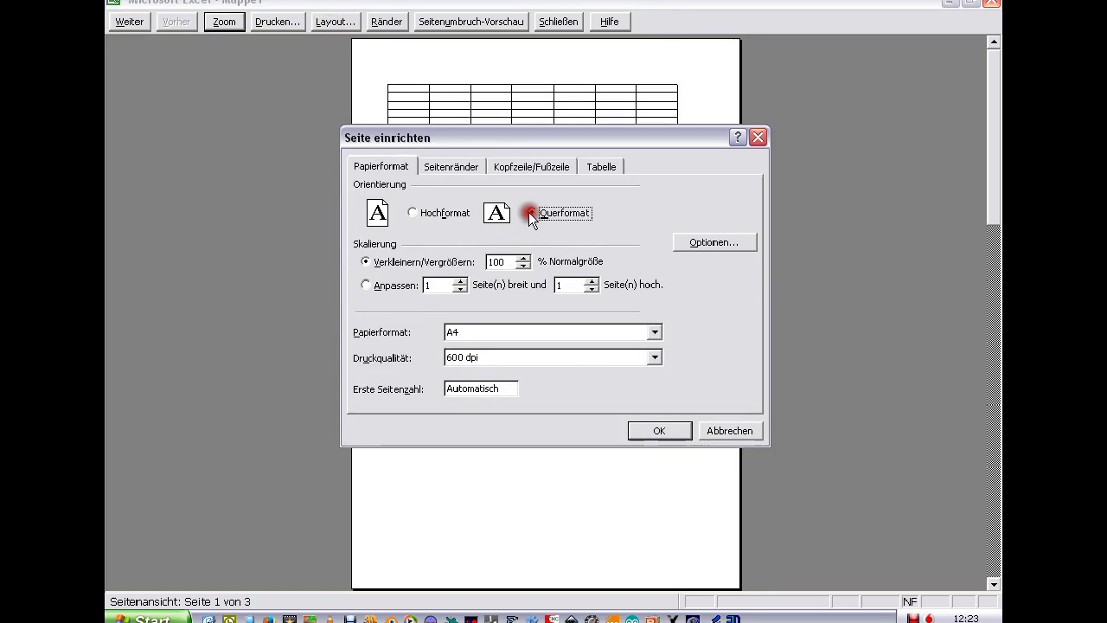
click(655, 430)
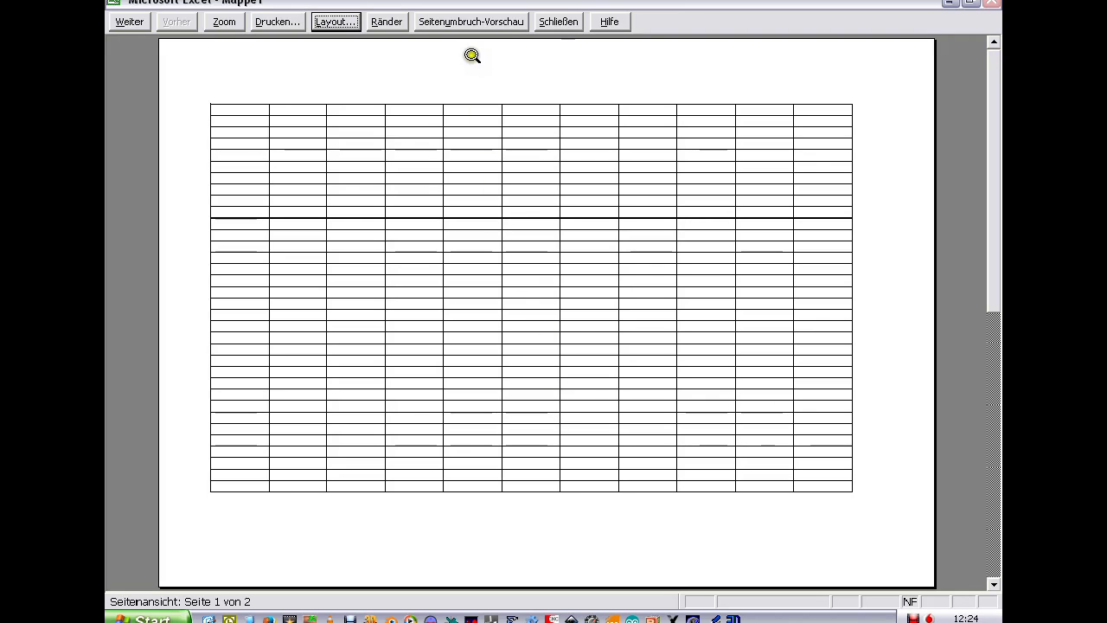
Display the margin guides and shrink the margins to about 0.8 top, 0.3 header, 1.3 bottom and 0.5 footer
click(387, 24)
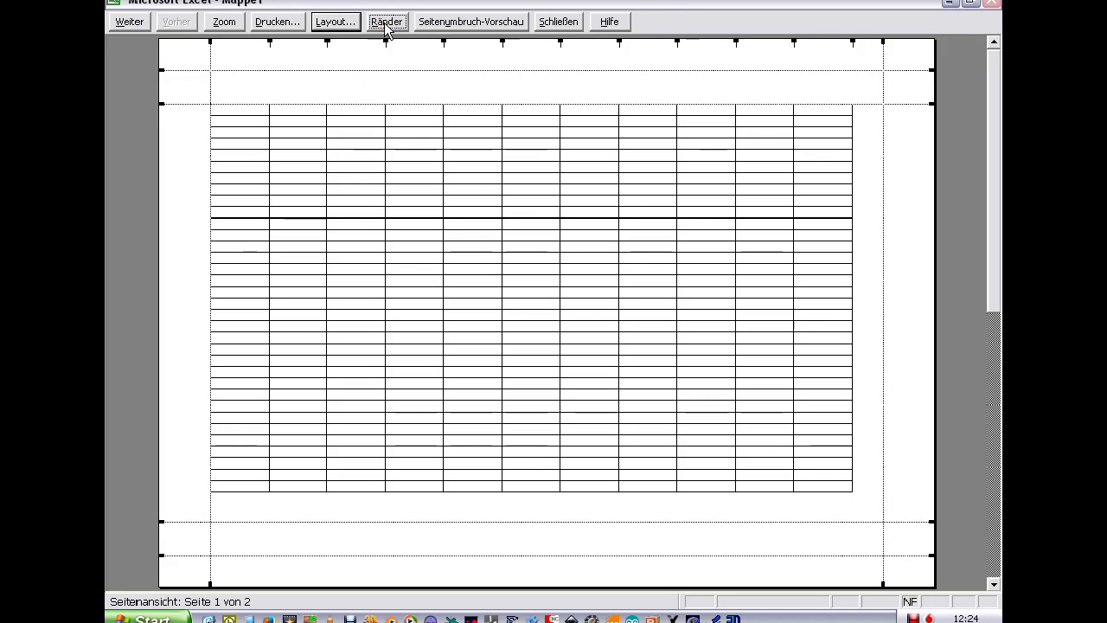
drag(160, 67, 165, 44)
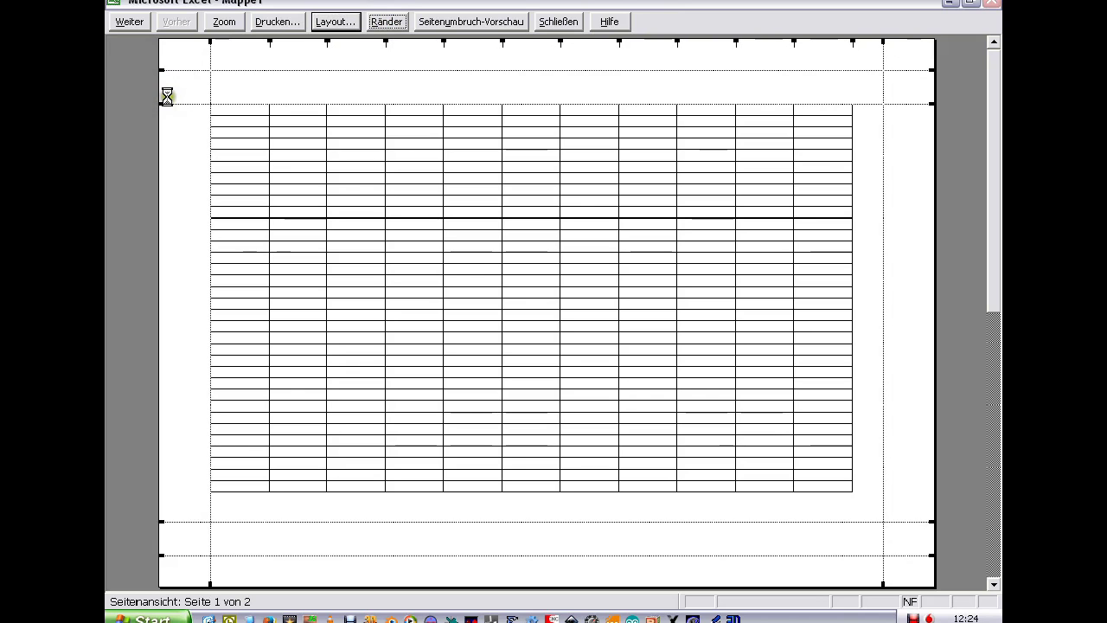
drag(161, 103, 167, 56)
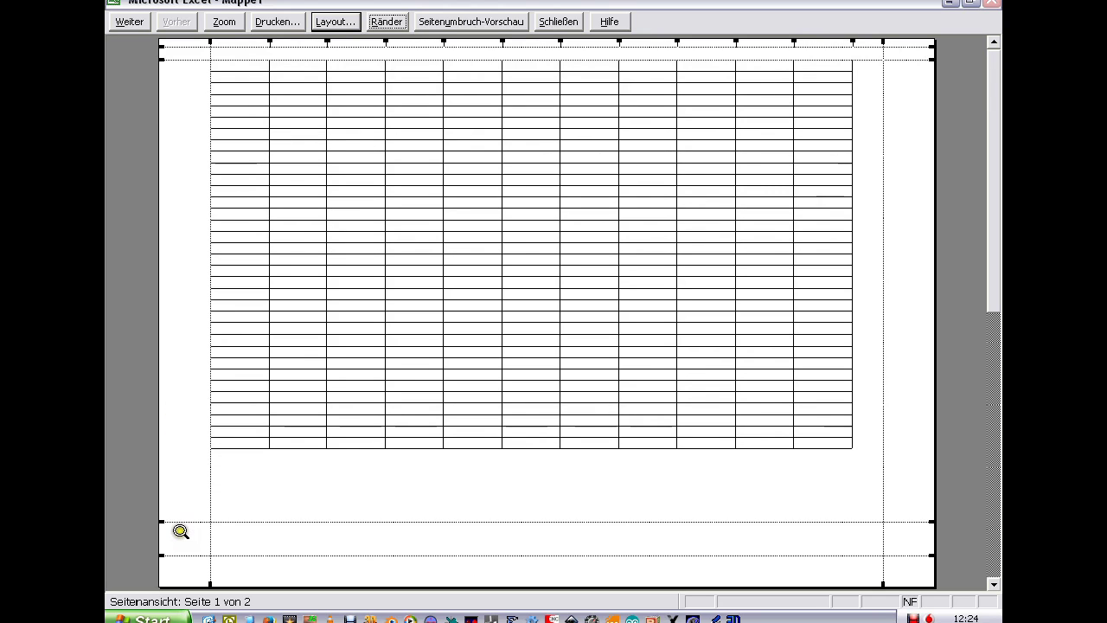
drag(160, 555, 160, 575)
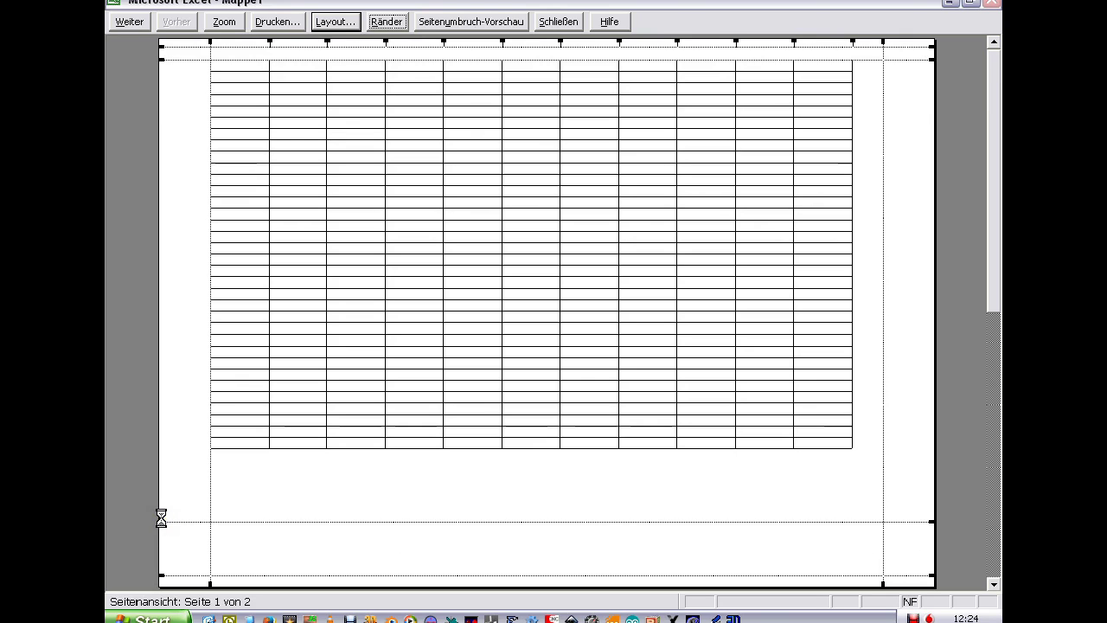
drag(161, 520, 162, 550)
Center the table on the page both horizontally and vertically in the page setup
click(333, 26)
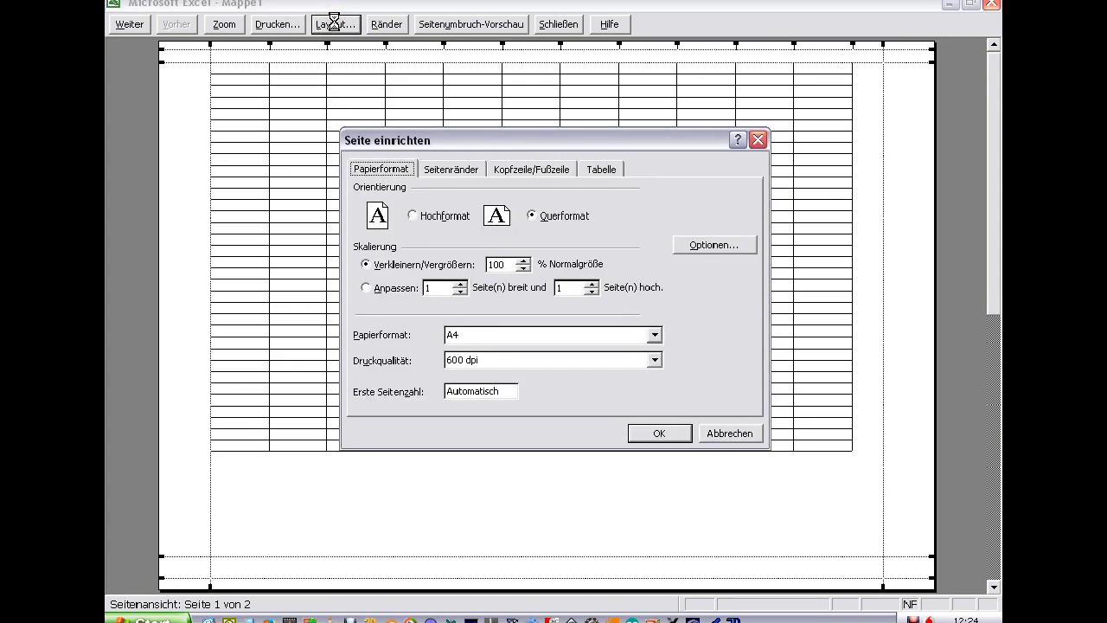
click(458, 169)
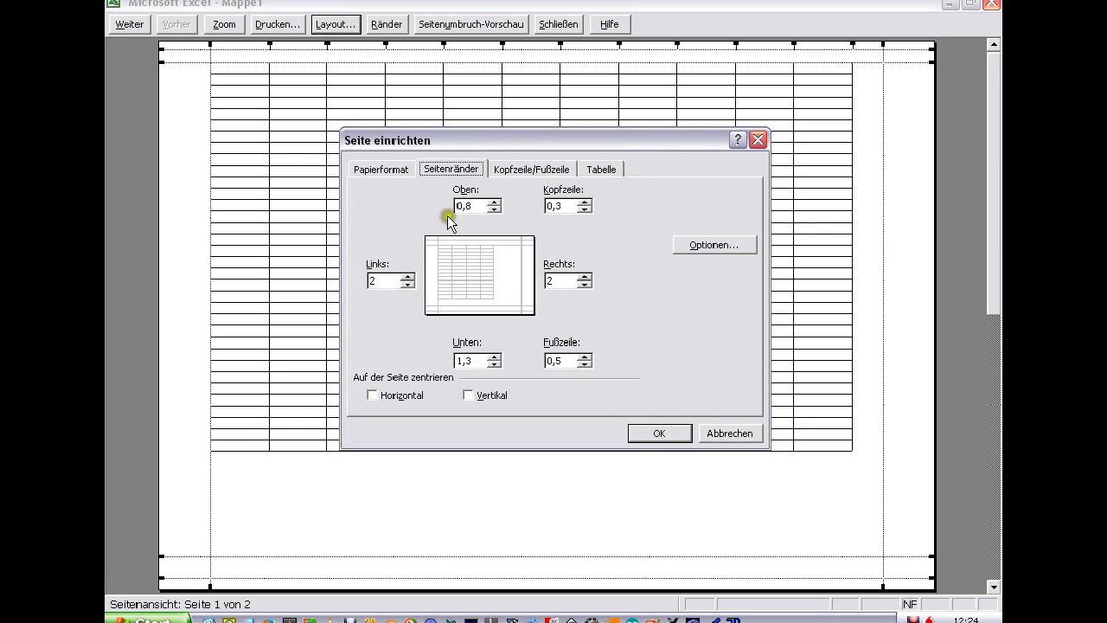
click(373, 395)
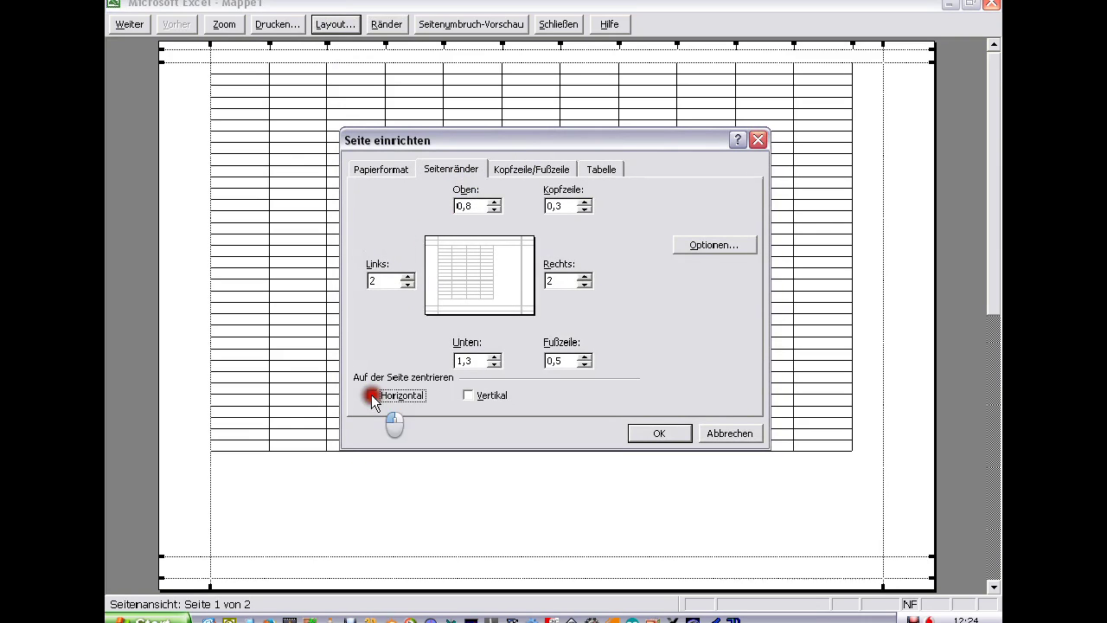
click(468, 395)
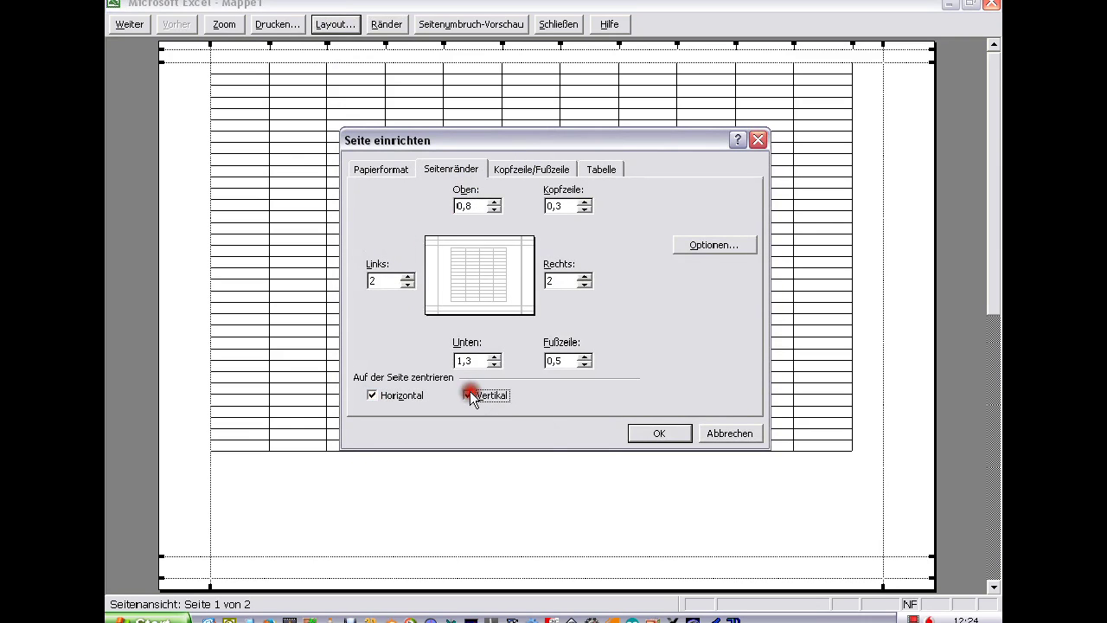
click(657, 433)
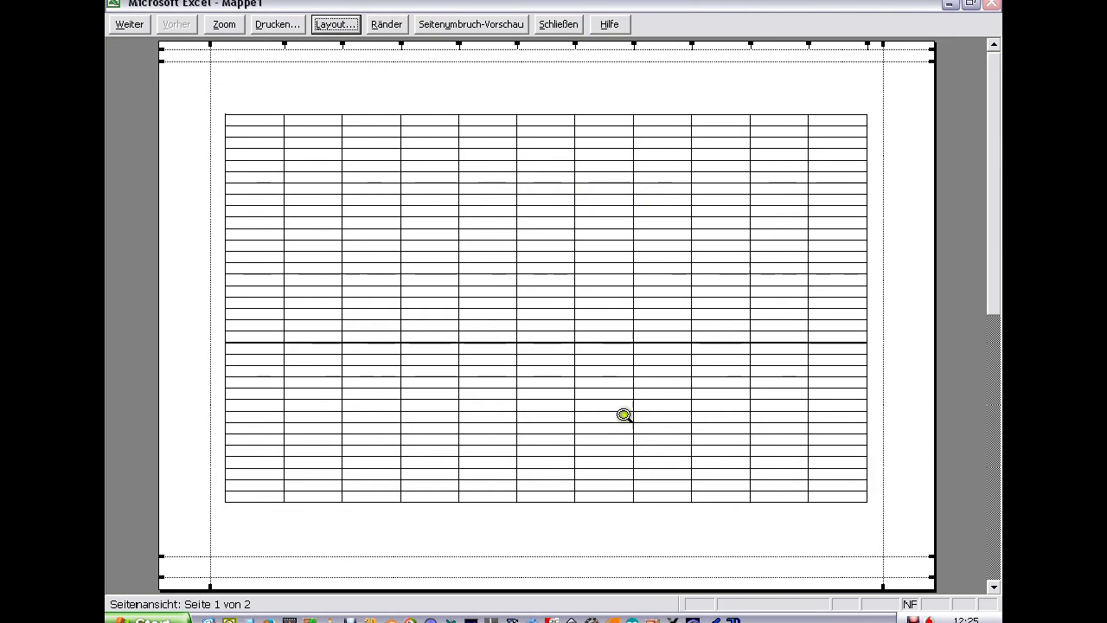
Close the print preview and switch the sheet to the page break preview
click(563, 26)
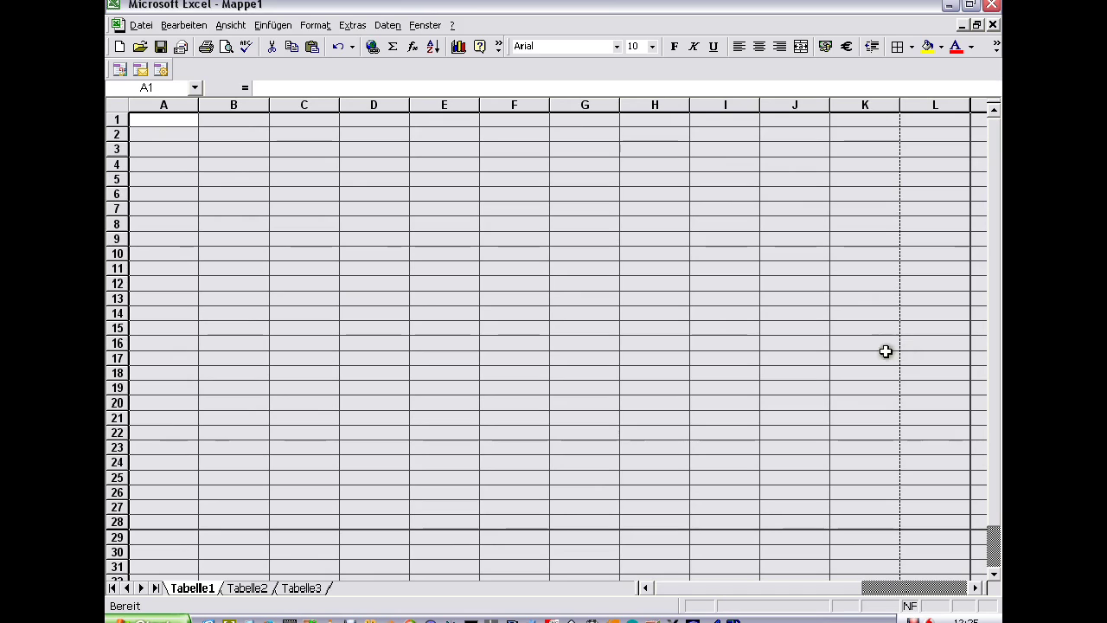
click(230, 25)
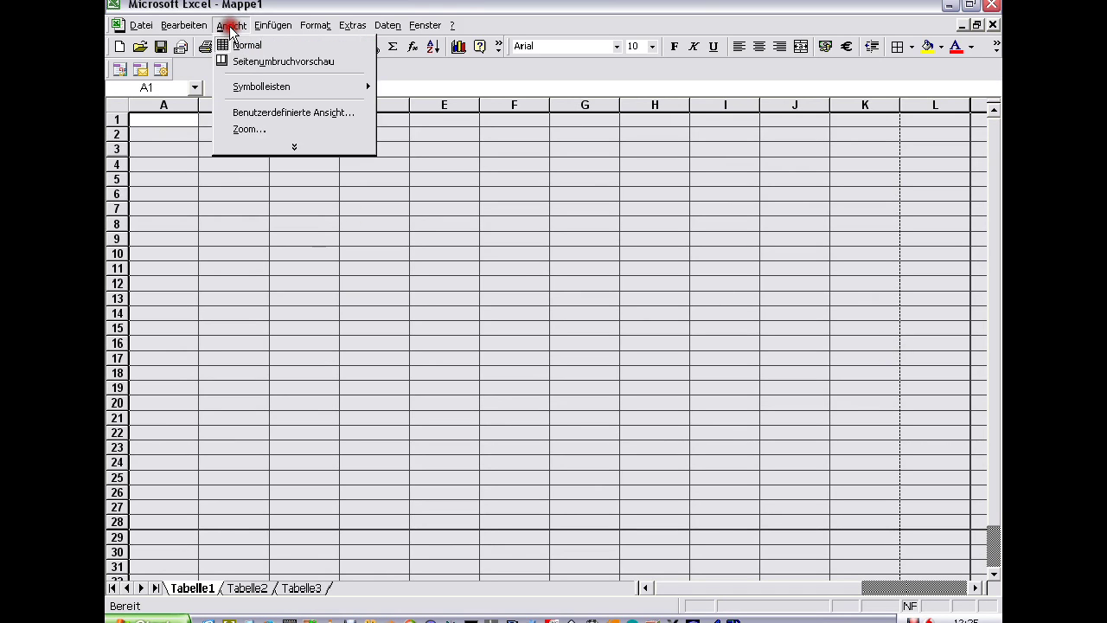
click(232, 46)
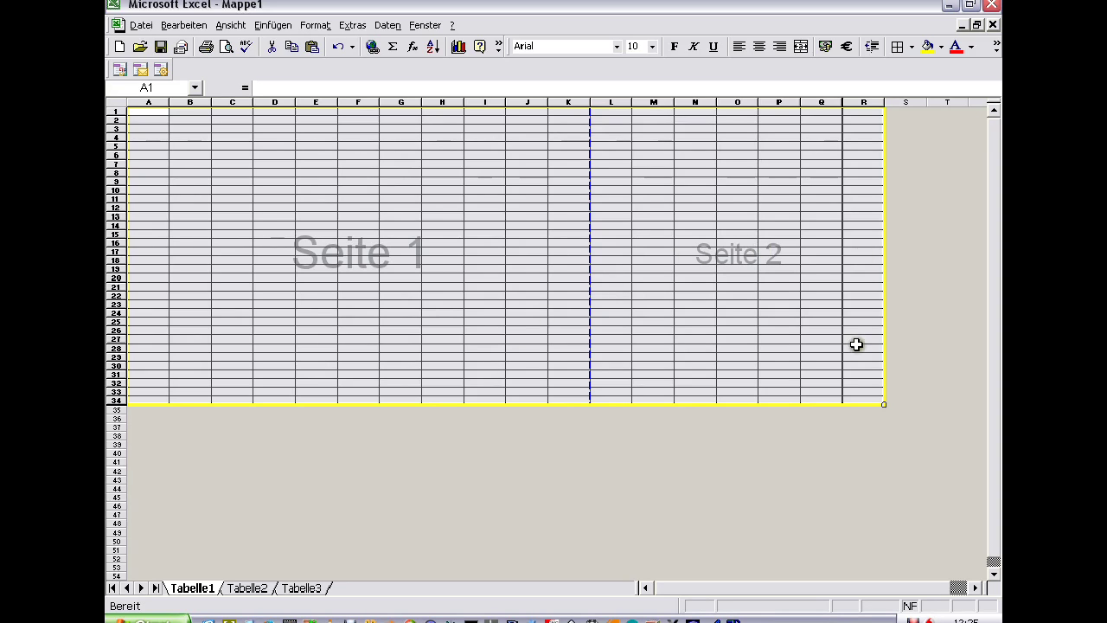
Set the row height of the selected table cells to 24
click(305, 28)
mouse_move(330, 64)
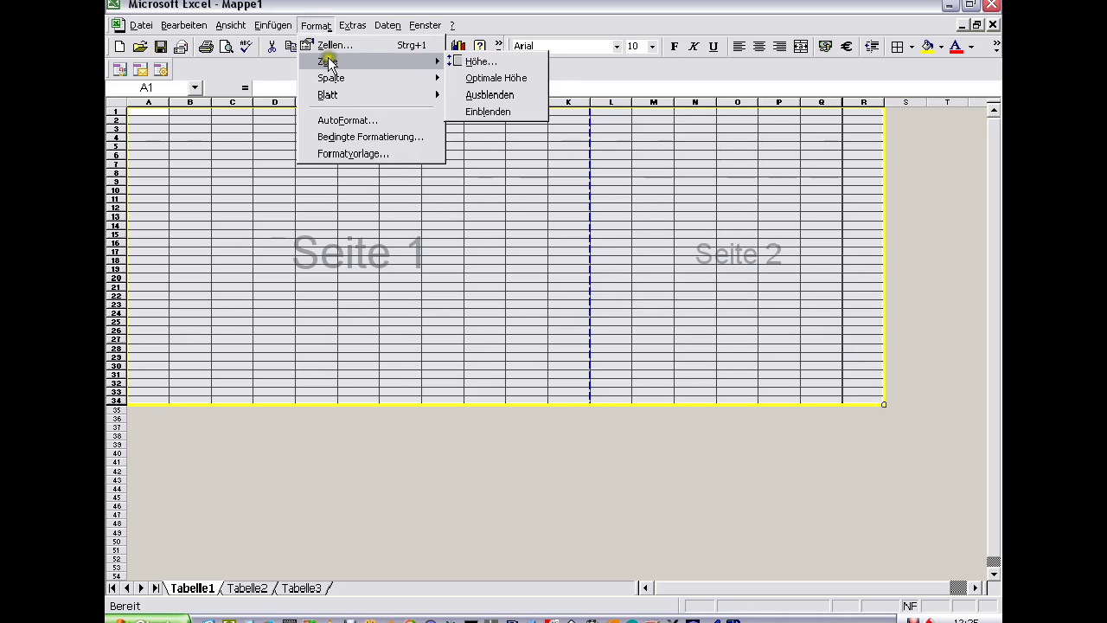
click(485, 62)
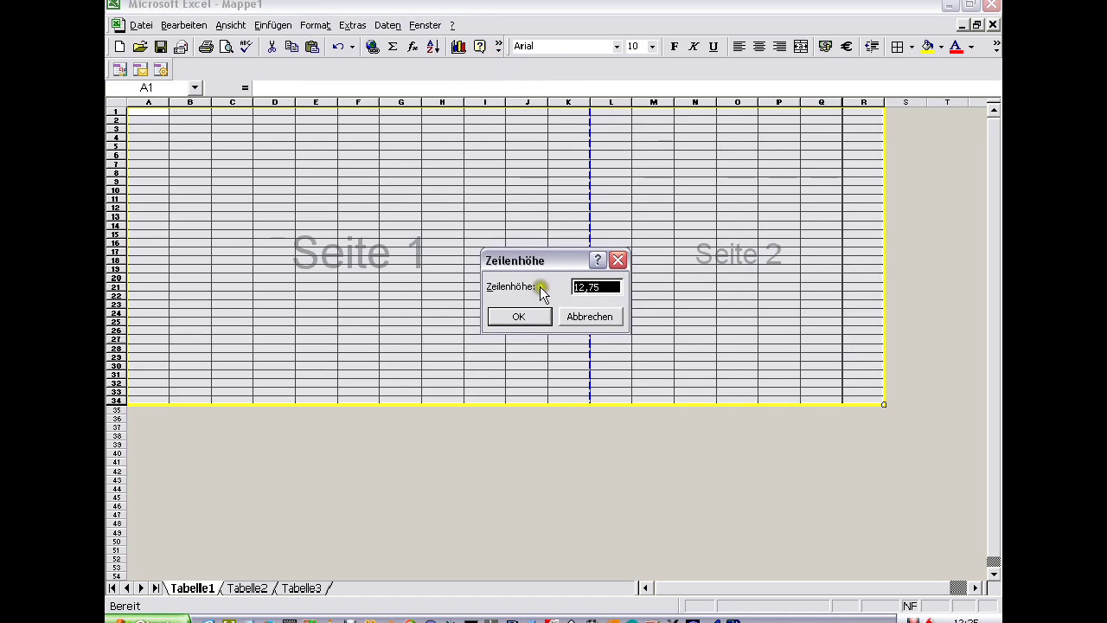
text(24)
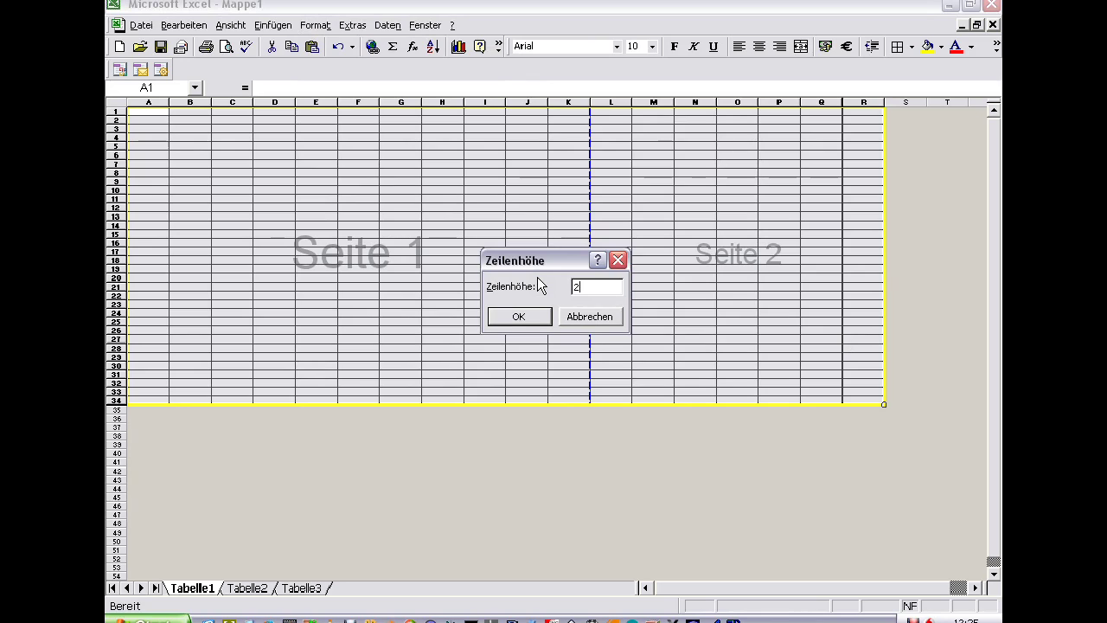
key(Return)
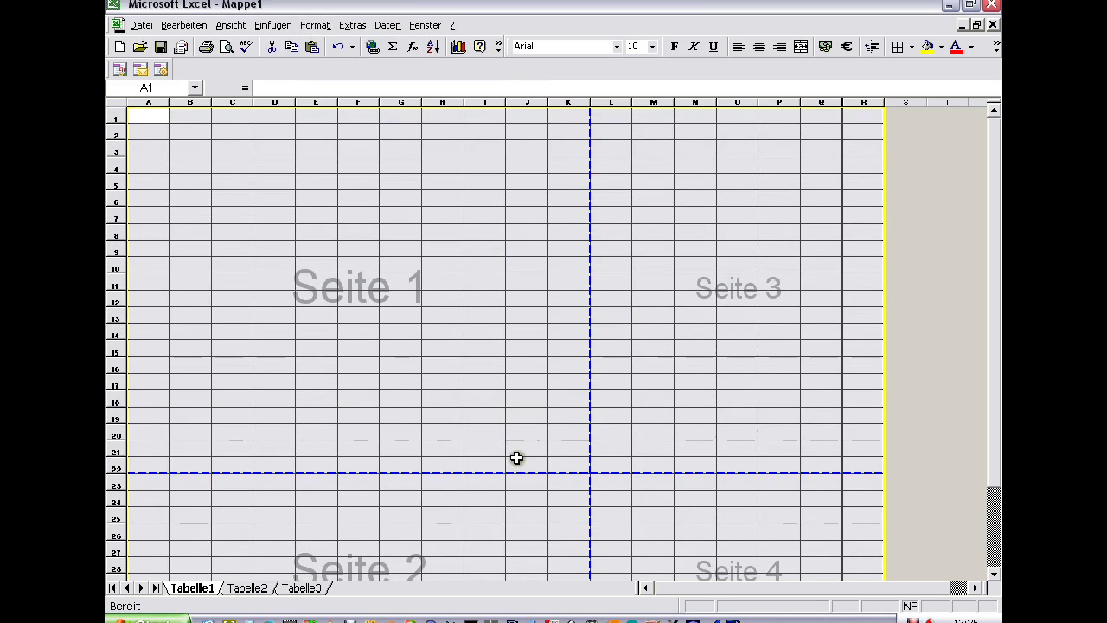
Set the column width of the selected table cells to 14
click(316, 25)
mouse_move(329, 78)
click(480, 78)
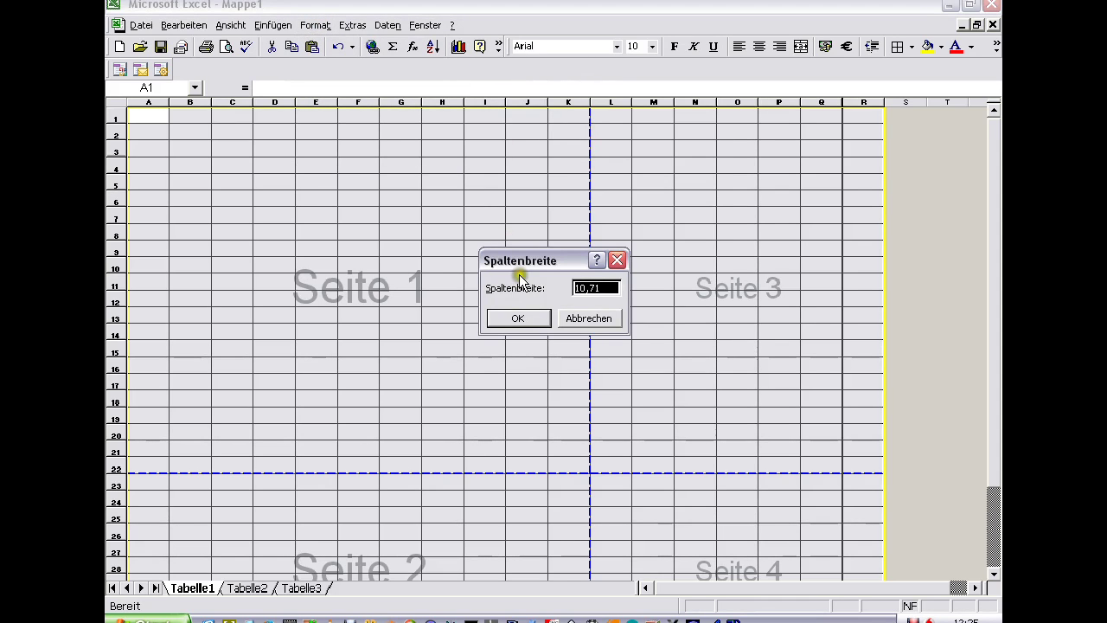
text(14)
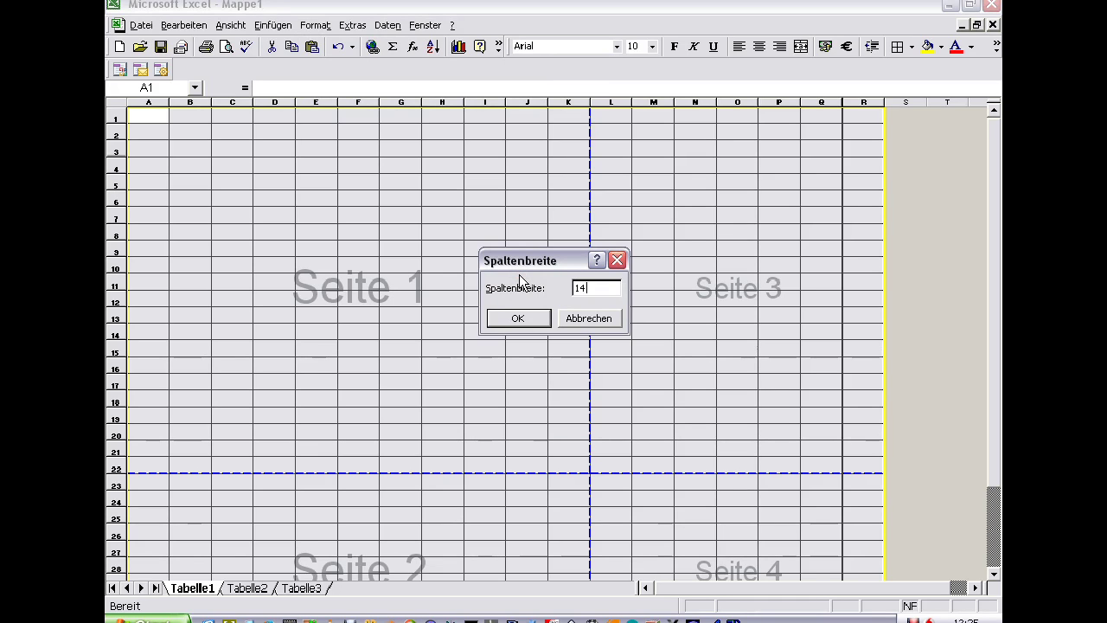
key(Return)
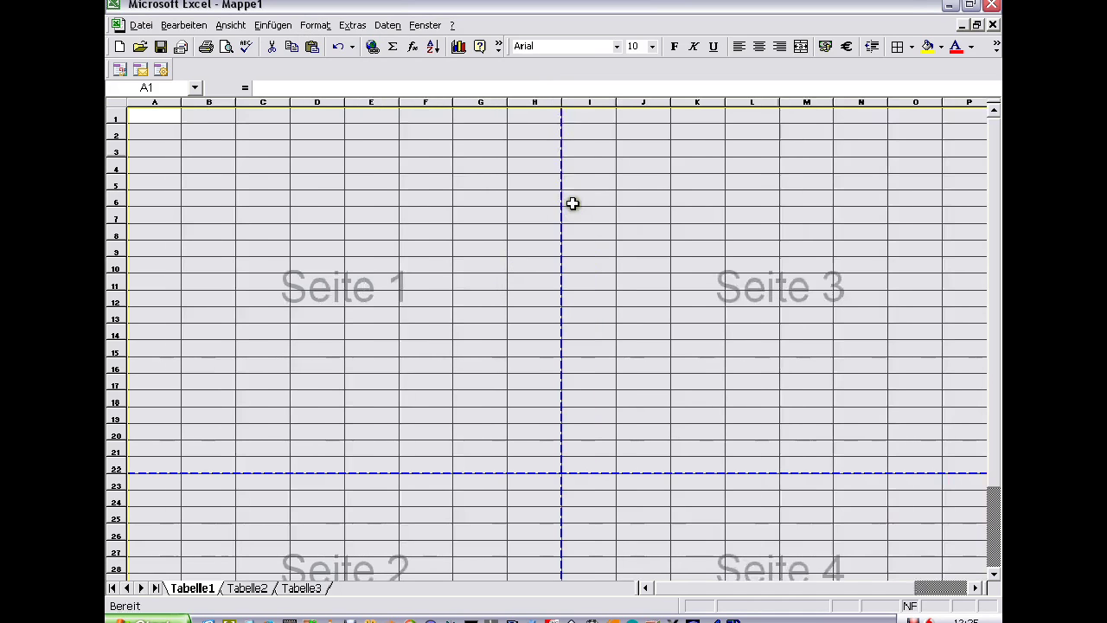
Move the horizontal page break down to row 34 and the vertical one out to column R so the table fits one page
scroll(539, 262, down, 3)
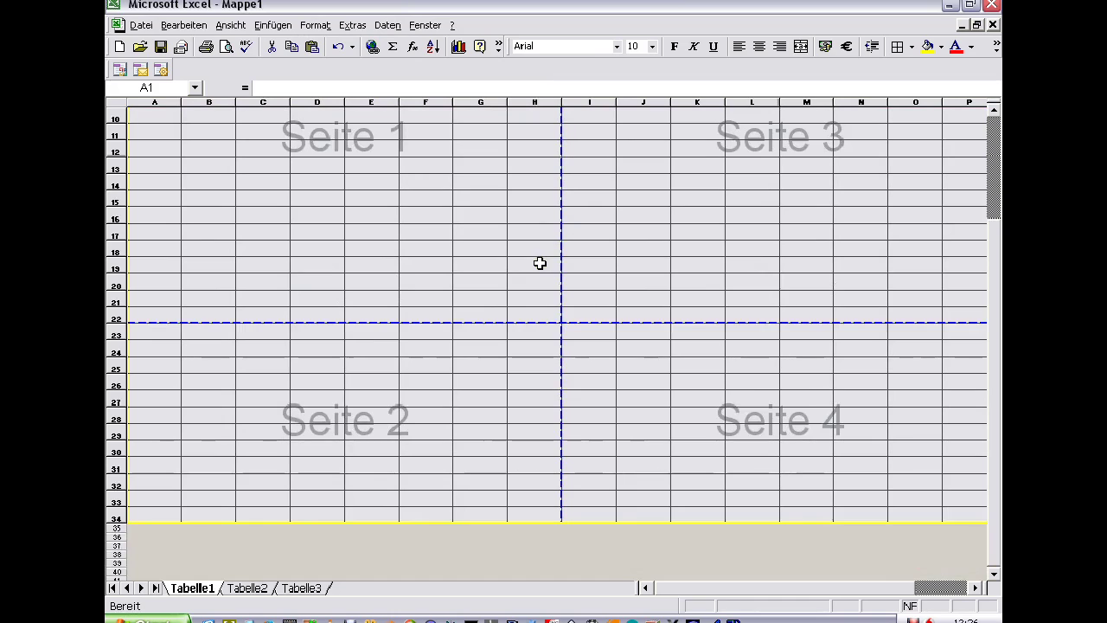
drag(484, 321, 487, 524)
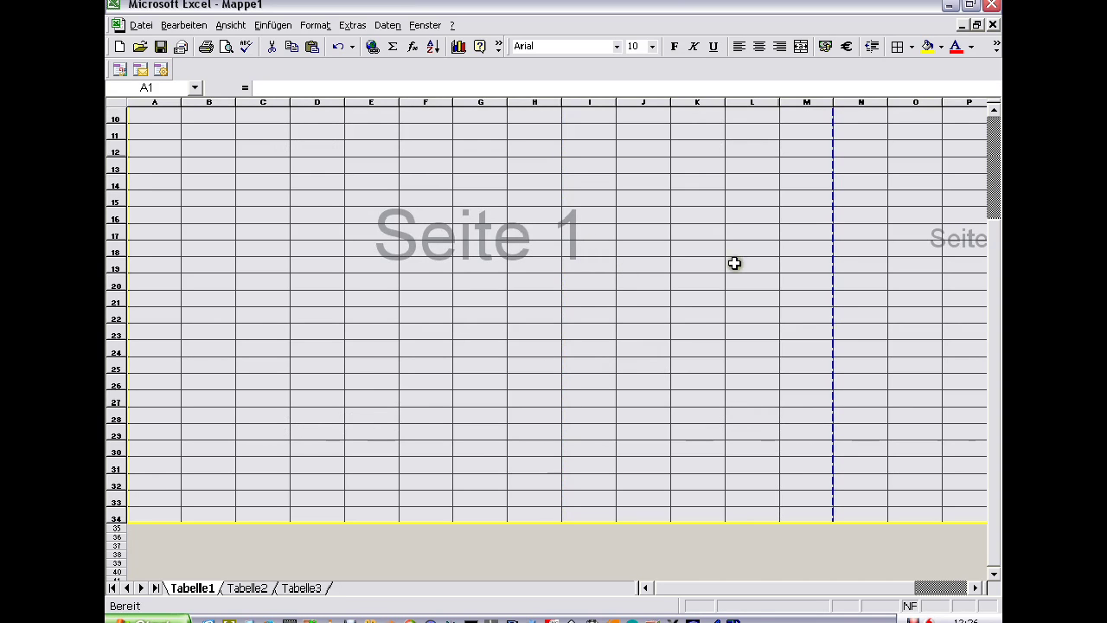
drag(833, 264, 940, 271)
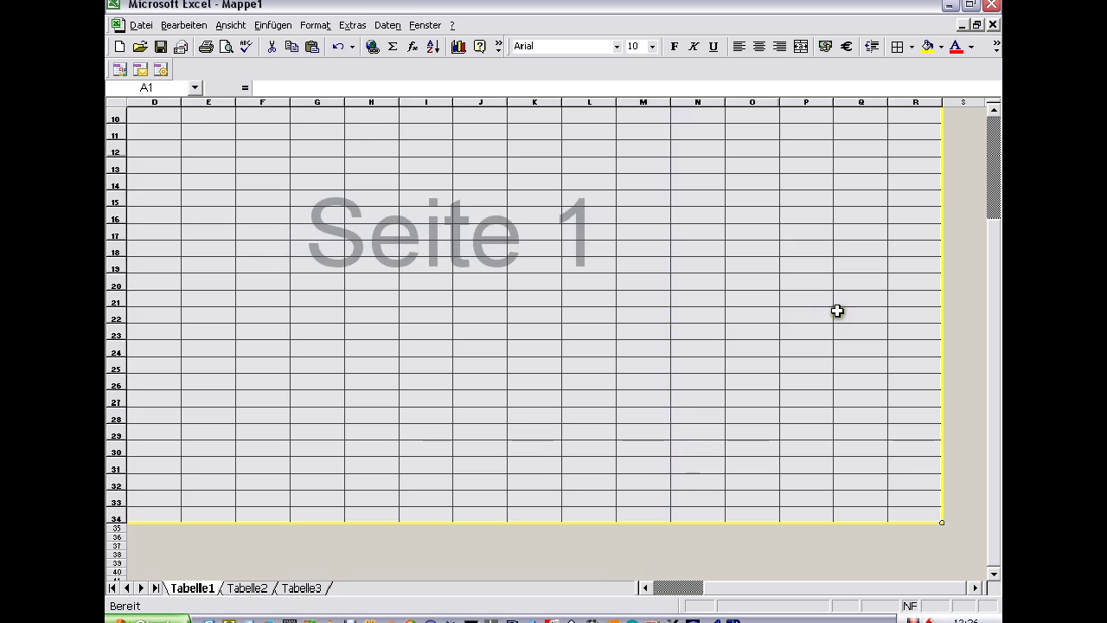
Check the one-page table layout in the print preview, then return to the sheet
drag(688, 587, 672, 582)
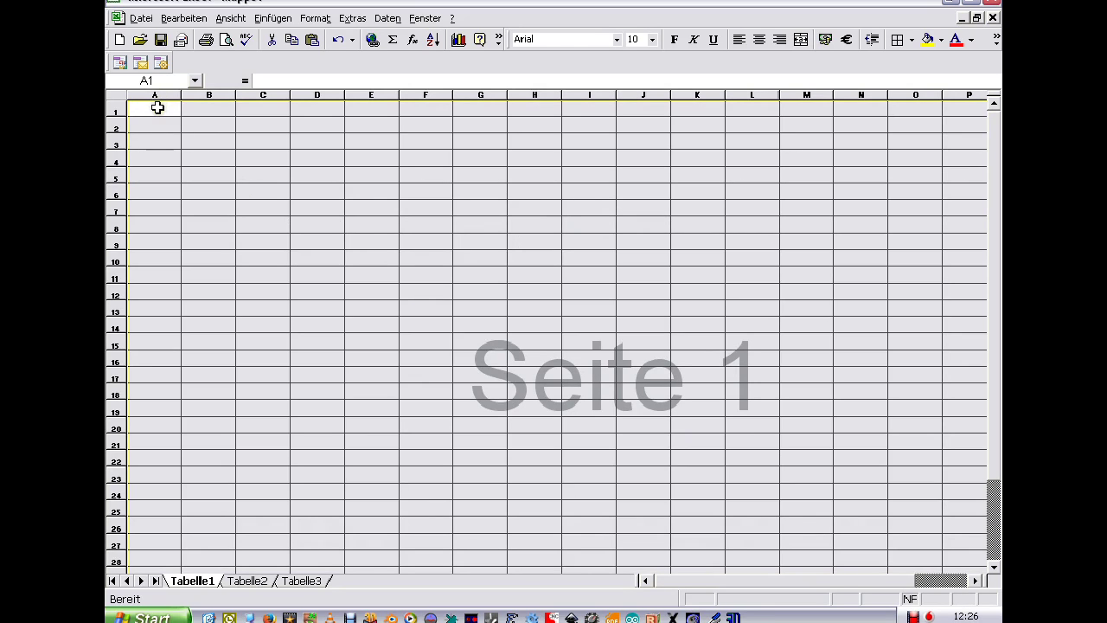
click(223, 39)
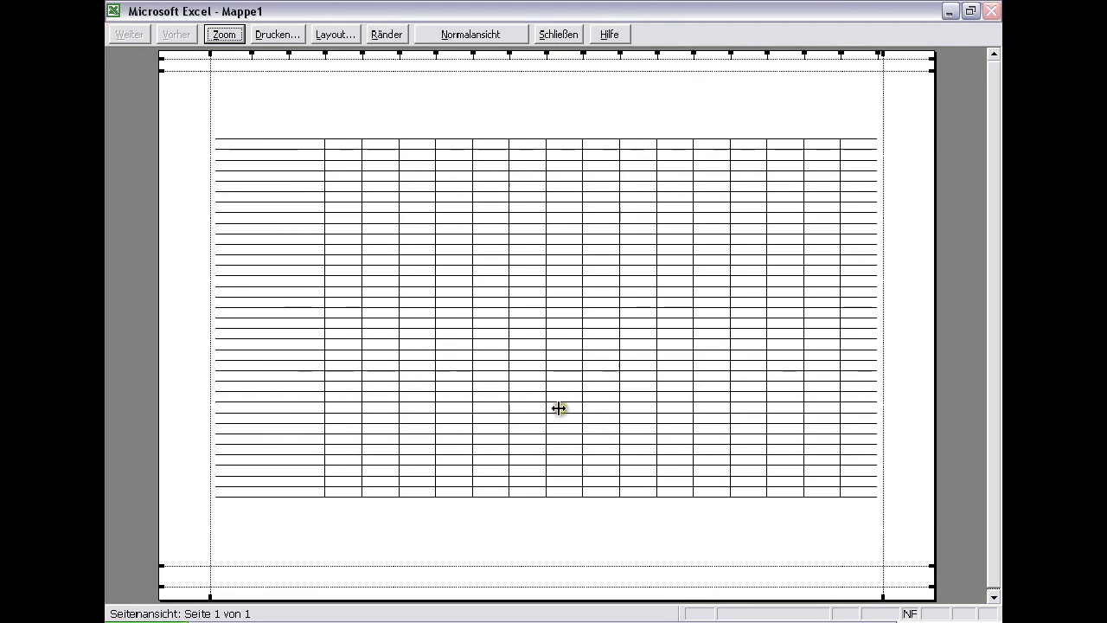
click(560, 36)
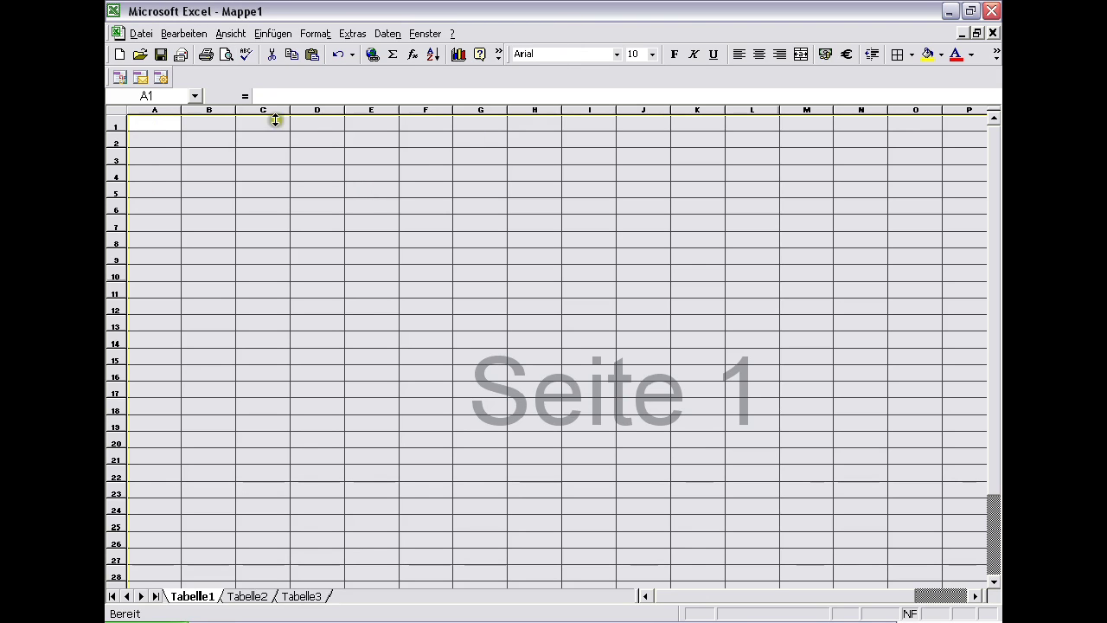
Set the sheet's zoom level to 50%
click(230, 34)
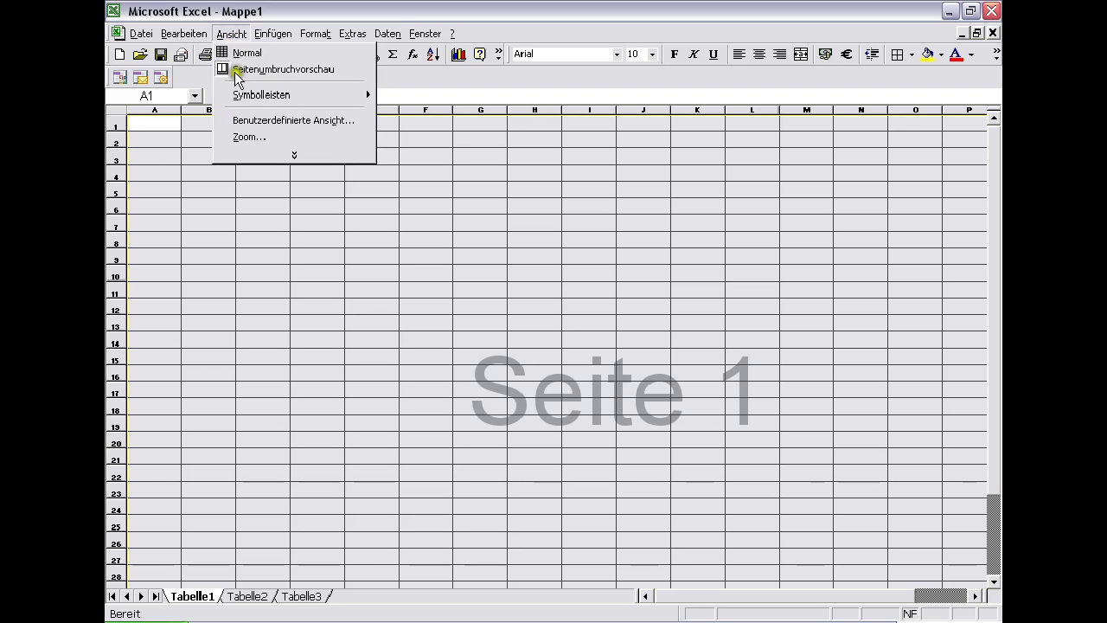
click(248, 137)
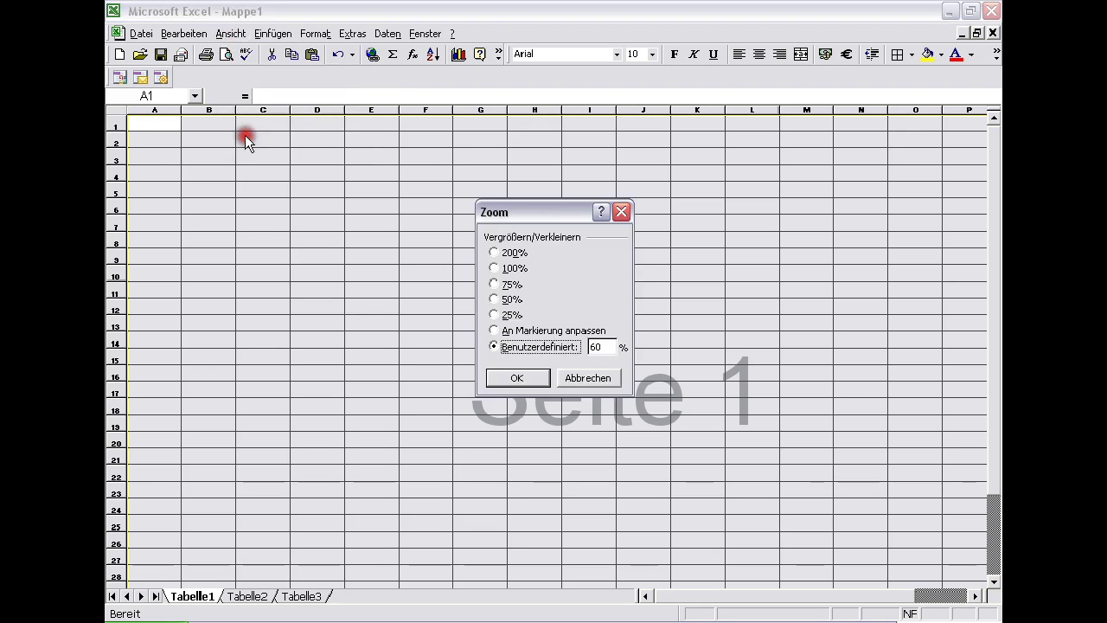
click(494, 300)
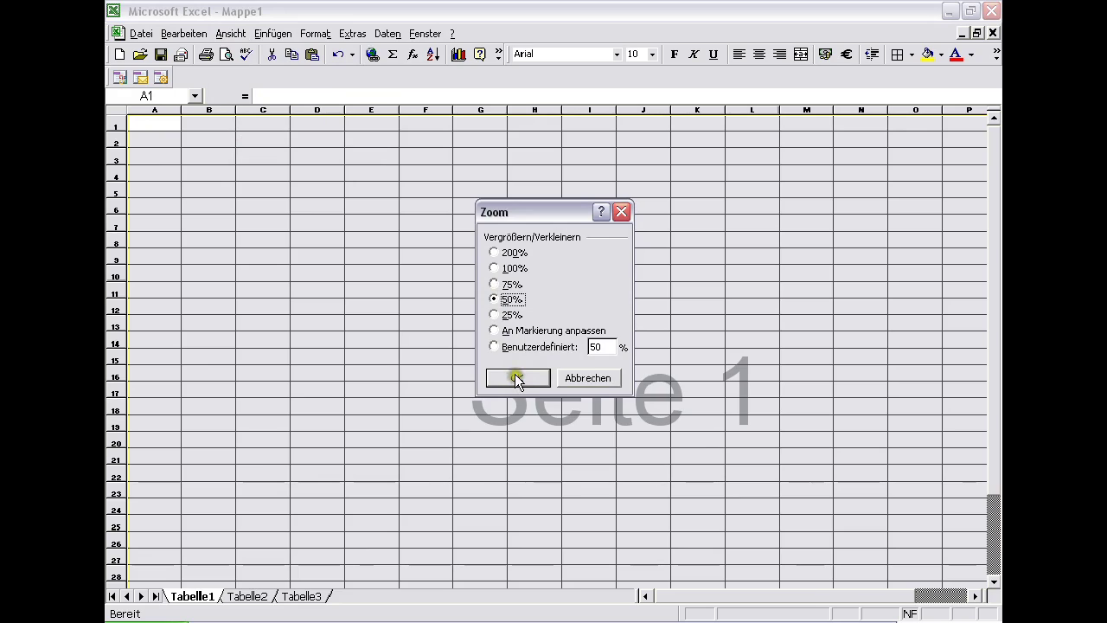
click(515, 380)
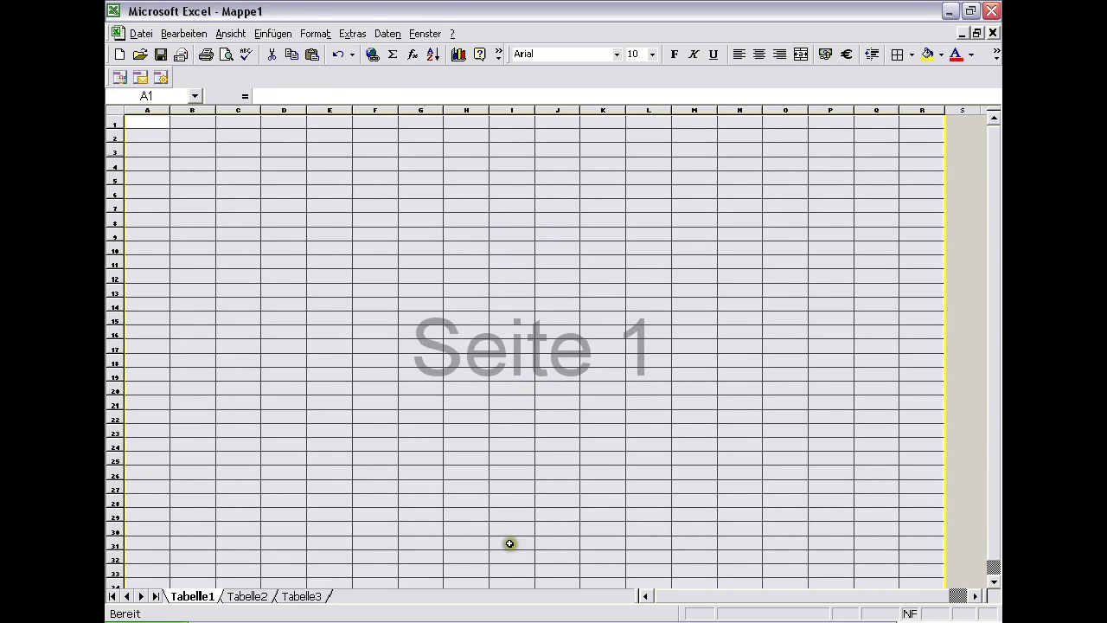
Merge and center cells A1:R2 into one title cell spanning the full width of the table
click(916, 564)
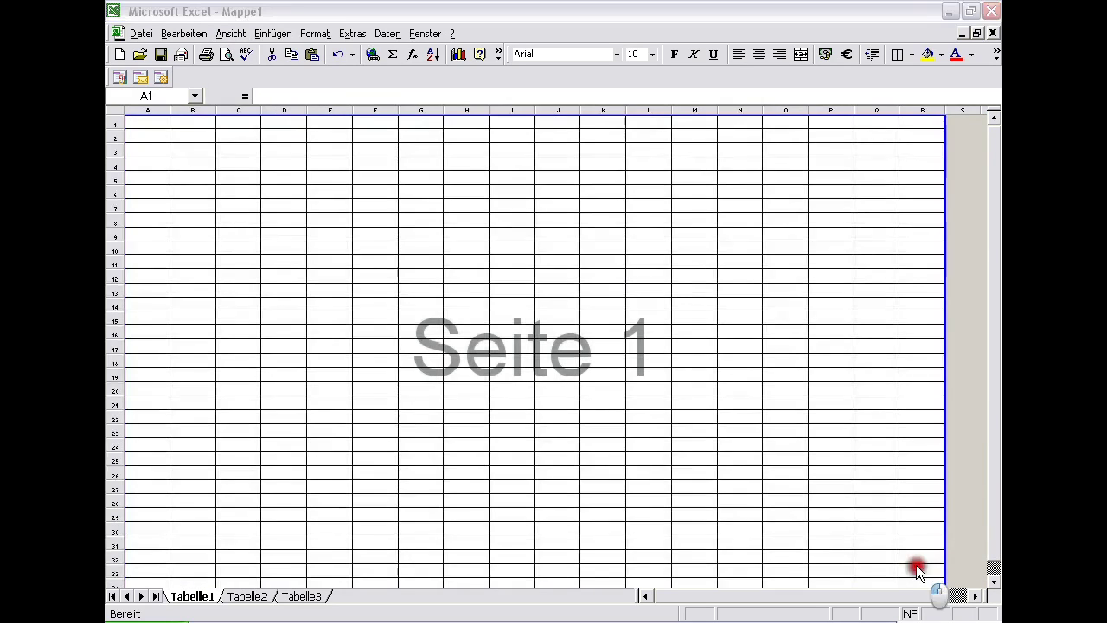
click(134, 117)
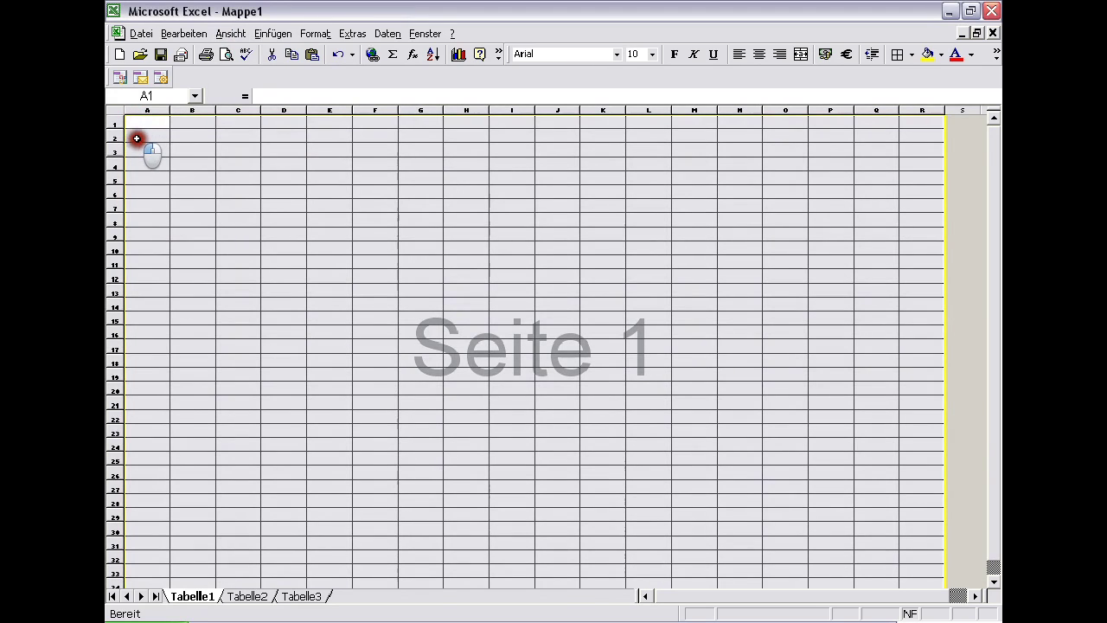
drag(148, 118, 912, 138)
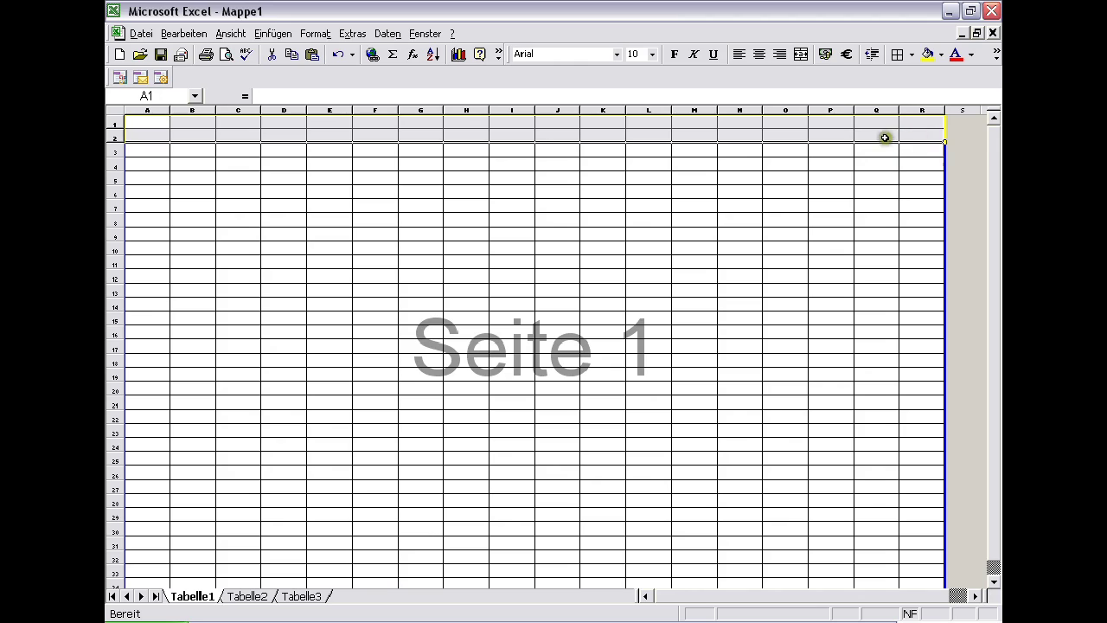
click(801, 55)
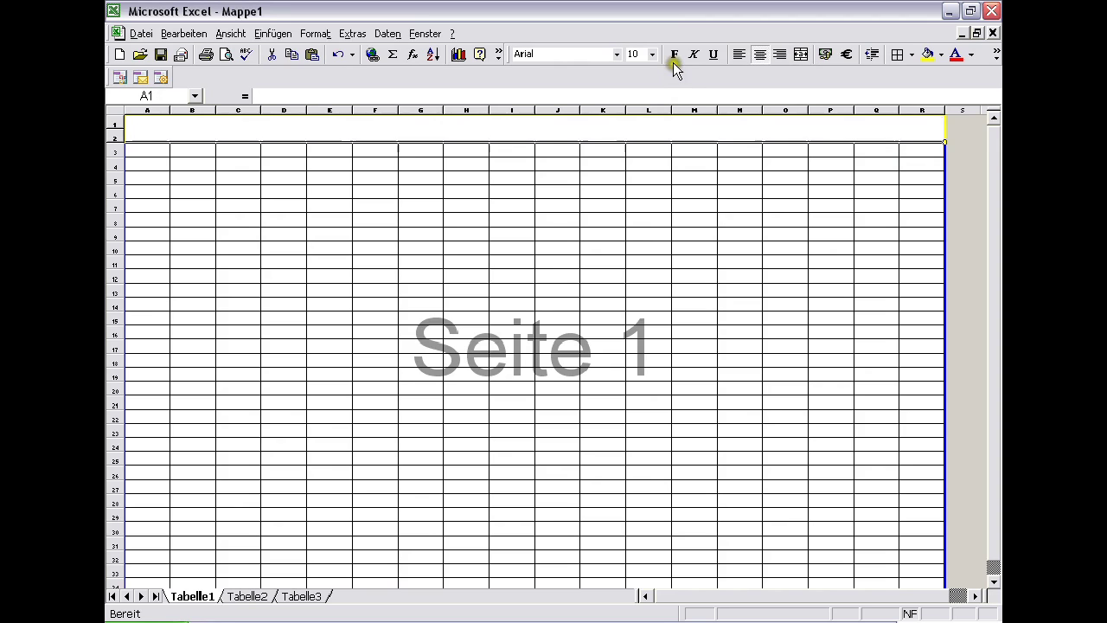
Format the merged title cell as bold at font size 36 and enter 2015 as its text
click(673, 53)
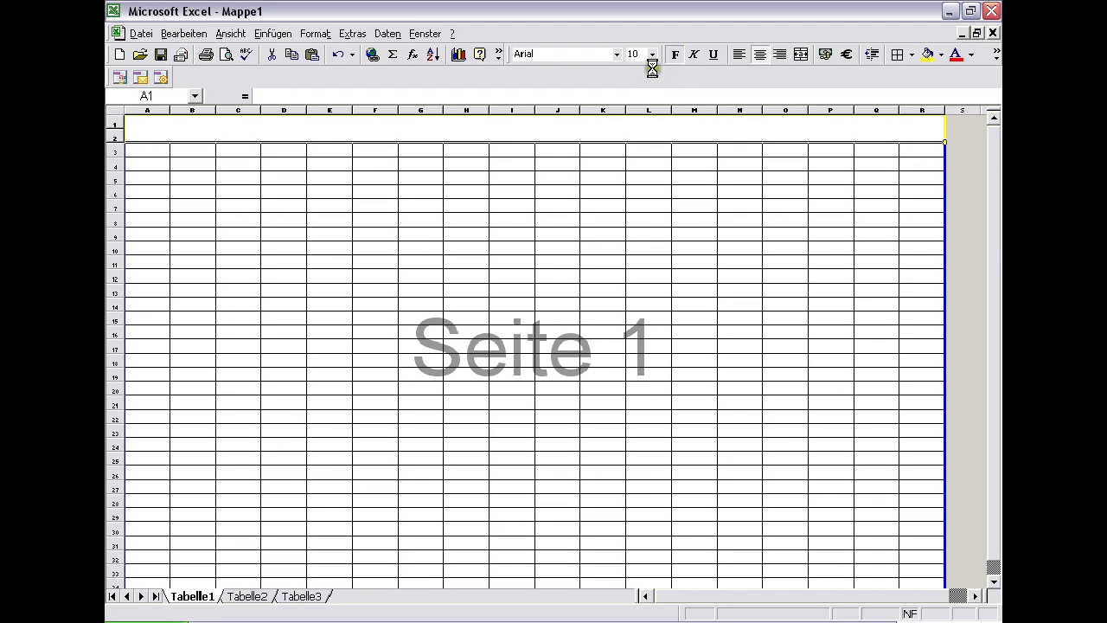
click(653, 53)
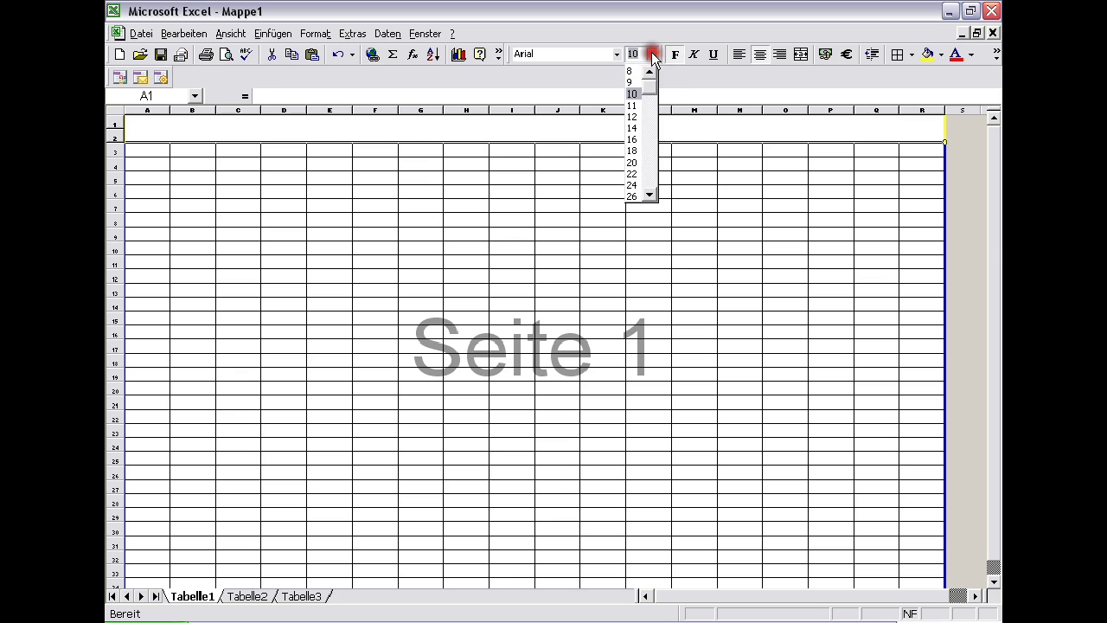
click(651, 192)
click(636, 181)
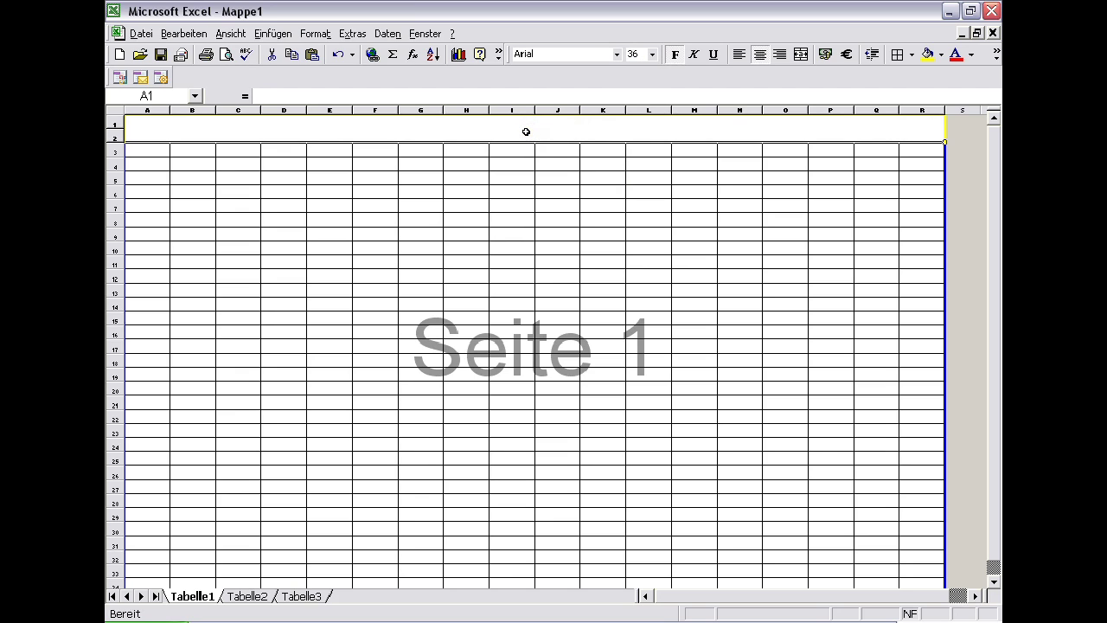
text(2015)
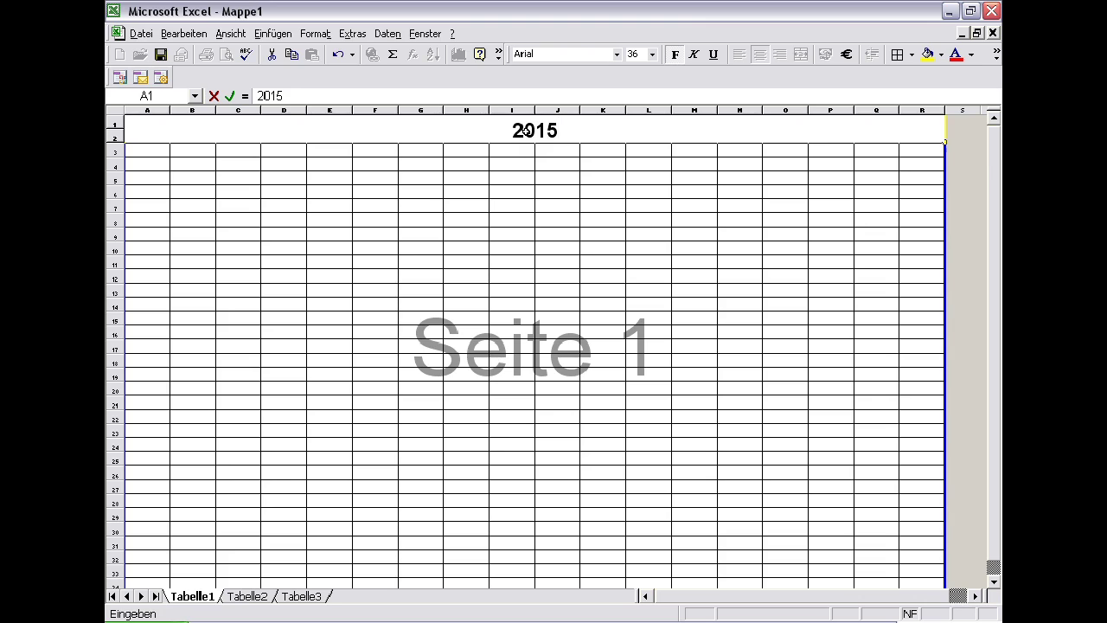
Commit the 2015 title and try to fill row 1 with bright turquoise
click(942, 54)
click(185, 136)
click(115, 125)
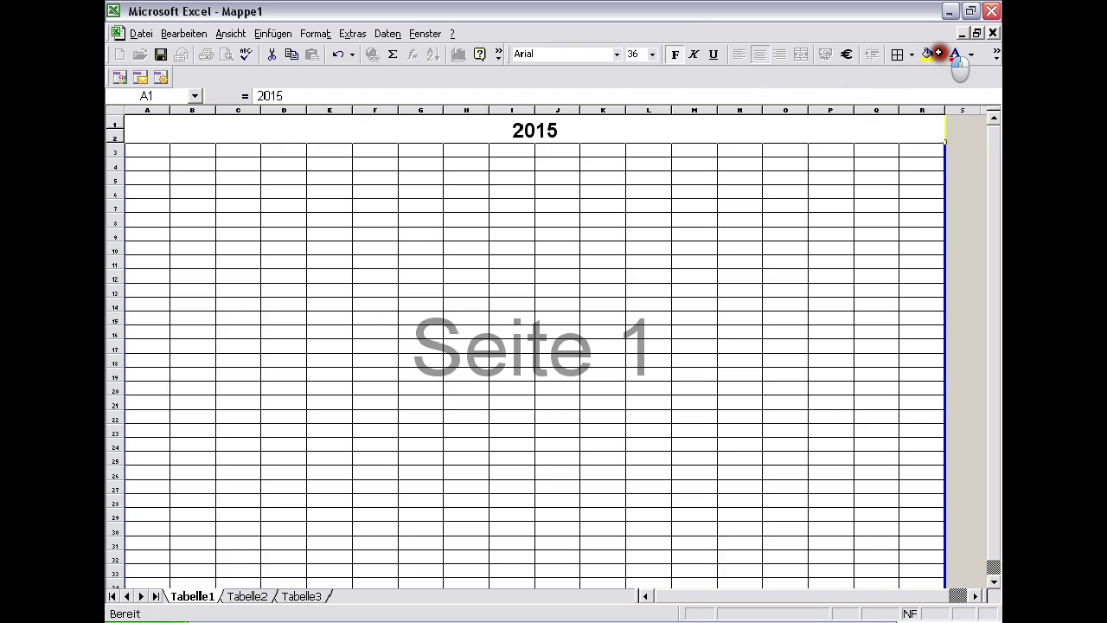
key(Tab)
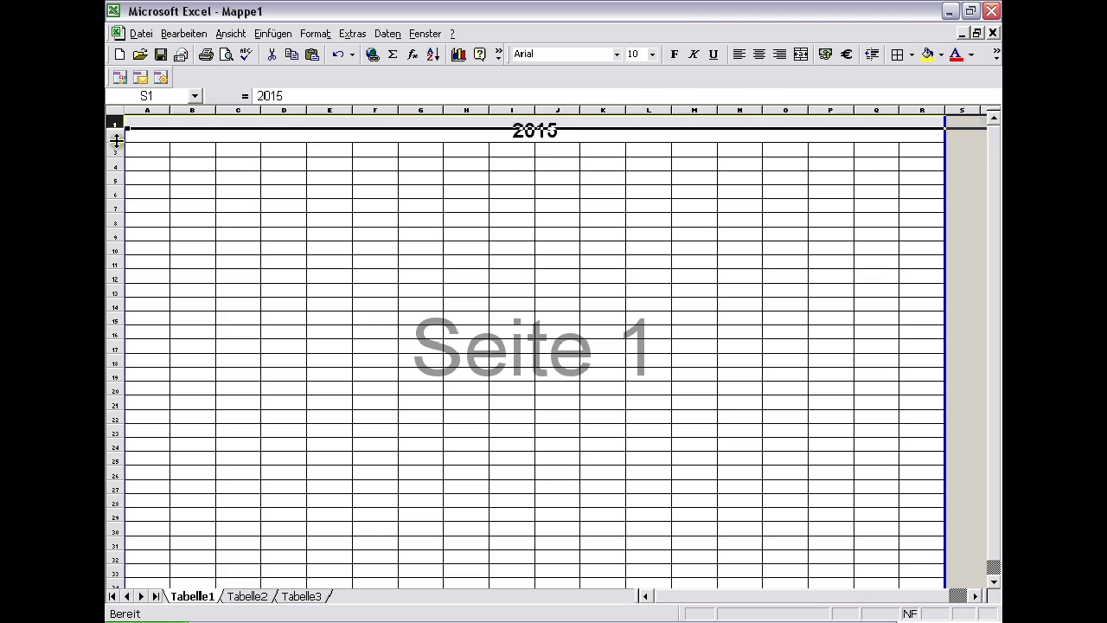
click(941, 55)
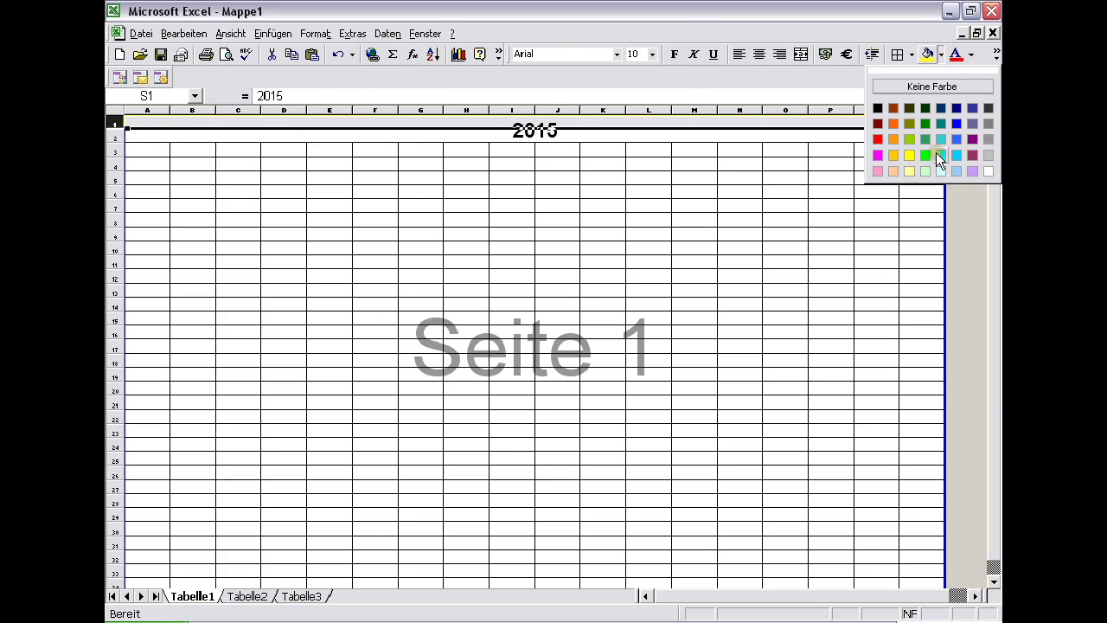
click(936, 152)
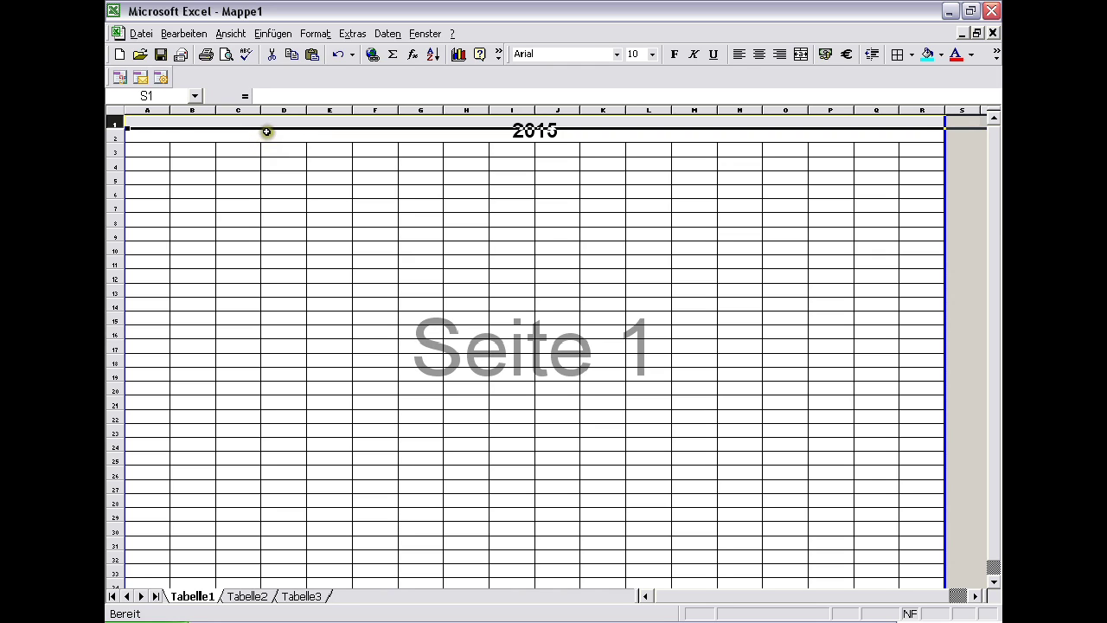
Try to fill the whole of rows 1 and 2 with the same turquoise color
click(143, 147)
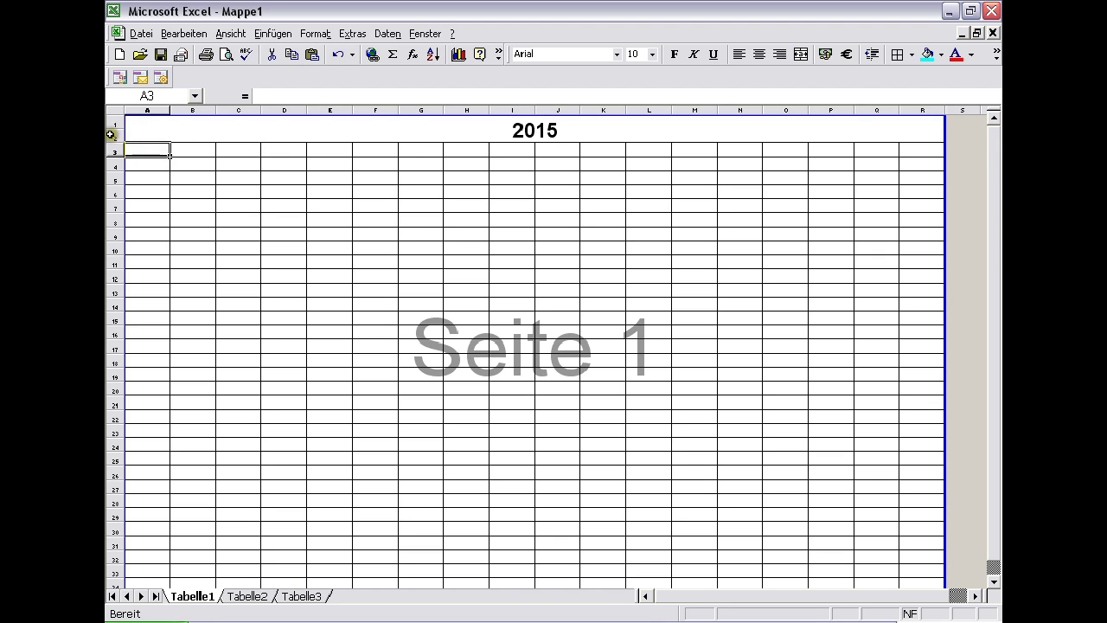
click(110, 136)
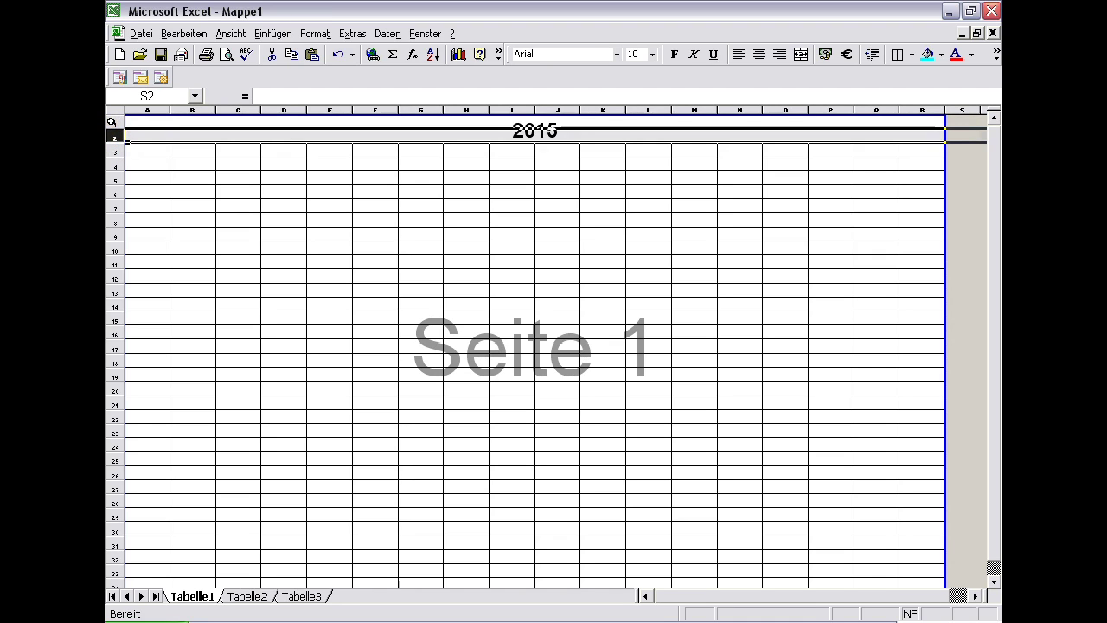
key(Up)
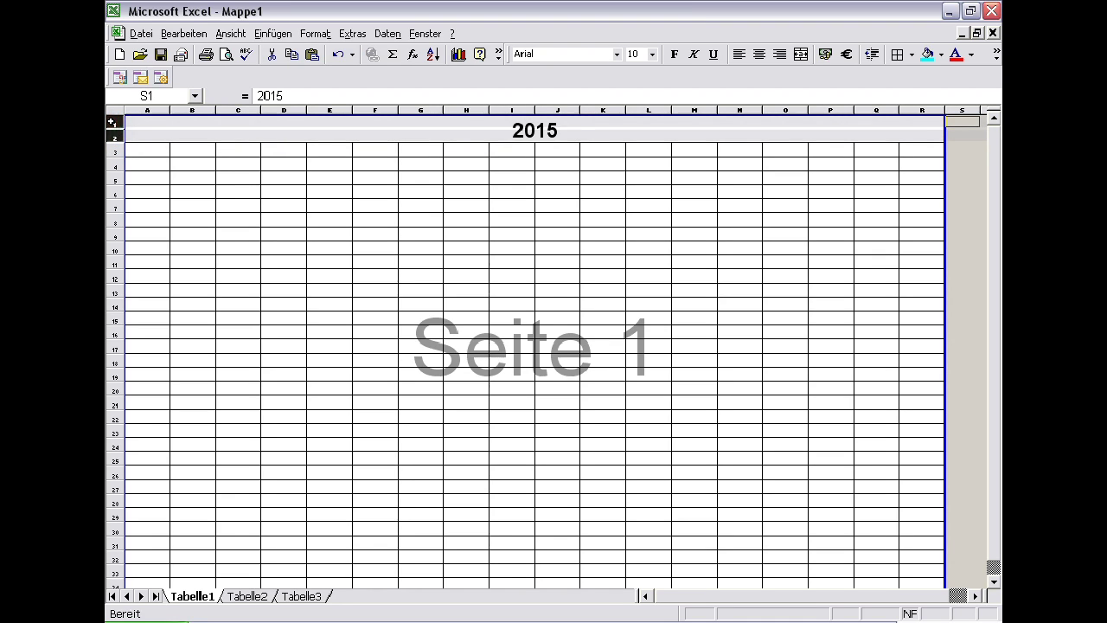
click(925, 52)
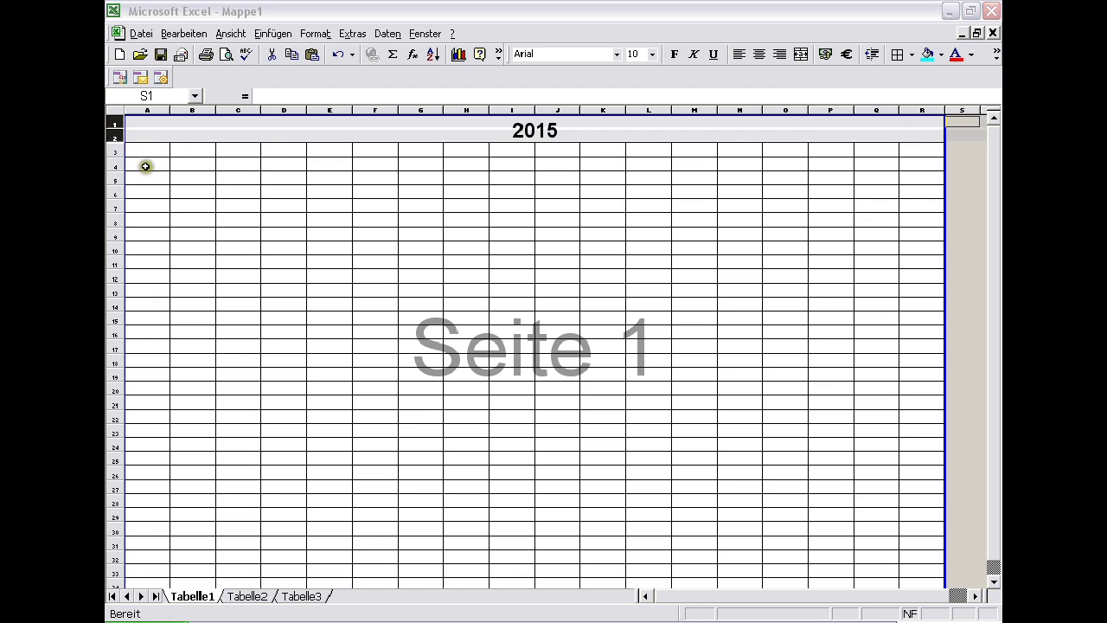
Fill the merged 2015 title cell with bright turquoise
click(152, 152)
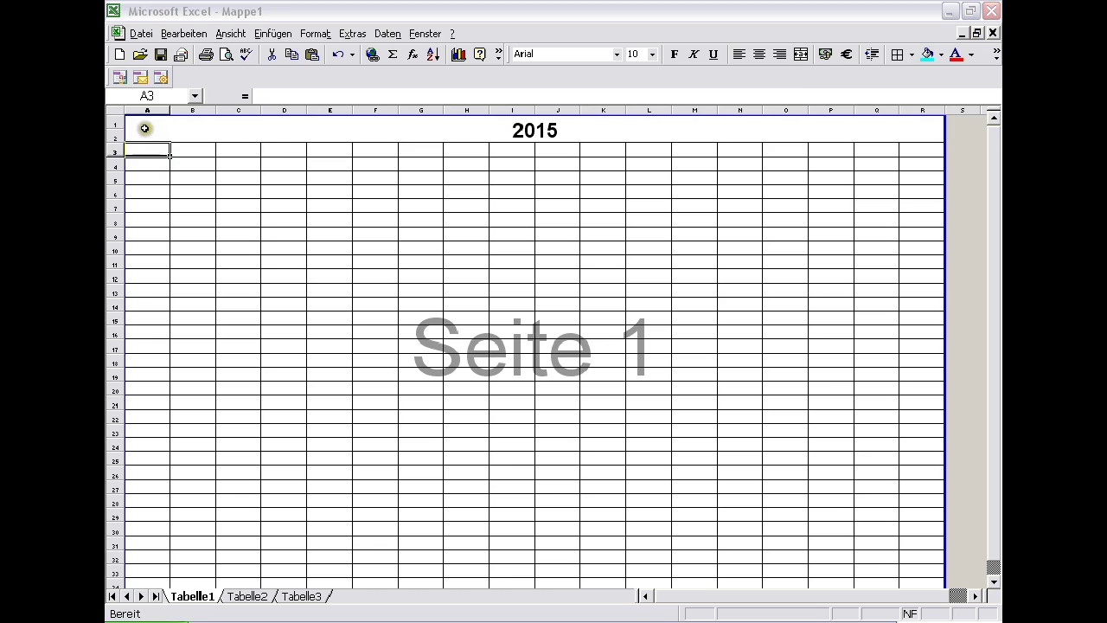
click(144, 128)
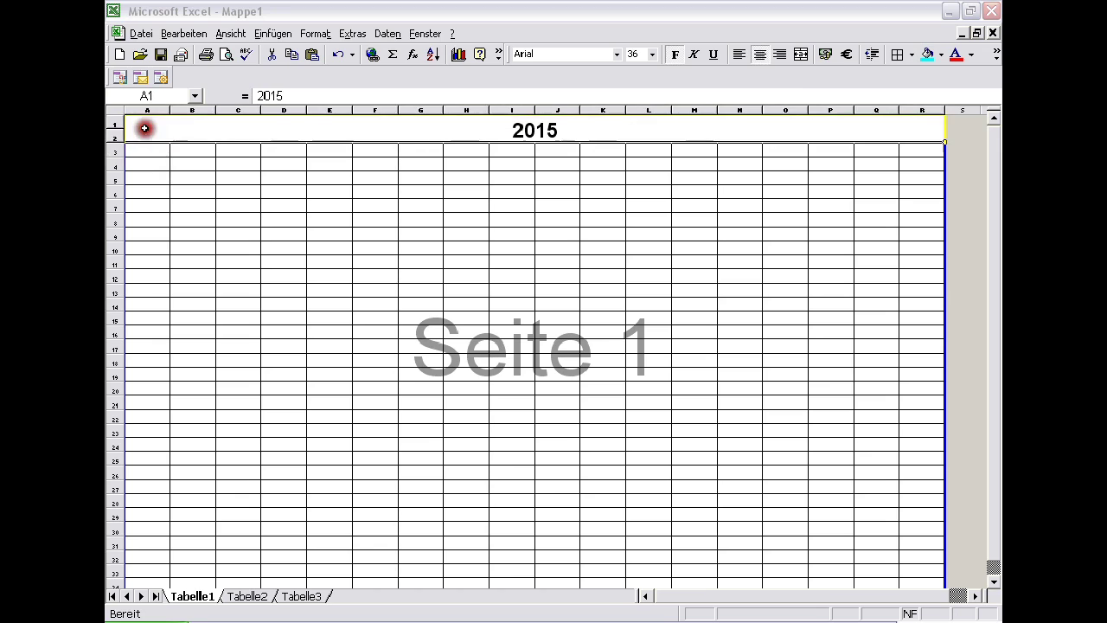
click(927, 53)
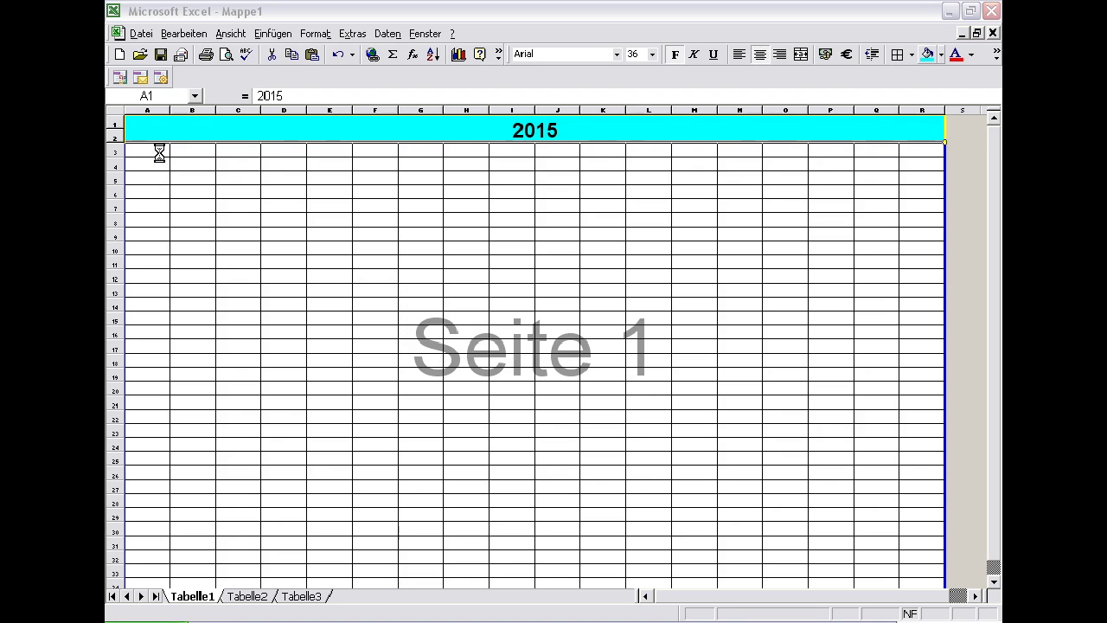
Merge and center row 3 in groups of three columns: A3:C3, D3:F3, G3:I3, J3:L3, M3:O3 and P3:R3
drag(158, 148, 247, 149)
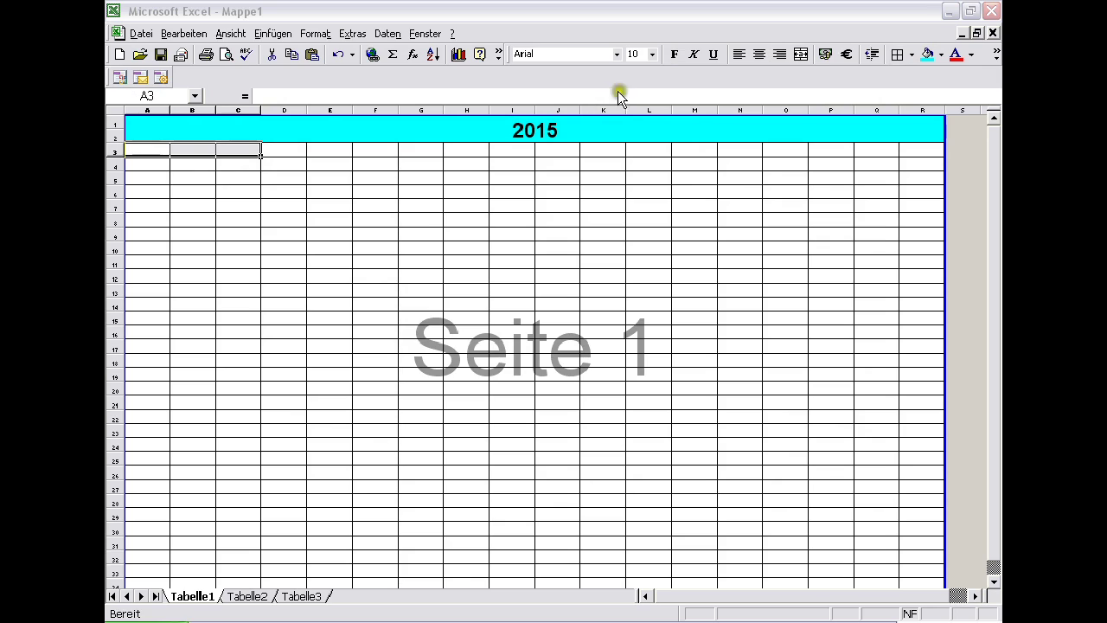
click(801, 54)
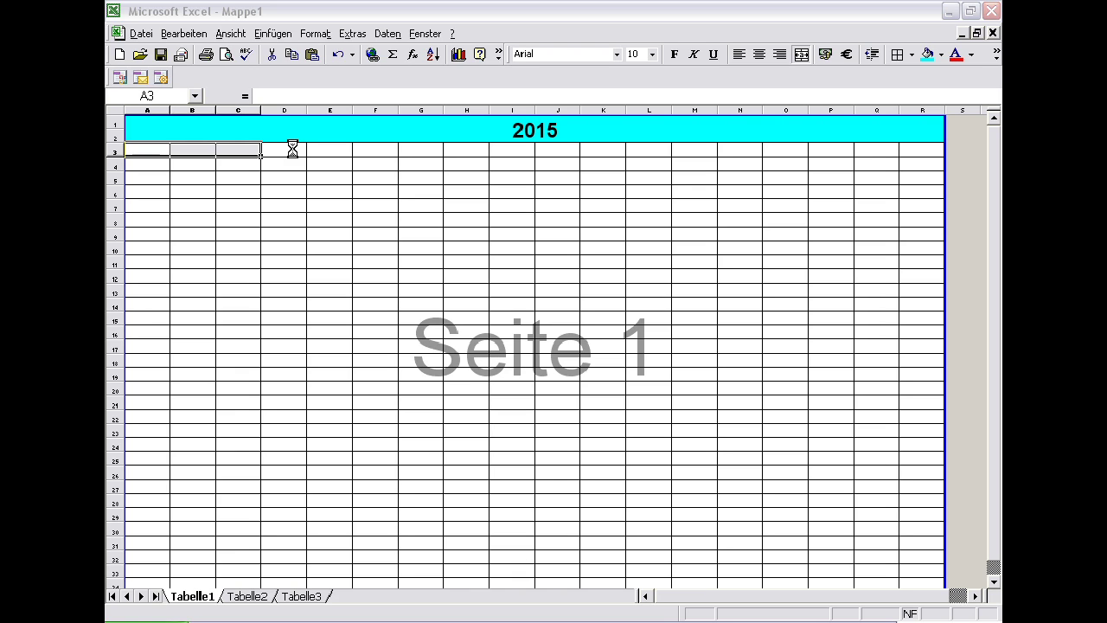
drag(292, 149, 386, 150)
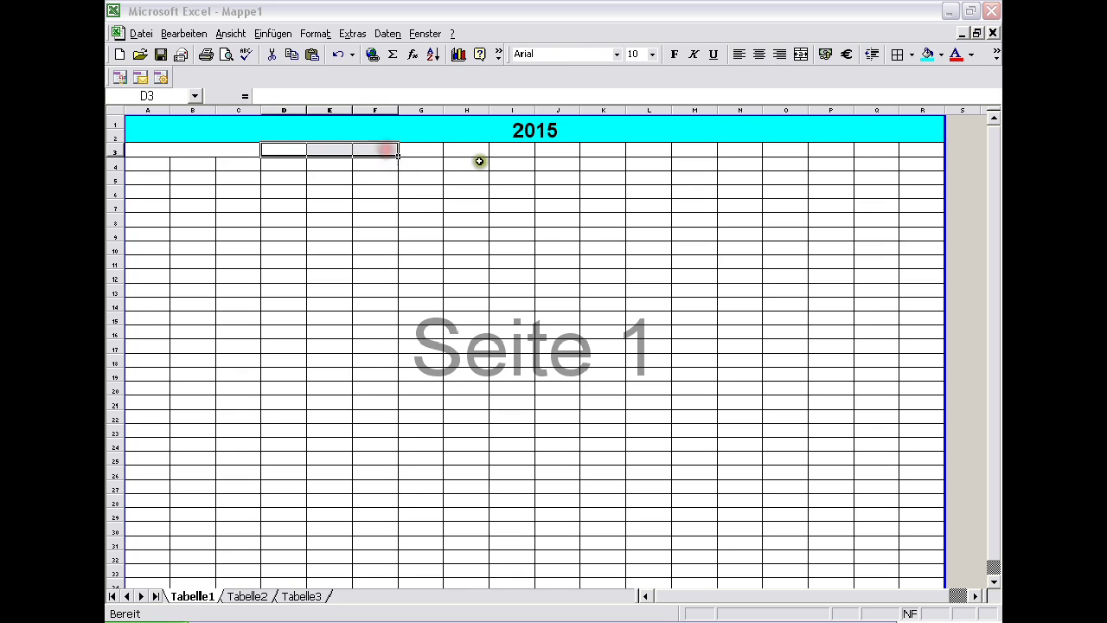
click(801, 55)
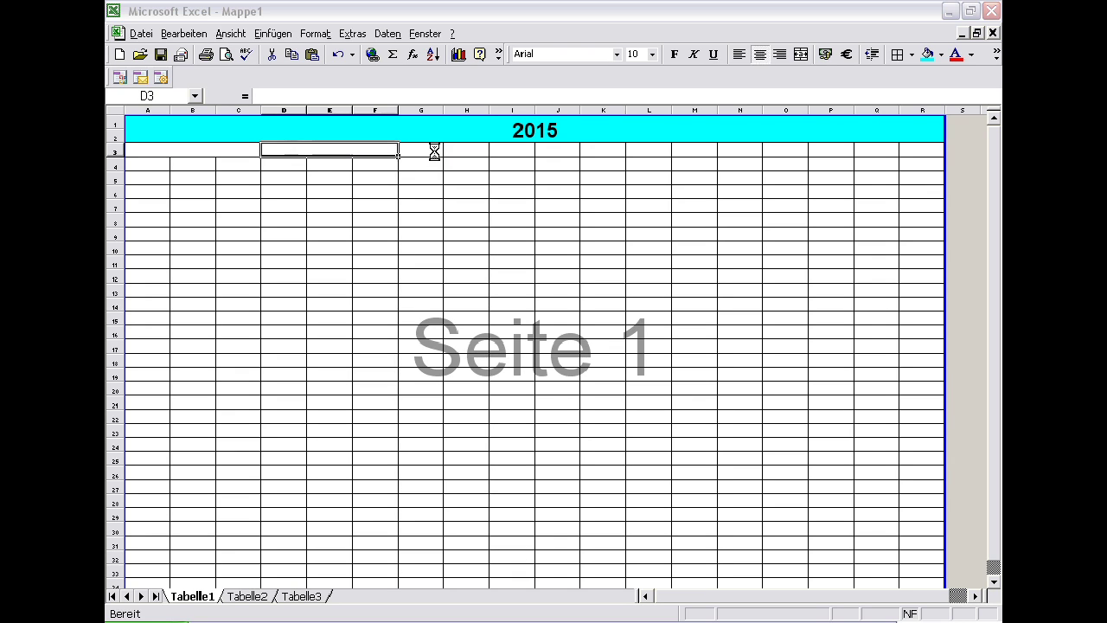
drag(434, 151, 492, 150)
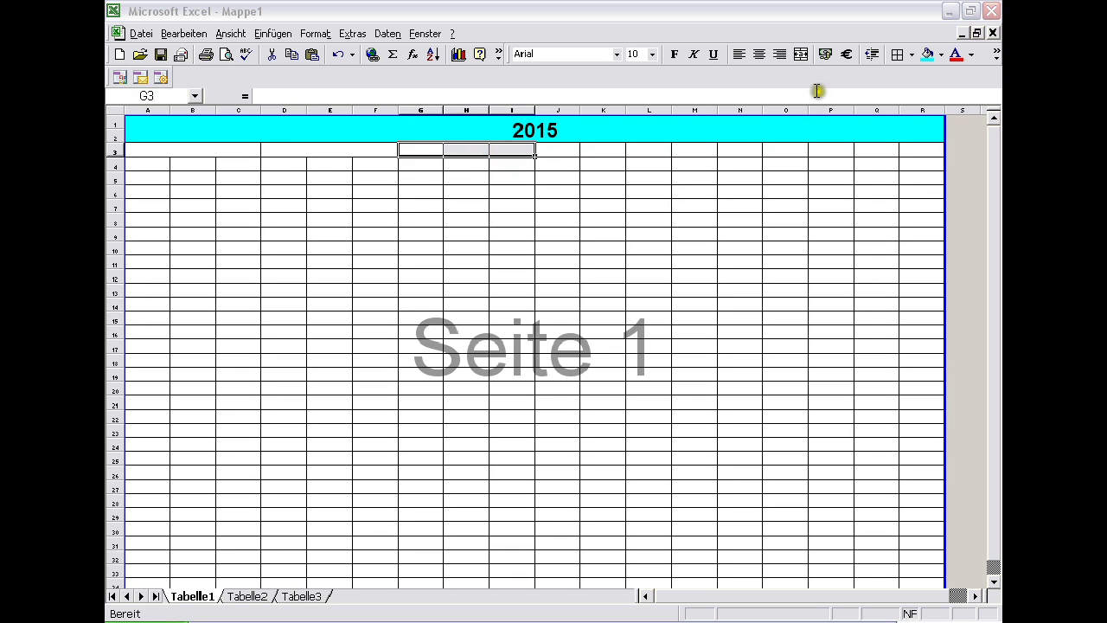
click(800, 54)
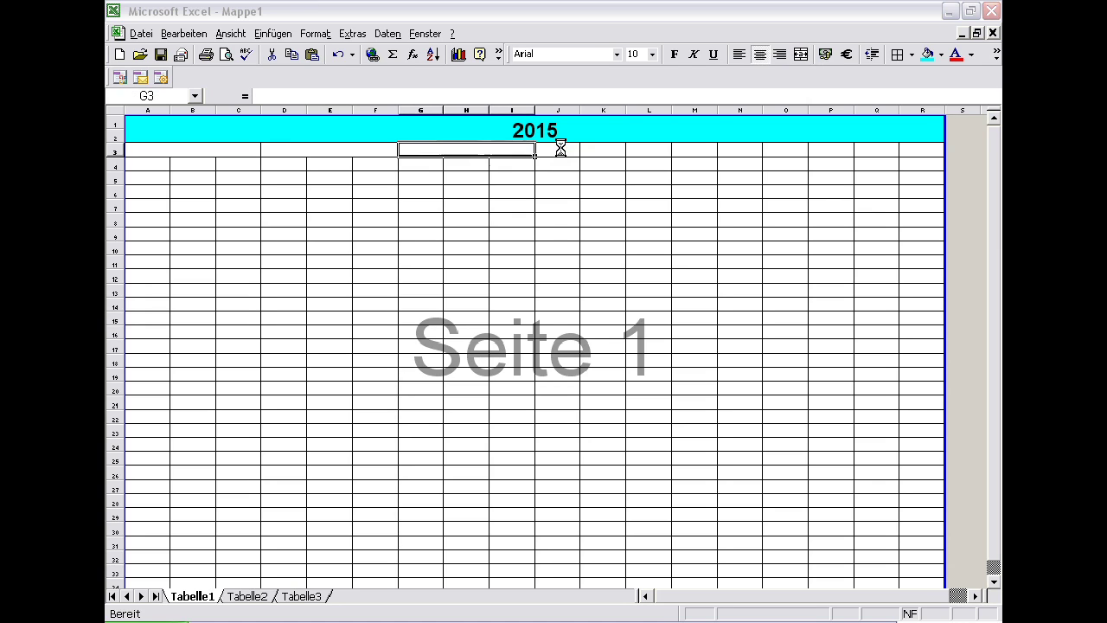
drag(561, 149, 638, 153)
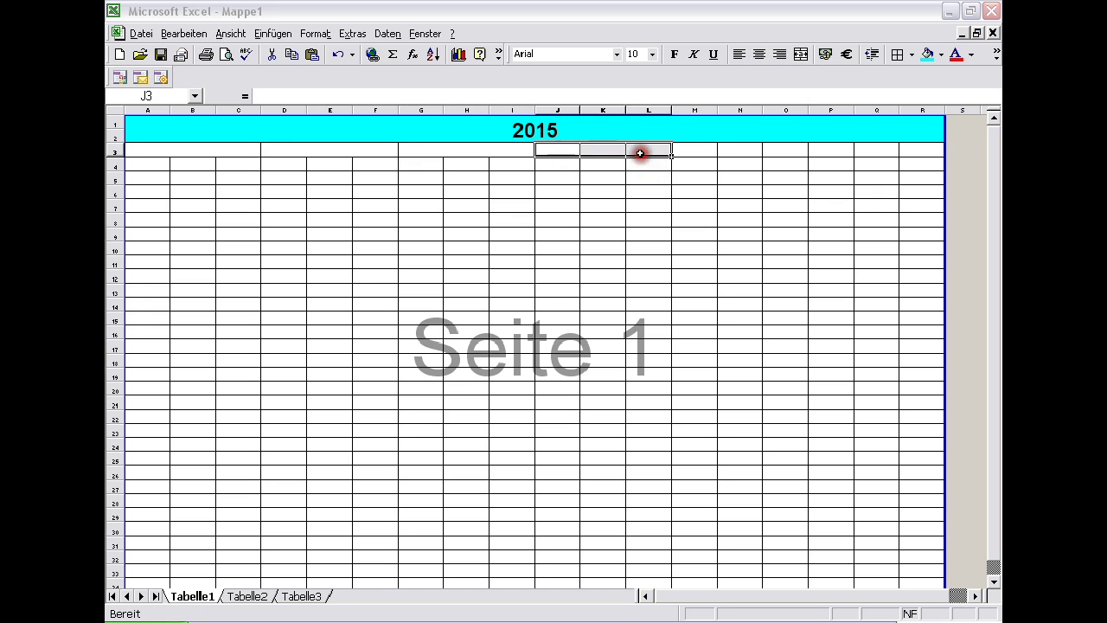
click(801, 56)
drag(704, 149, 780, 152)
click(800, 54)
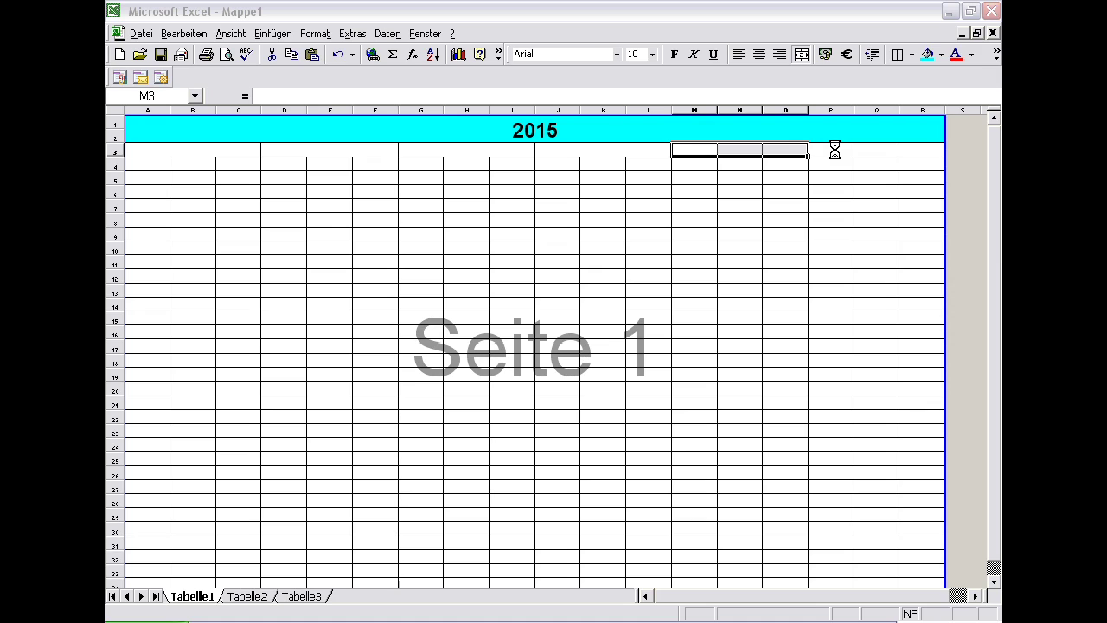
drag(835, 151, 897, 145)
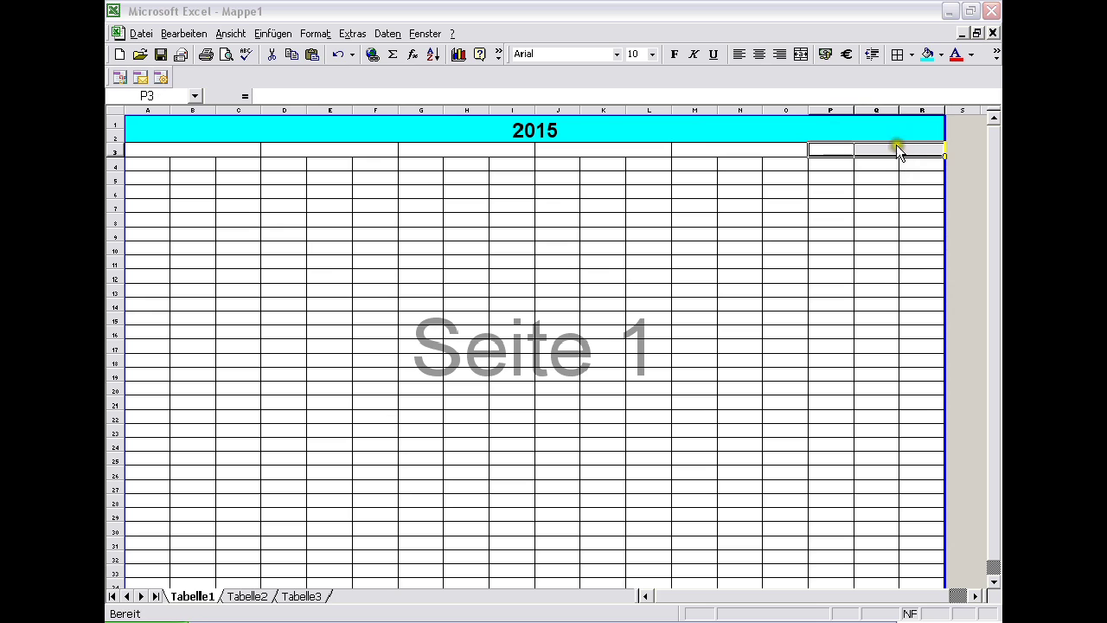
click(796, 52)
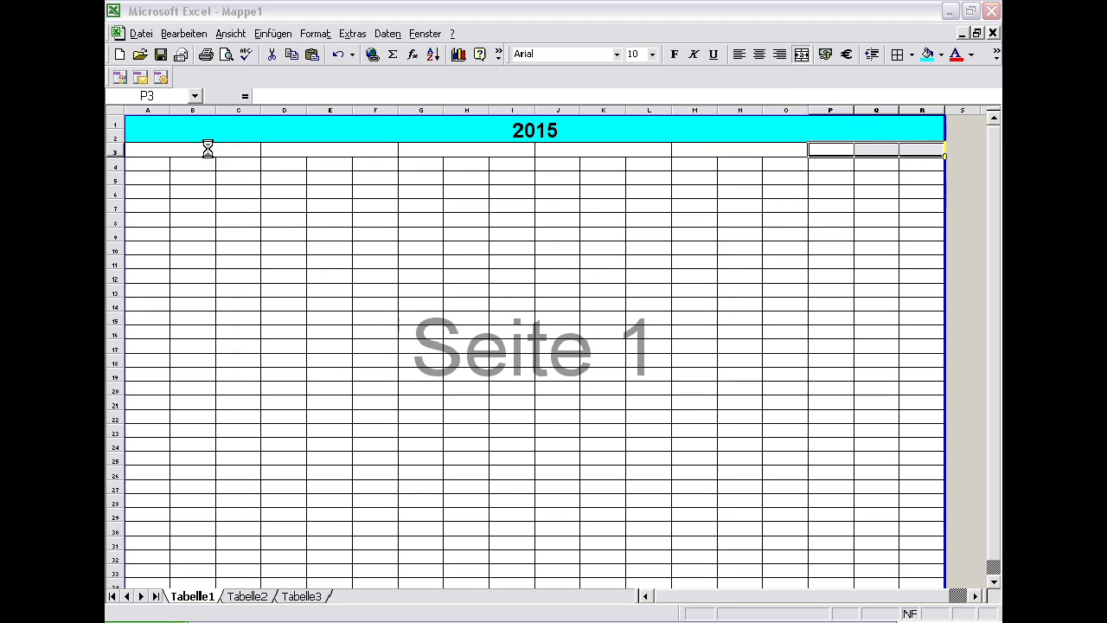
Format the six merged header cells in row 3 as bold at font size 16
drag(208, 150, 838, 148)
click(675, 53)
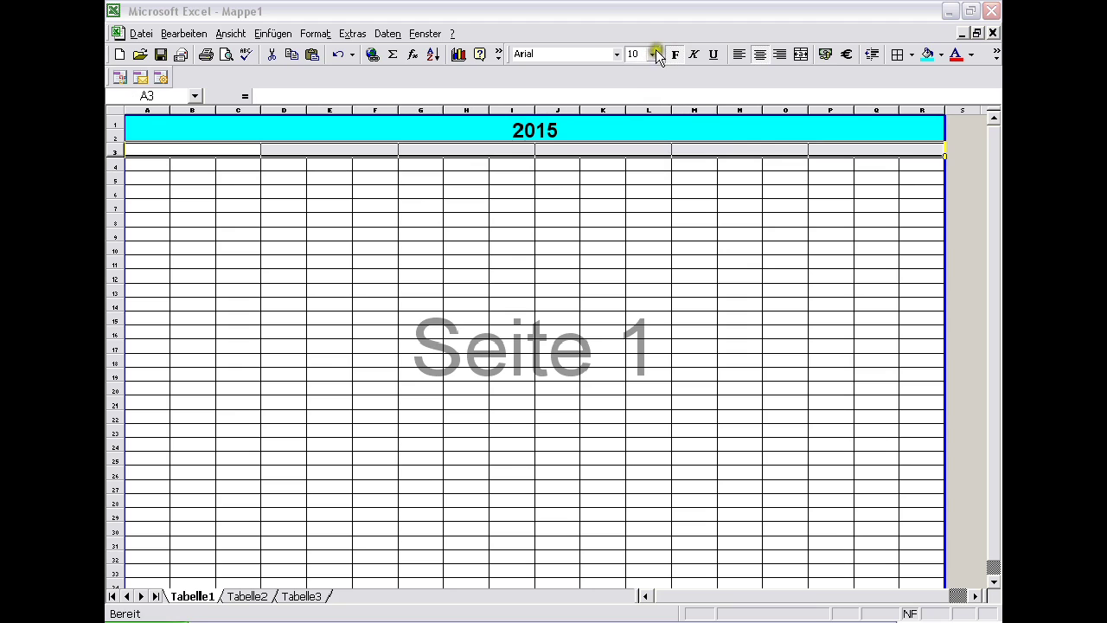
click(652, 54)
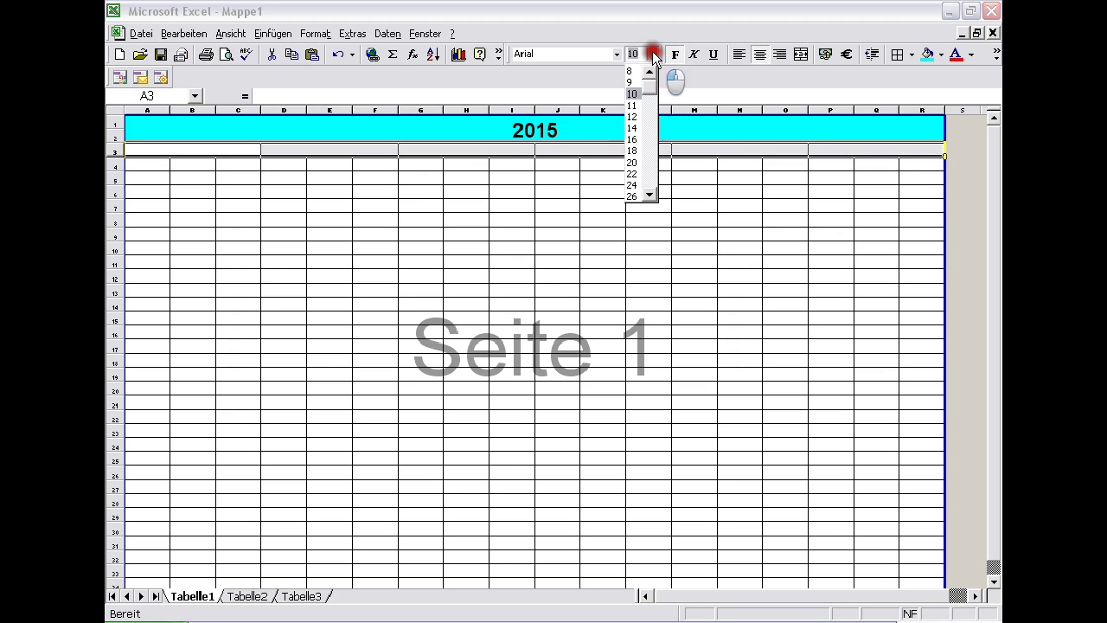
click(638, 139)
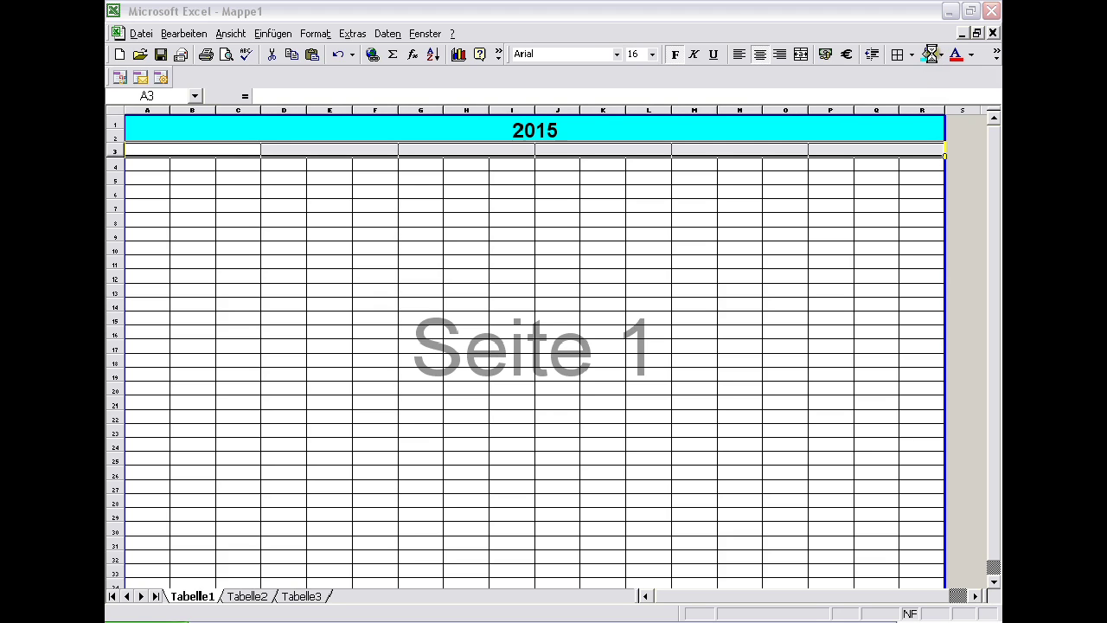
Fill the merged header cells in row 3 with light turquoise and select the first one, A3
click(941, 56)
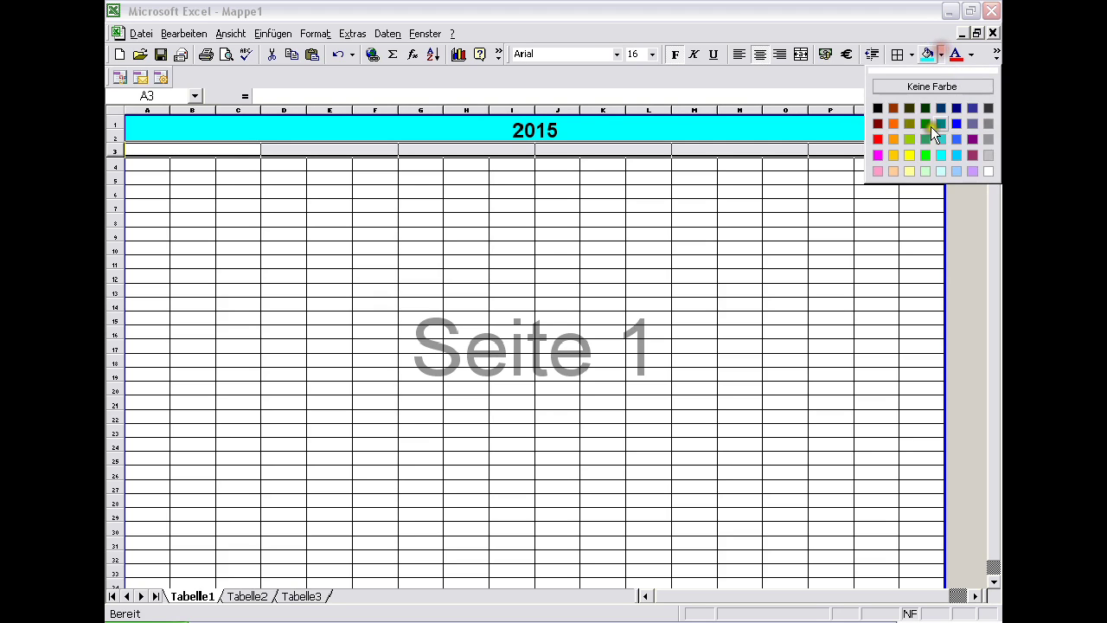
click(941, 170)
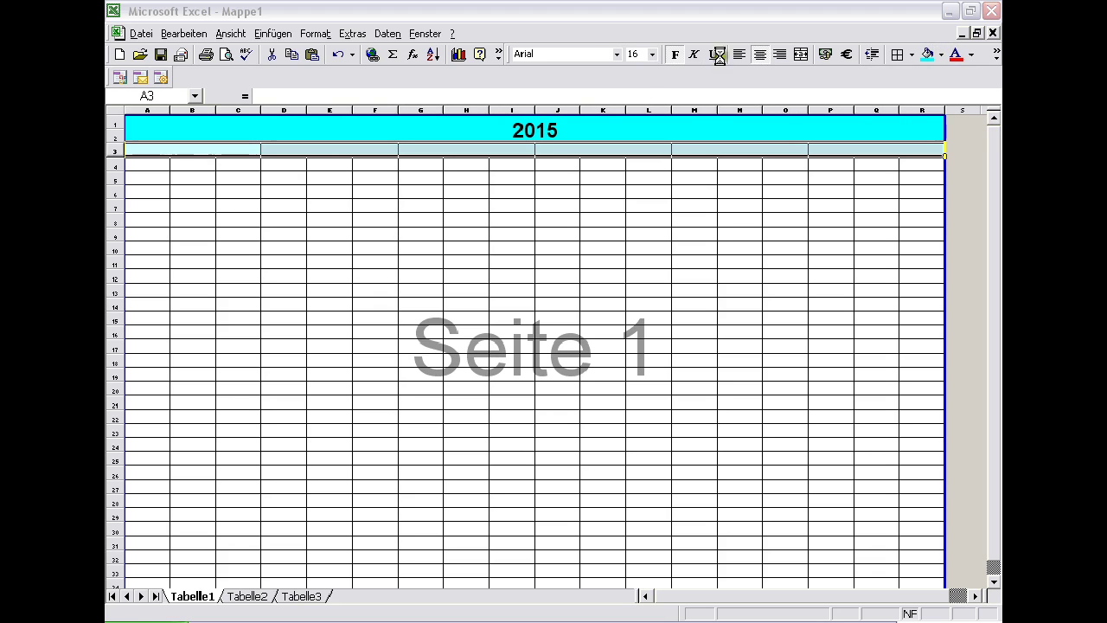
click(198, 149)
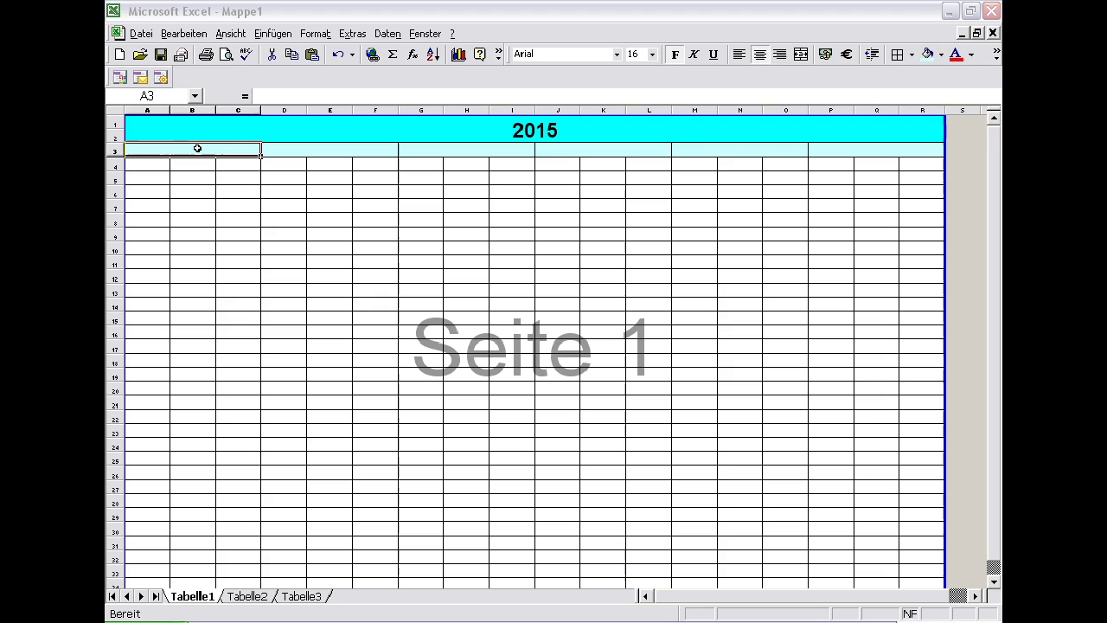
Enter Januar in header cell A3 and extend the month series across the merged row 3 headers to Juni
text(Januar)
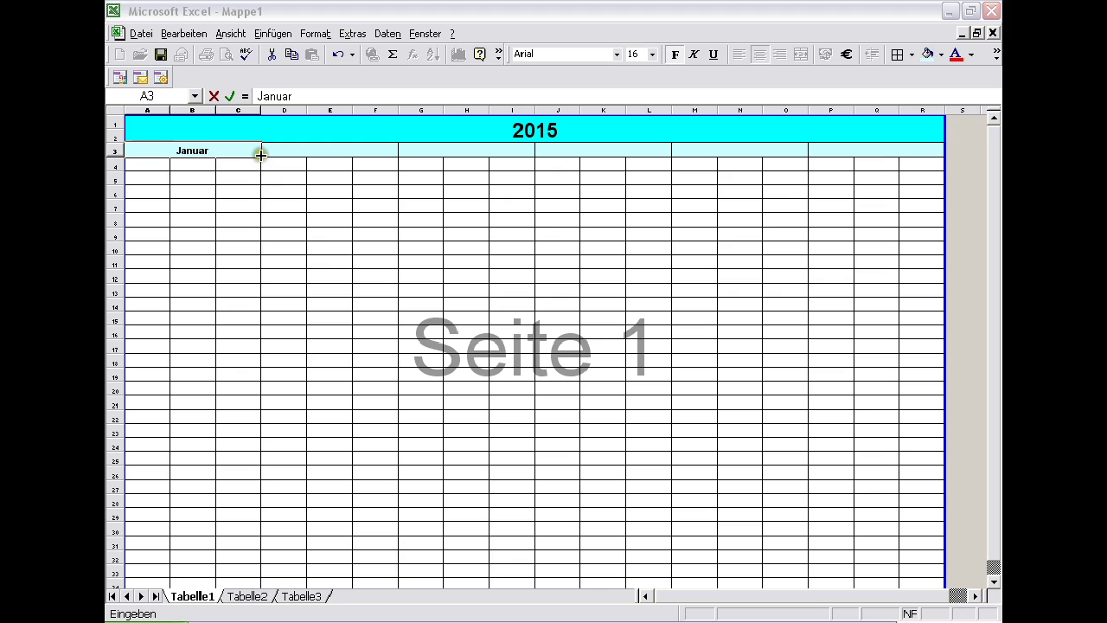
mouse_move(261, 154)
mouse_down()
mouse_move(917, 152)
mouse_move(683, 190)
mouse_move(216, 188)
mouse_move(237, 148)
mouse_move(880, 152)
mouse_move(234, 203)
mouse_up()
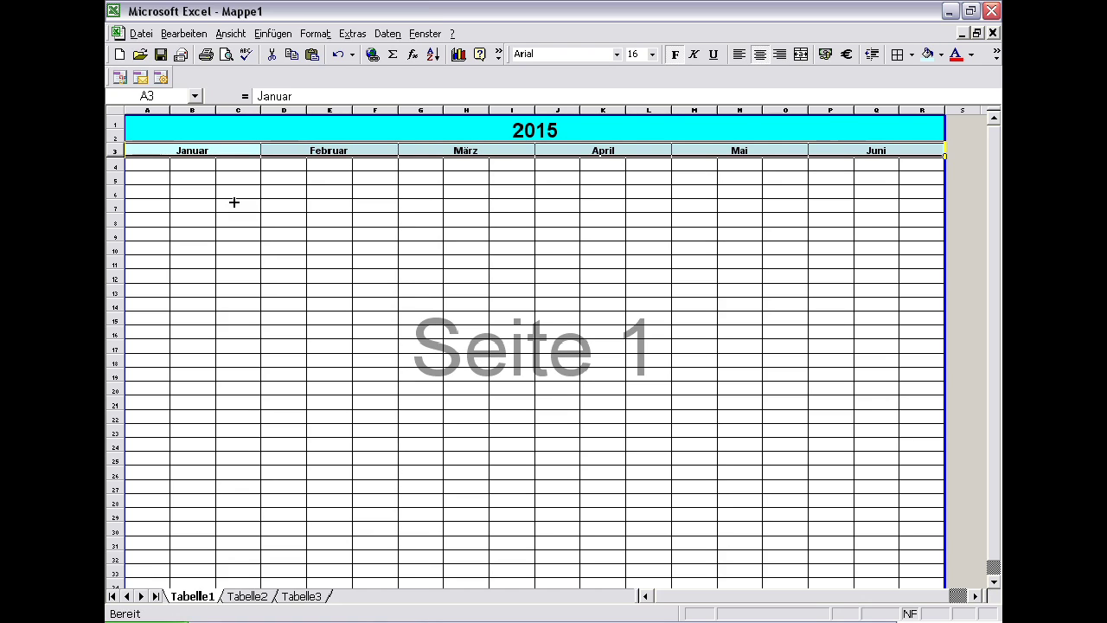
Fill A4:A34 with the day numbers 1. to 31. and right-align them
click(152, 166)
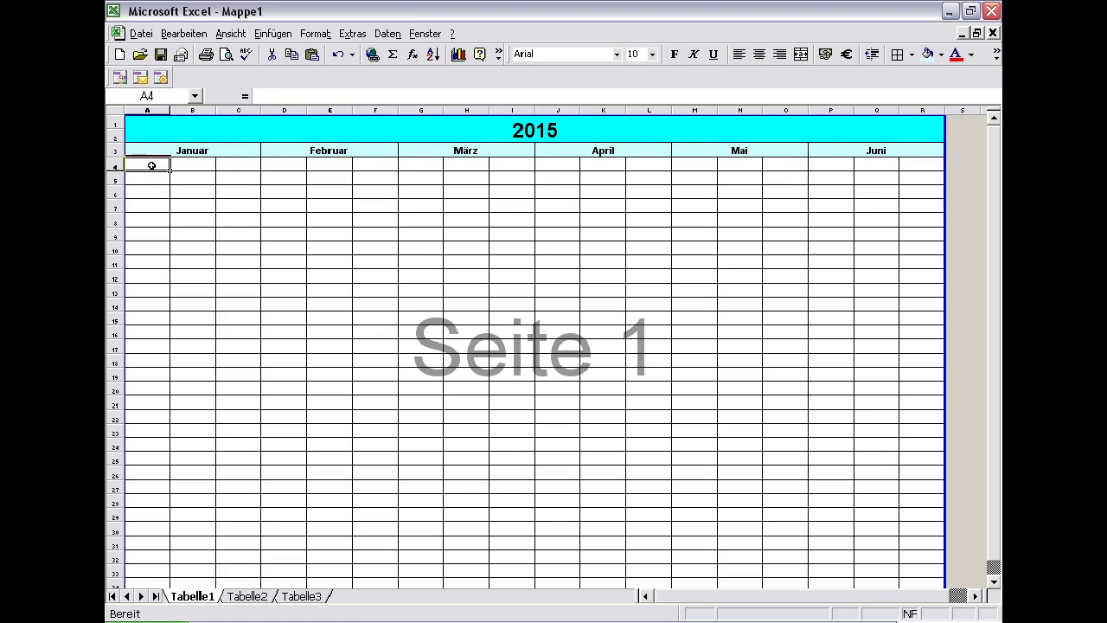
text(1.)
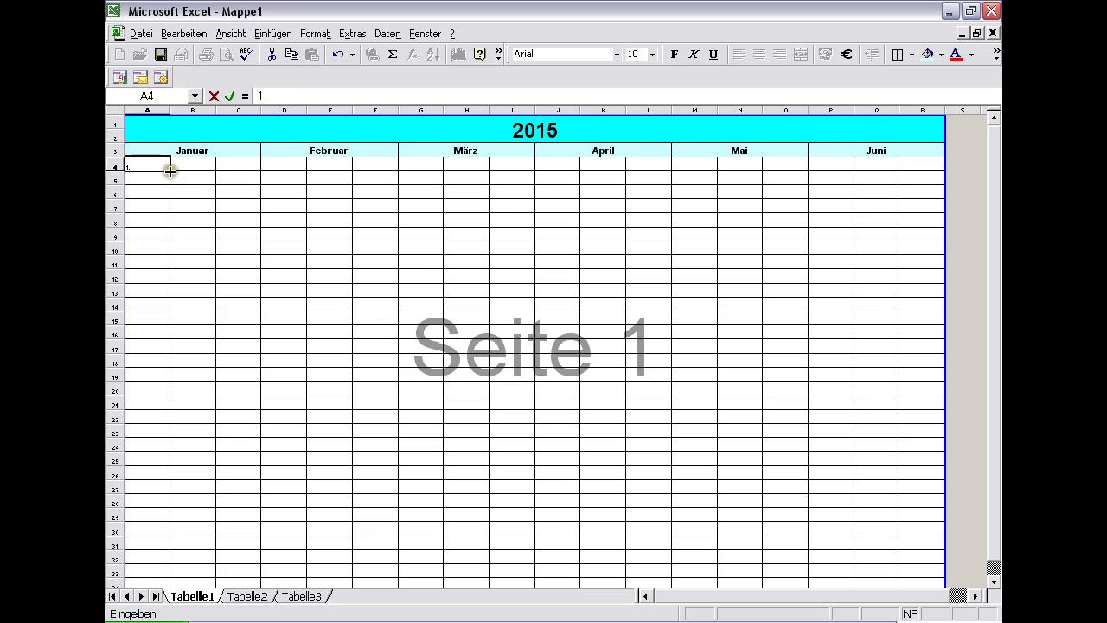
click(170, 171)
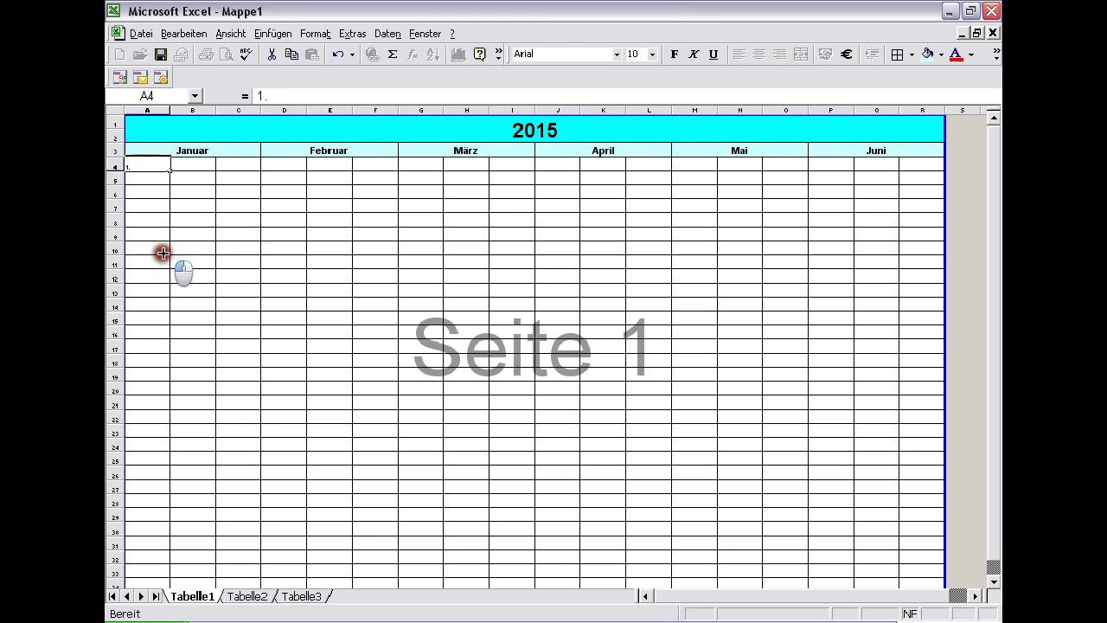
mouse_move(168, 569)
mouse_down()
mouse_move(164, 589)
mouse_move(167, 543)
mouse_up()
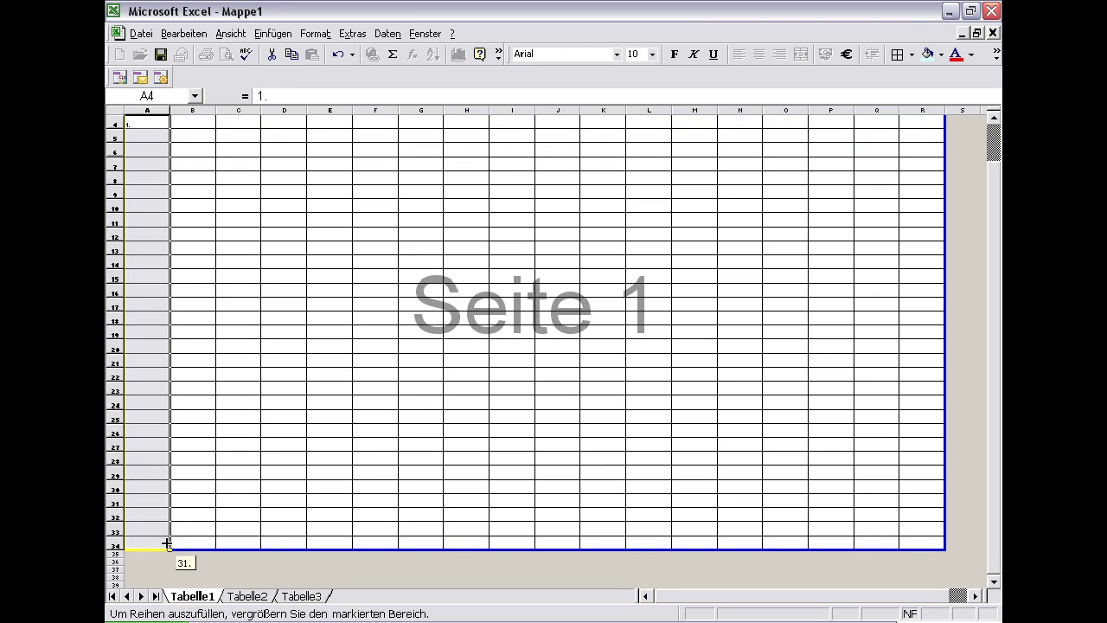
drag(167, 543, 550, 79)
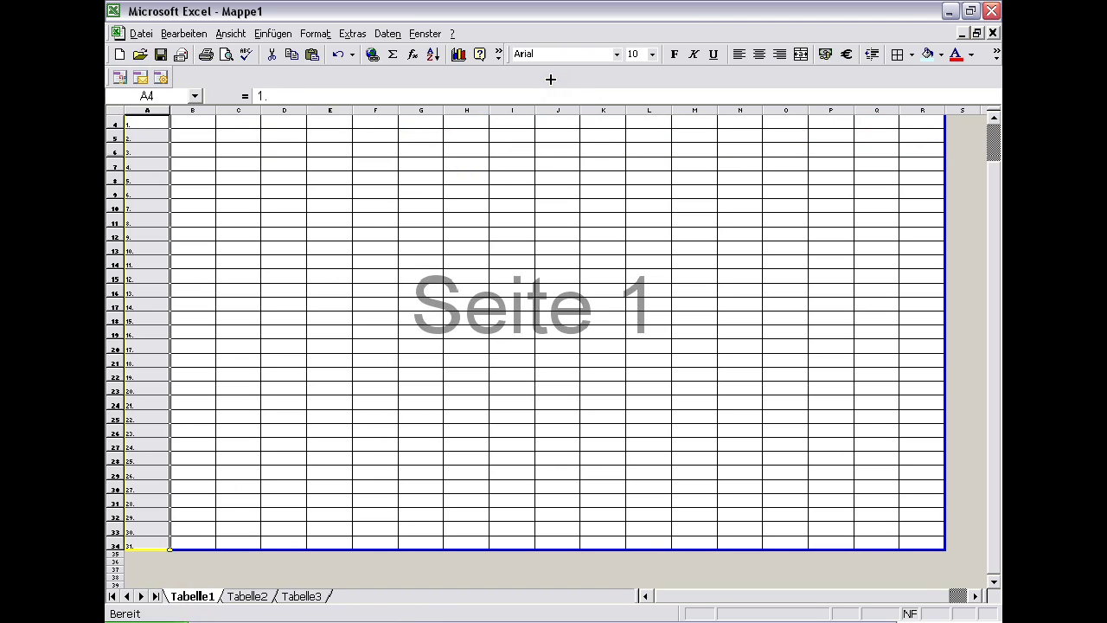
click(779, 53)
Set the font size of the day grid A4:R34 to 14
click(144, 120)
drag(143, 120, 909, 538)
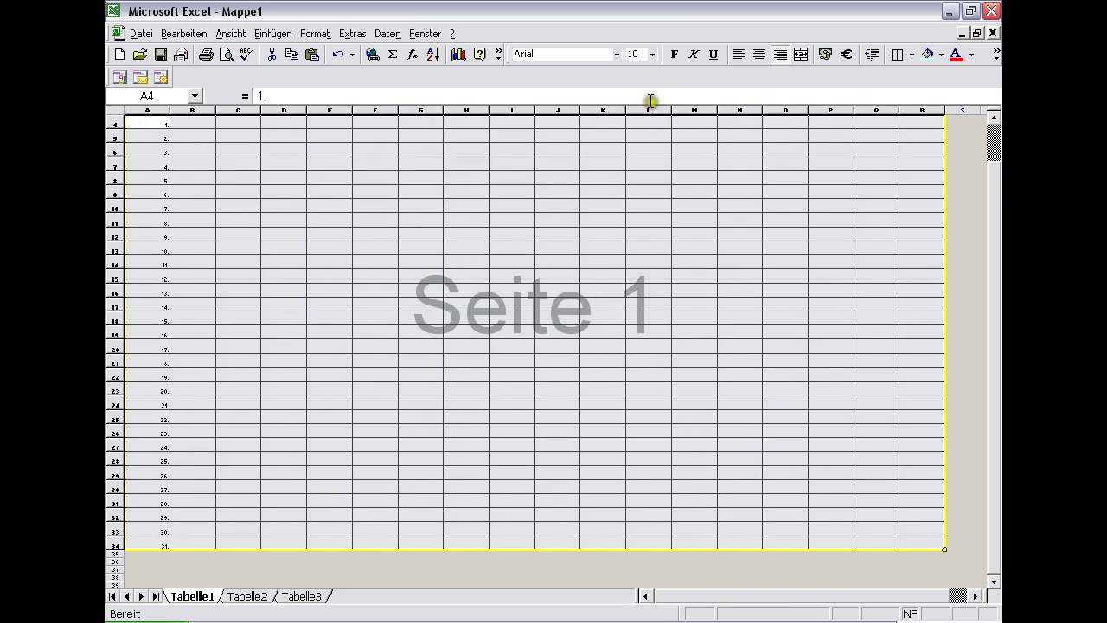
click(653, 53)
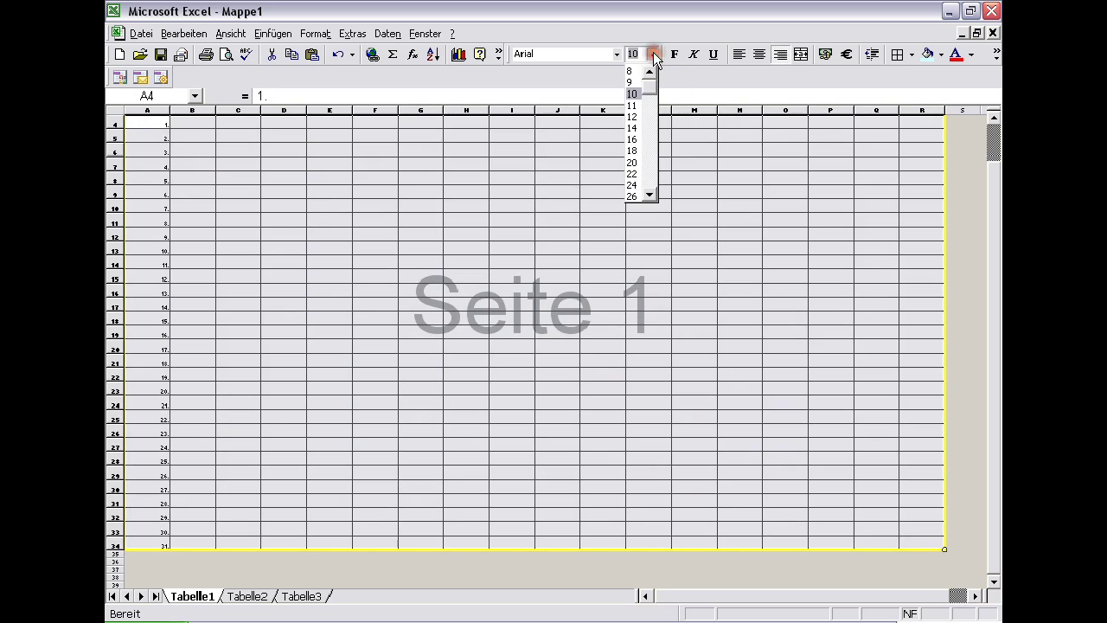
click(630, 129)
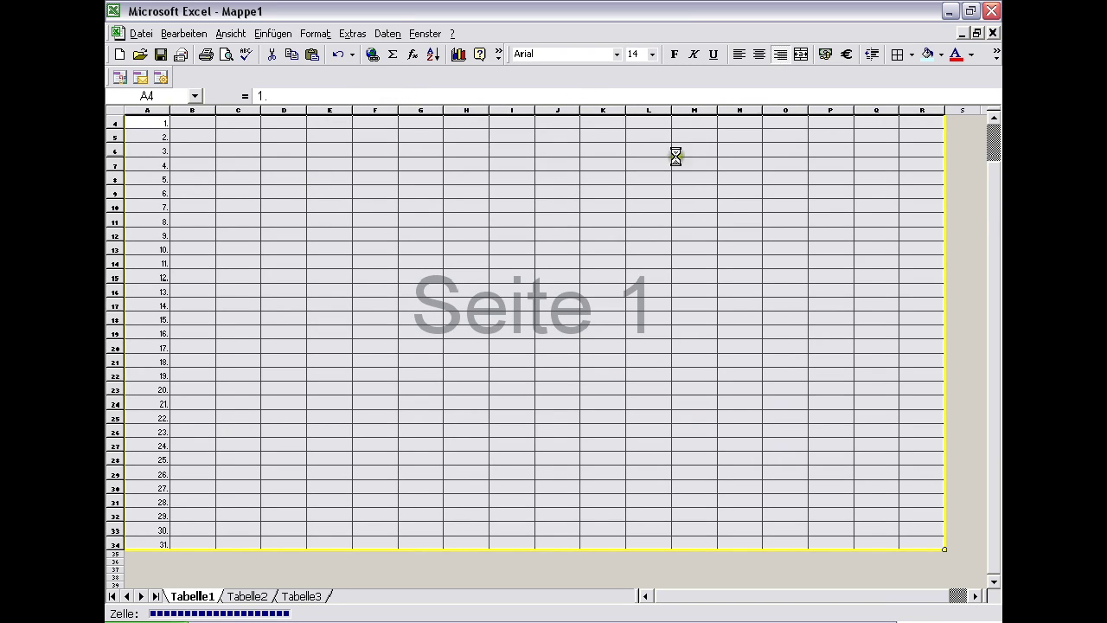
scroll(995, 209, up, 1)
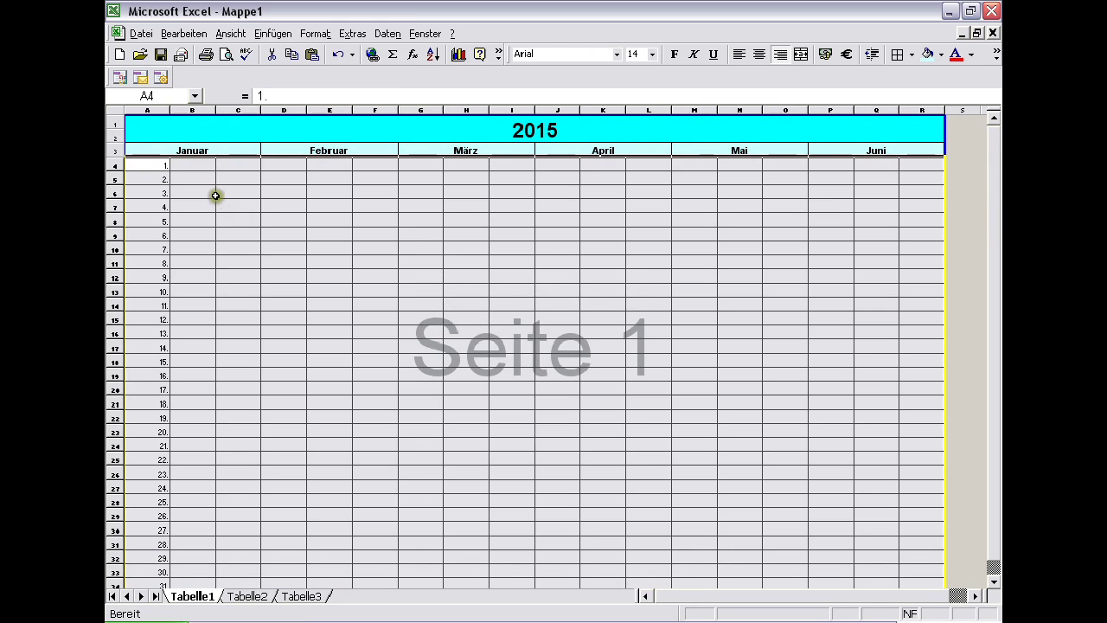
Merge and center B4:C4, the entry cell beside the first day of Januar
drag(198, 163, 227, 168)
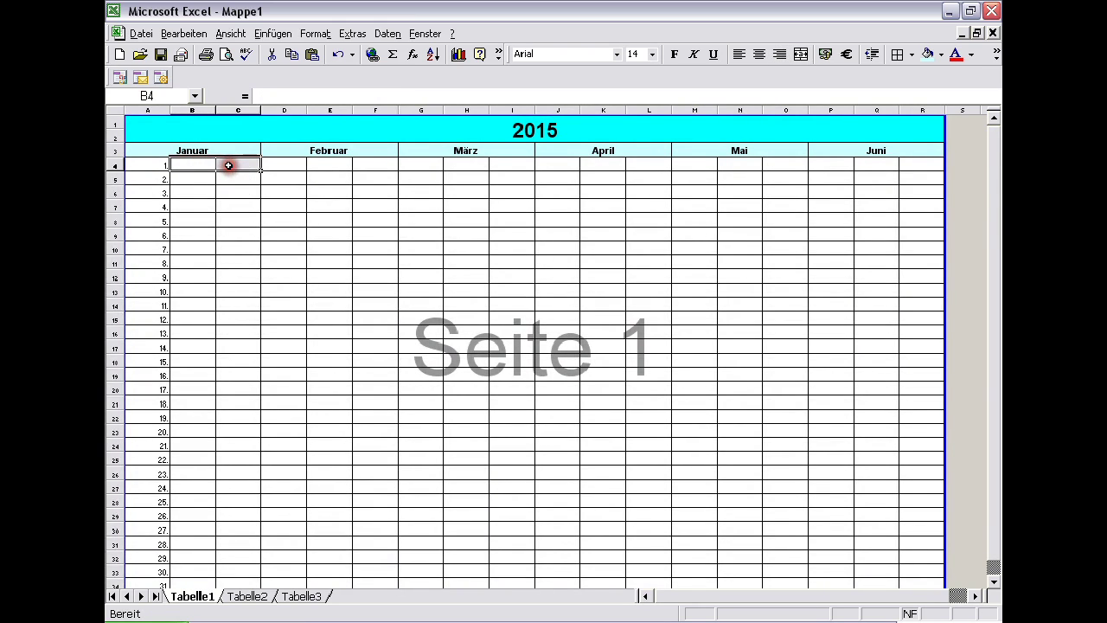
click(800, 53)
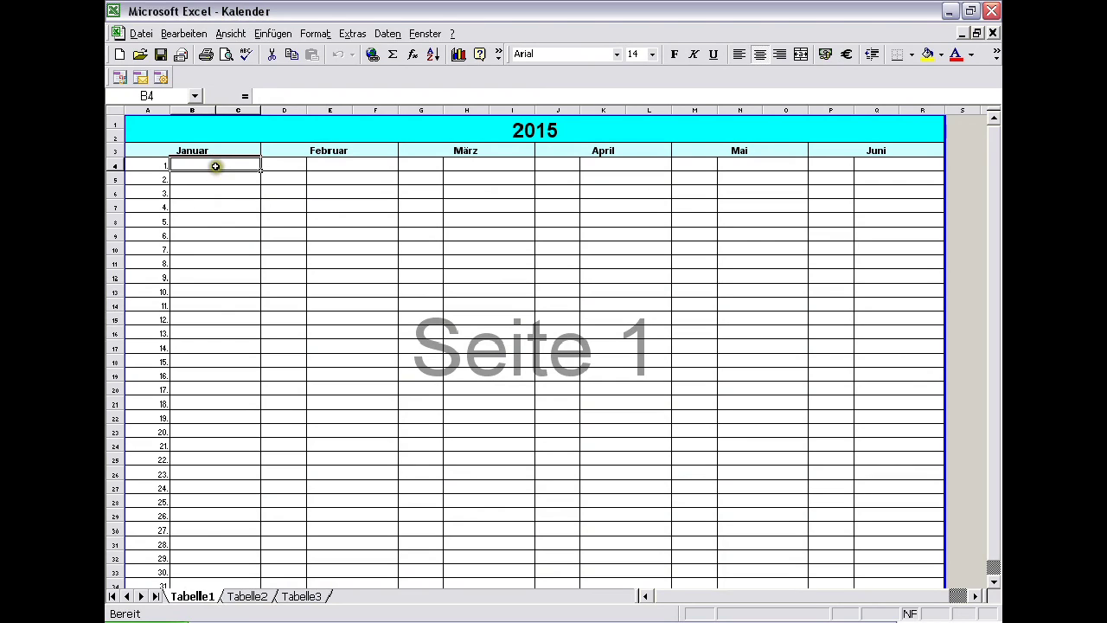
Left-align the merged entry cells below each month from Januar to Juni, then save the workbook
drag(216, 164, 216, 578)
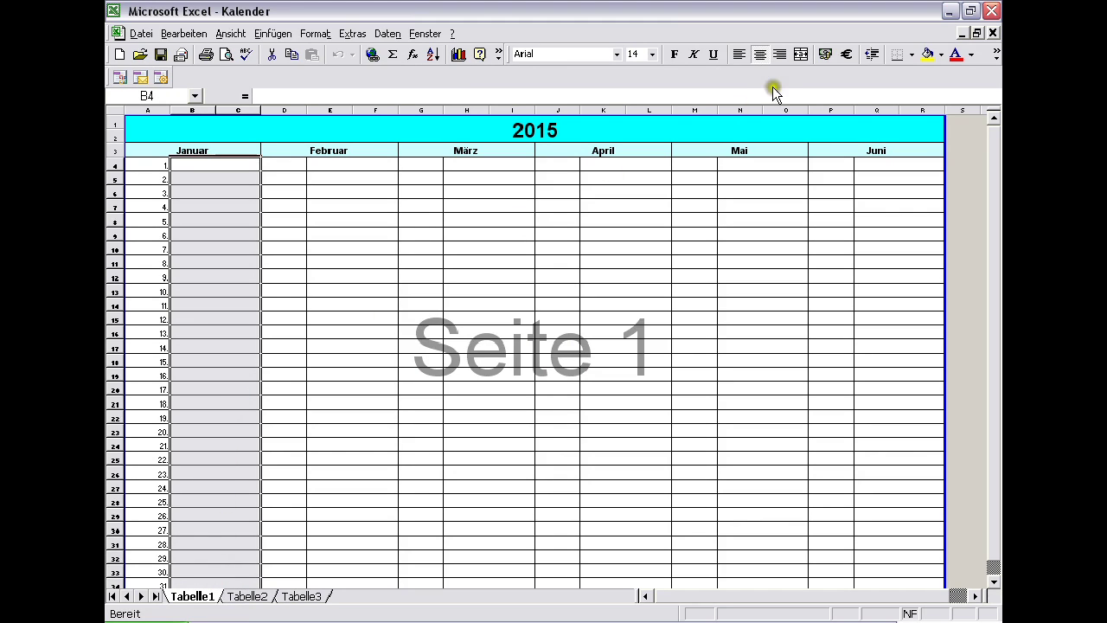
click(738, 54)
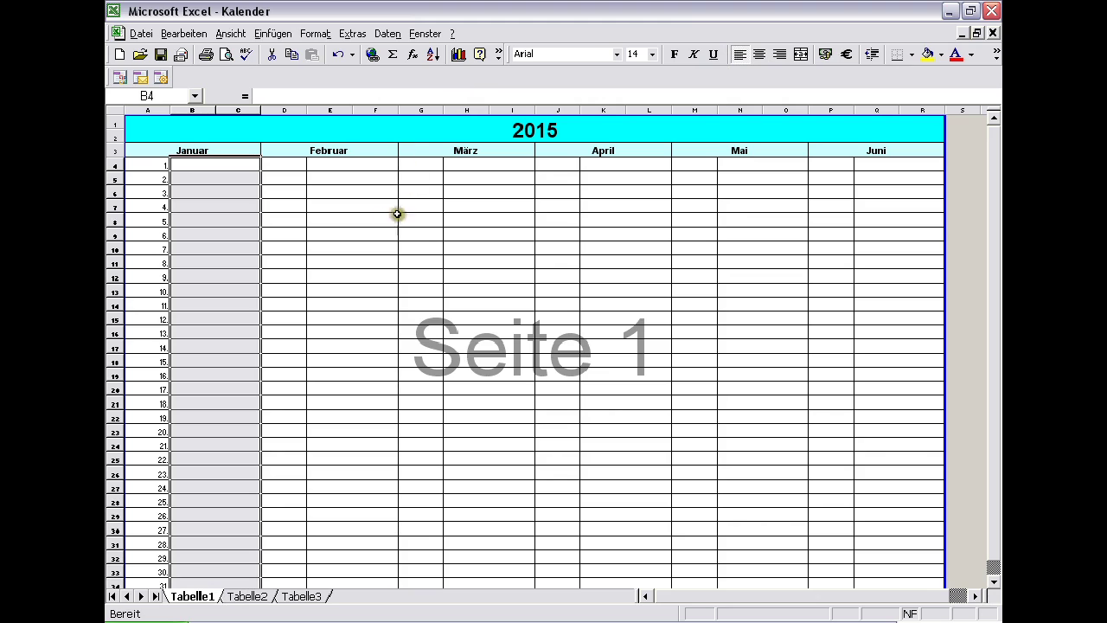
drag(343, 163, 345, 569)
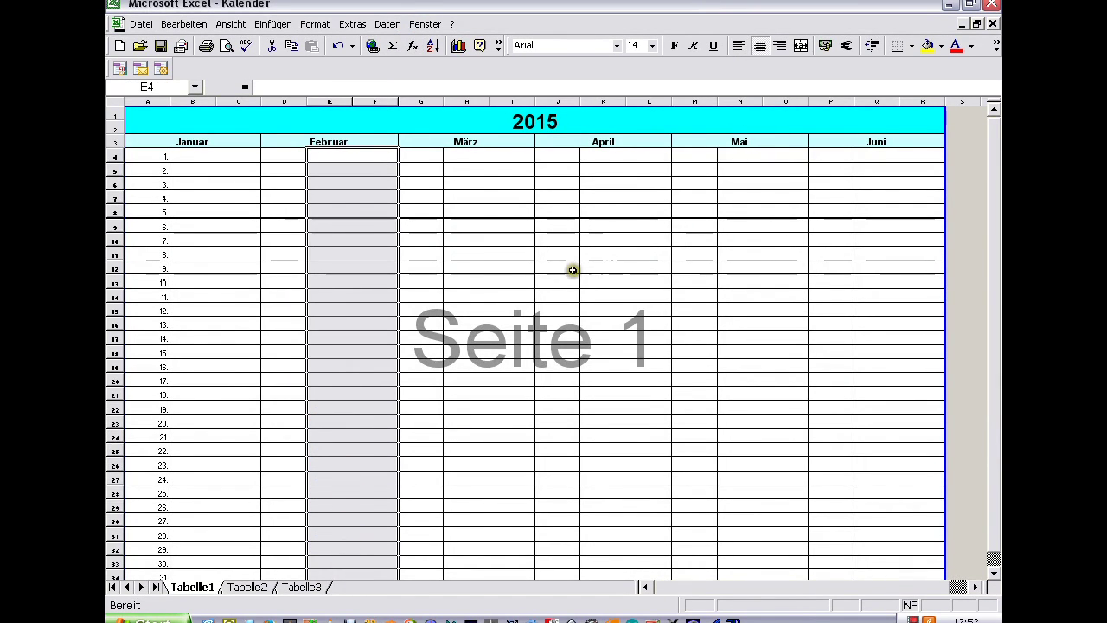
click(736, 47)
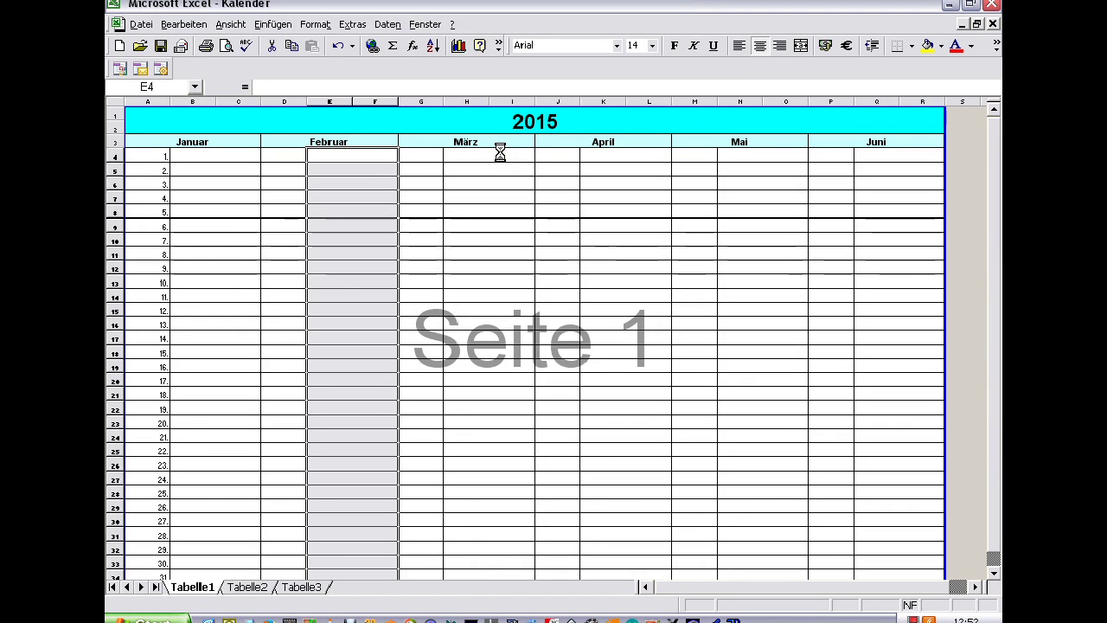
drag(497, 153, 482, 573)
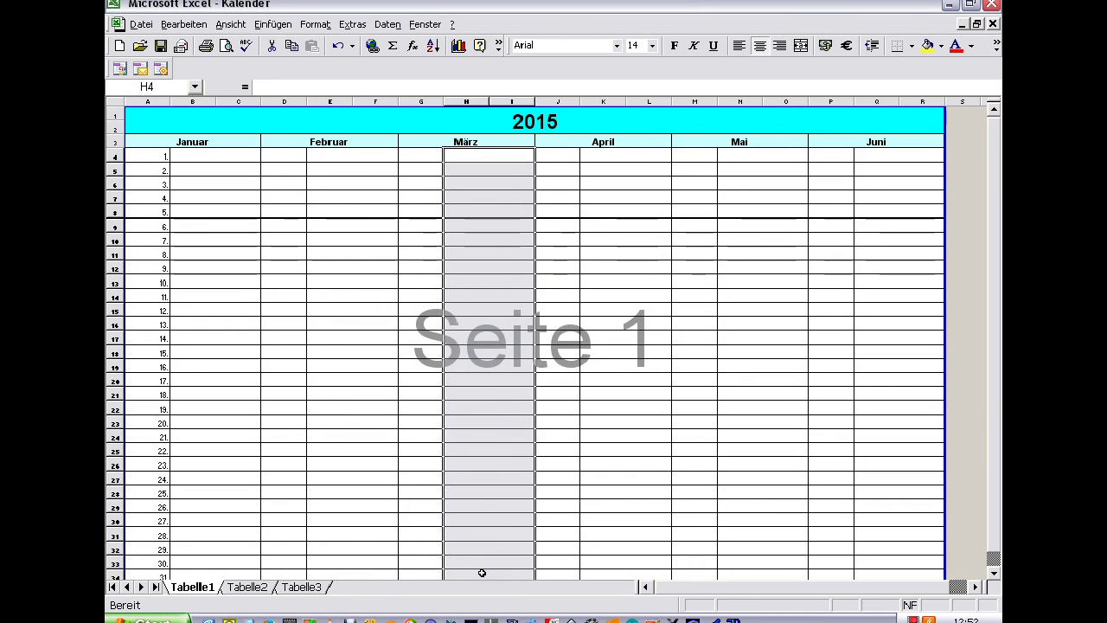
click(739, 45)
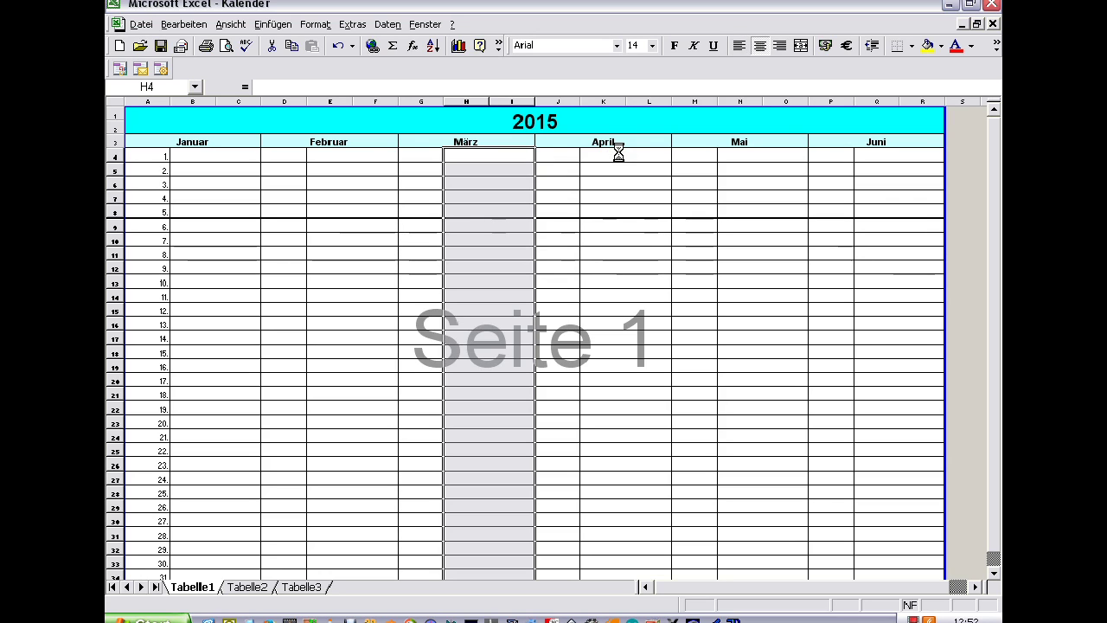
drag(621, 154, 623, 568)
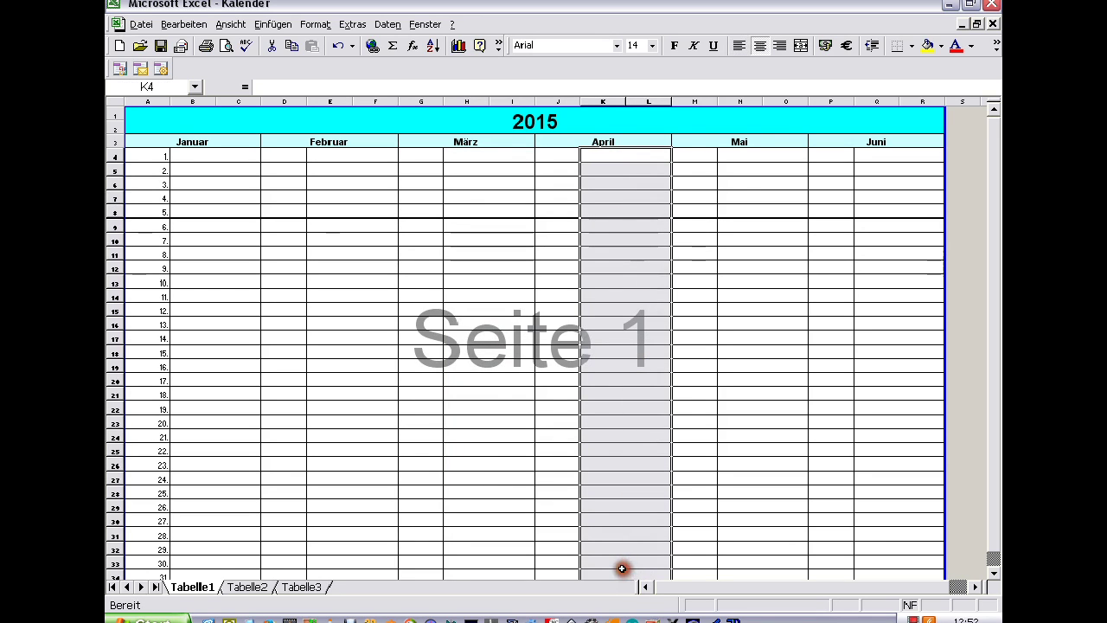
click(740, 47)
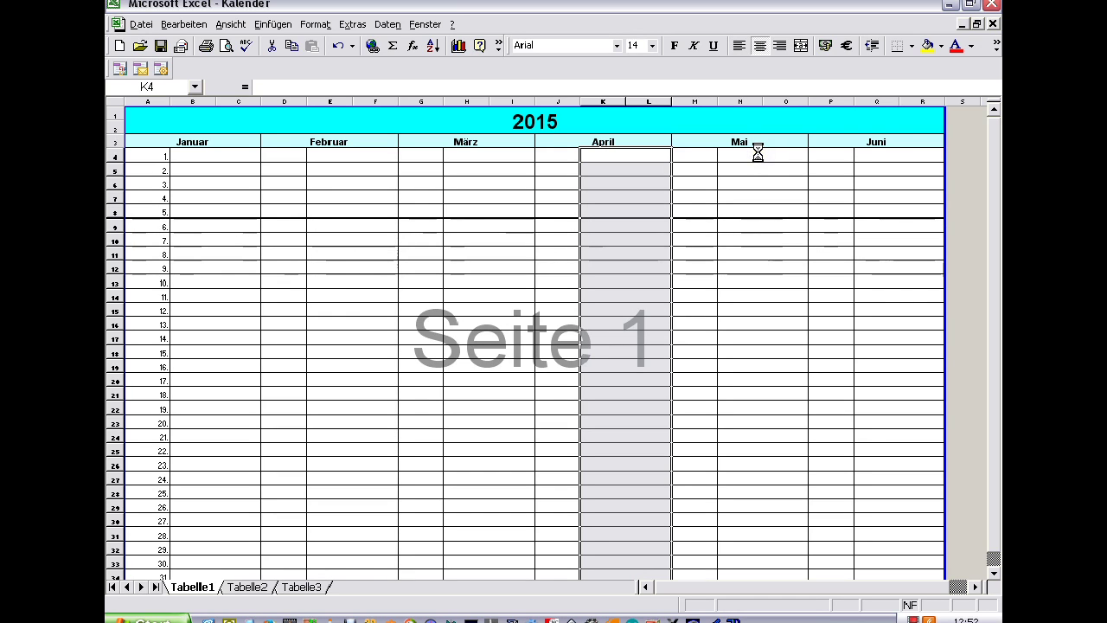
drag(757, 152, 762, 571)
click(734, 46)
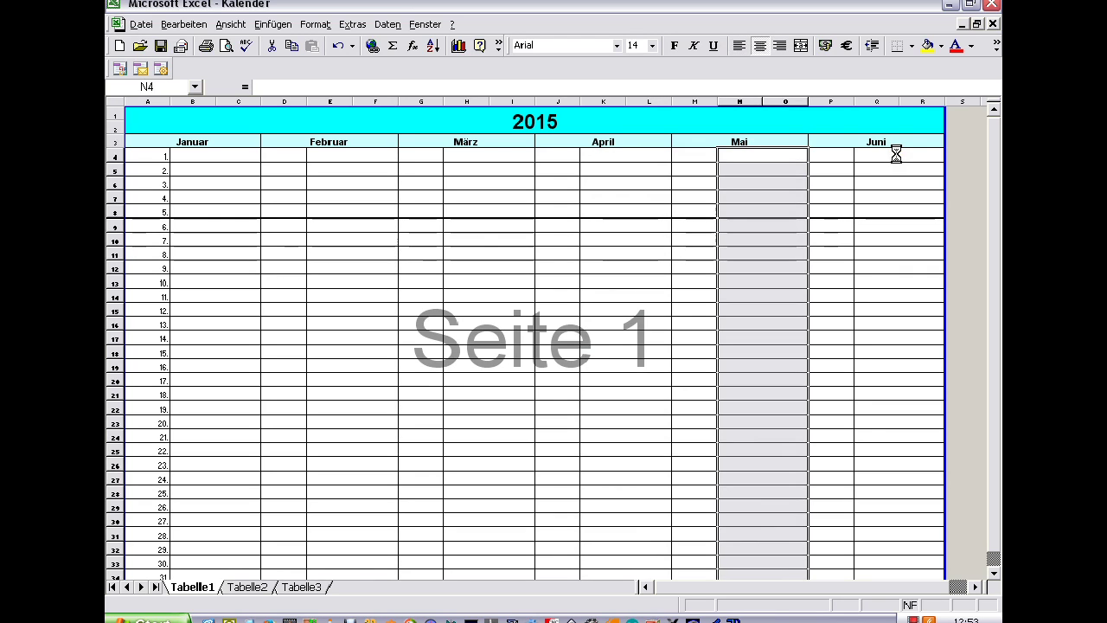
drag(896, 154, 878, 574)
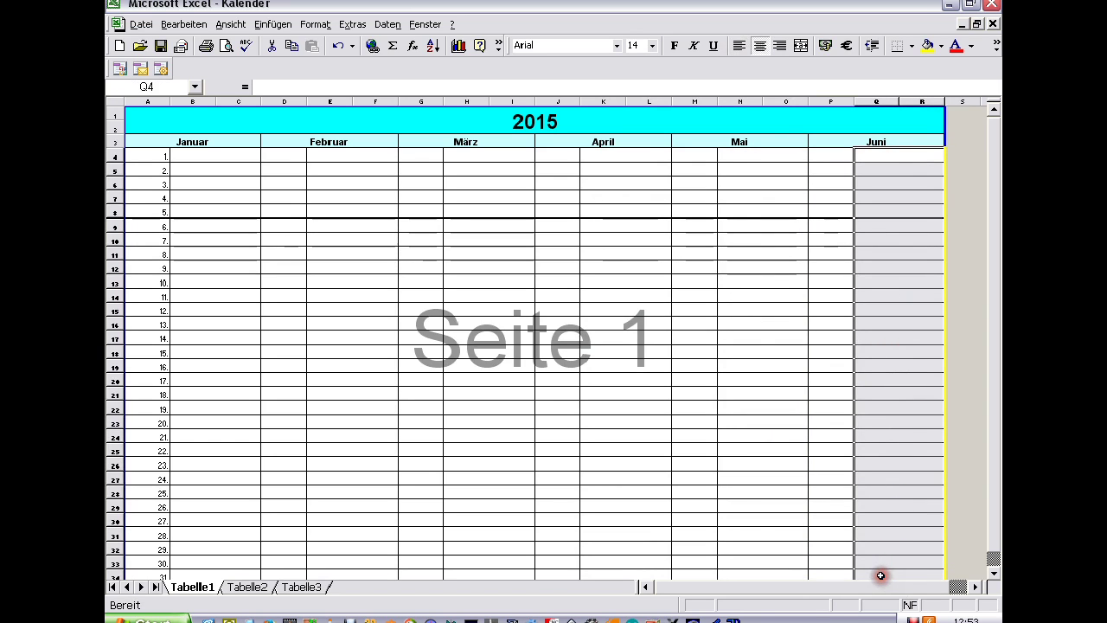
click(739, 50)
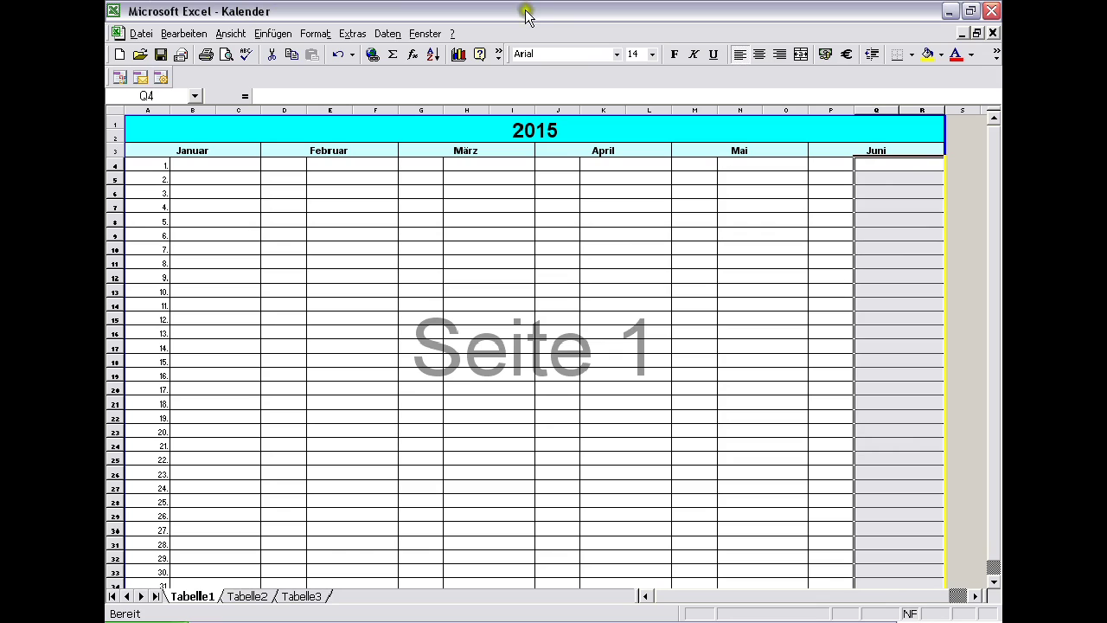
click(161, 53)
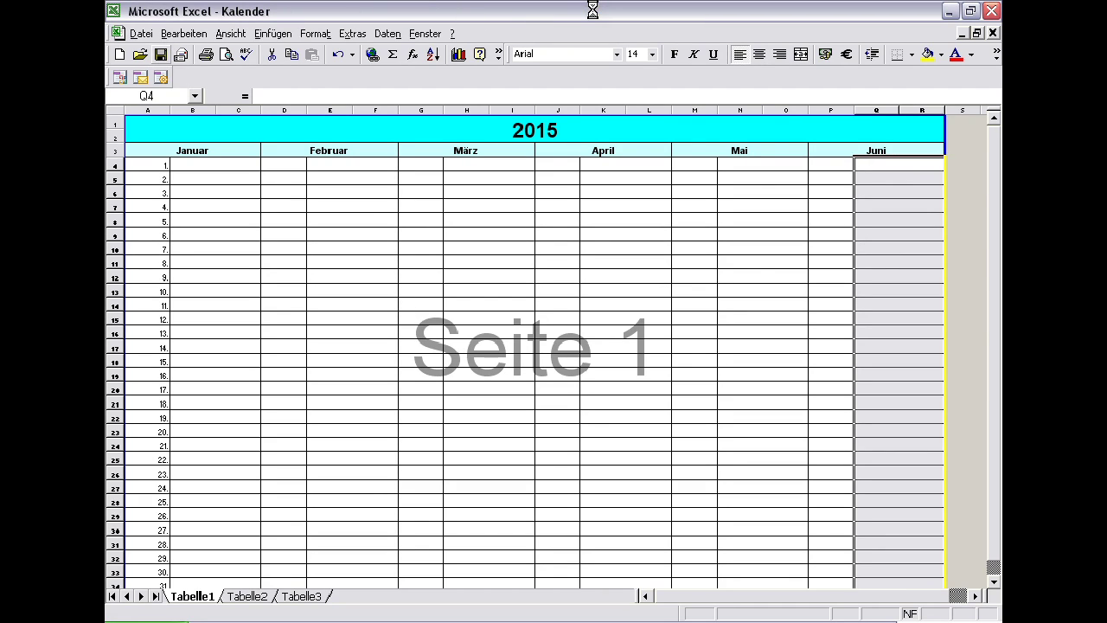
Select the complete half-year table A1:R34, from the 2015 title to the row of day 31
click(892, 135)
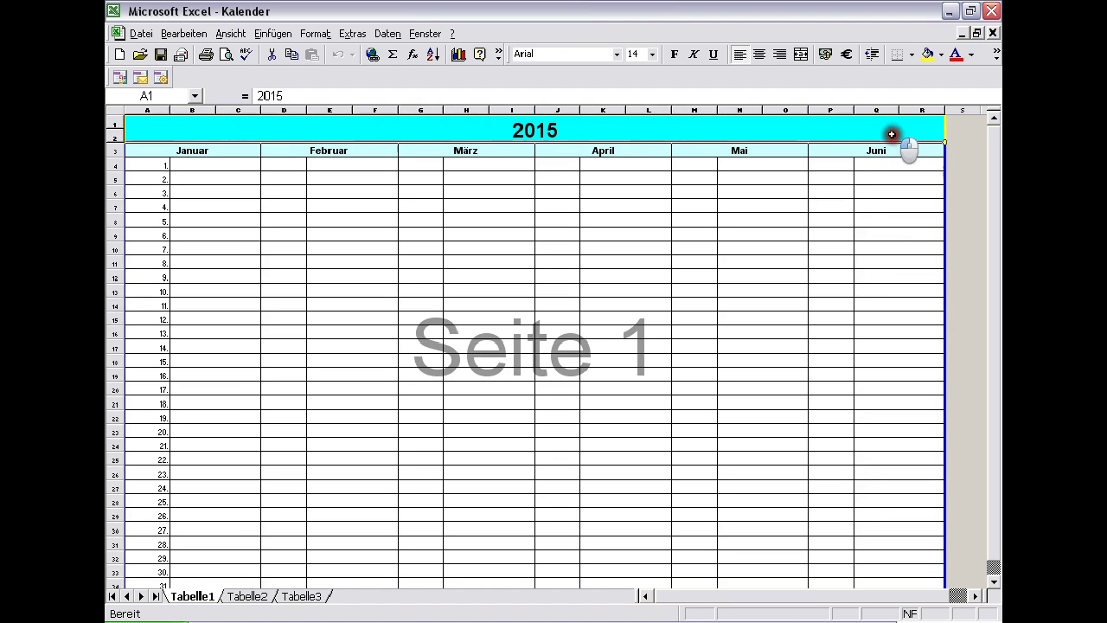
drag(892, 134, 882, 585)
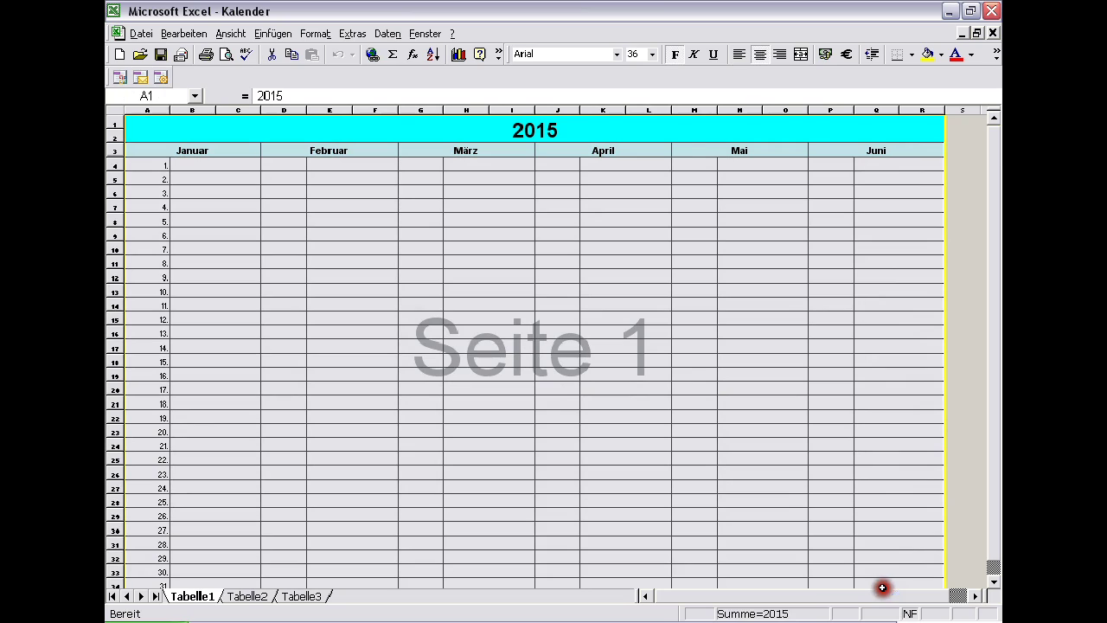
drag(990, 509, 992, 536)
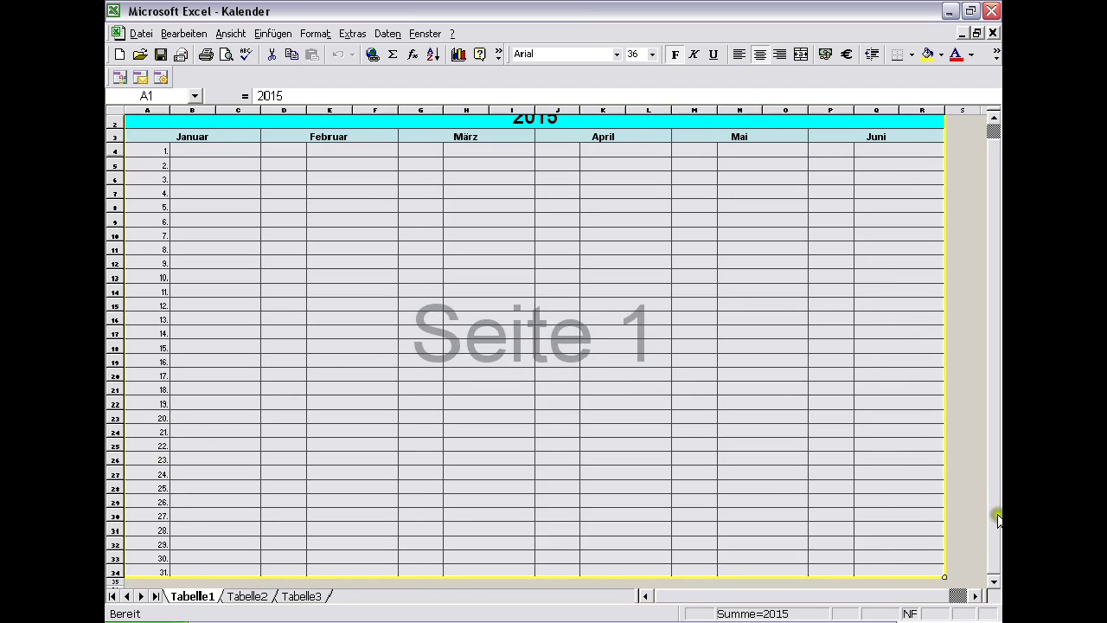
Switch the sheet to normal view and back to the page break preview
click(230, 38)
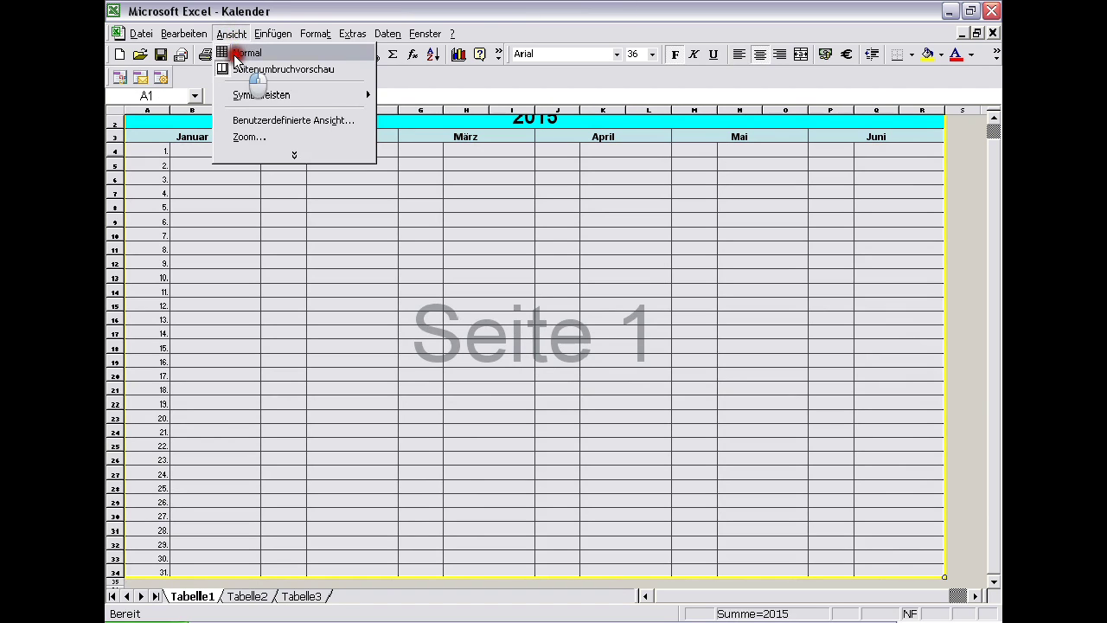
click(233, 54)
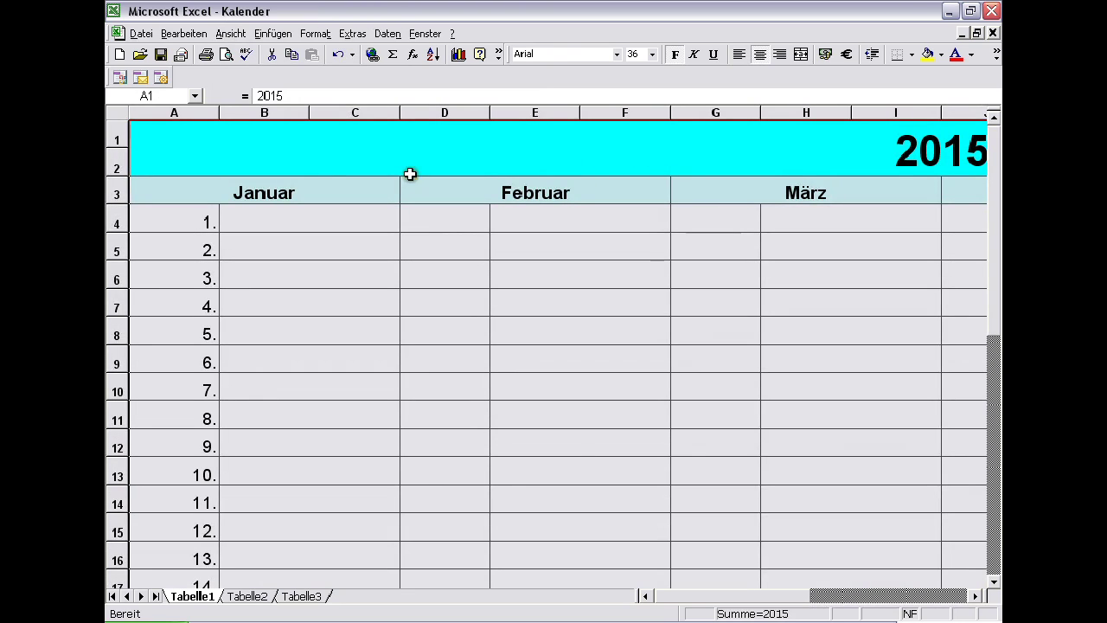
click(226, 35)
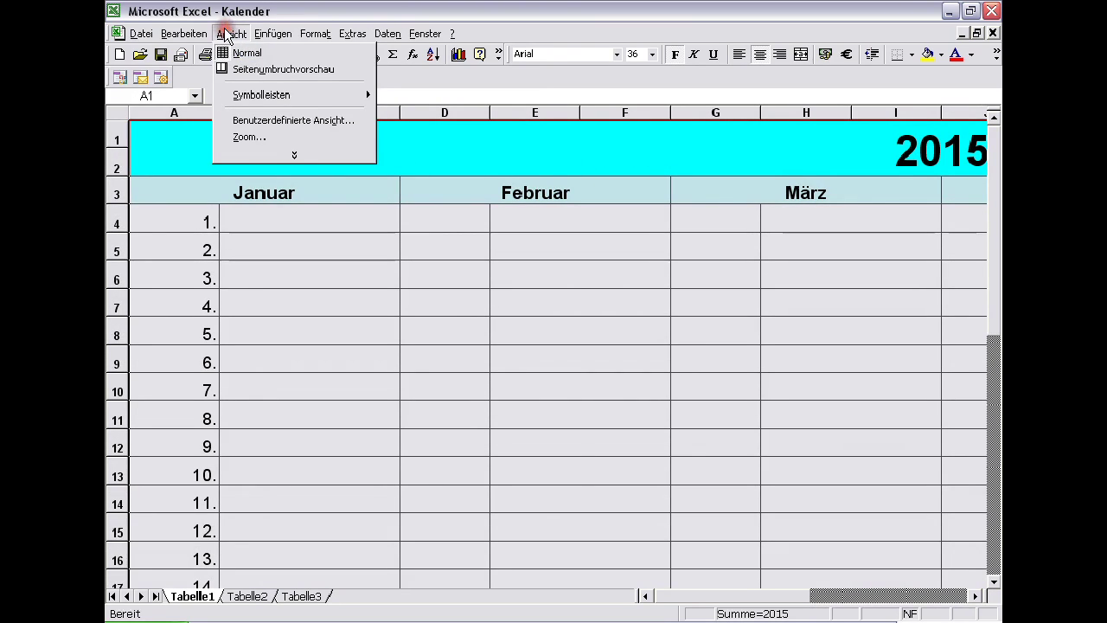
mouse_move(275, 32)
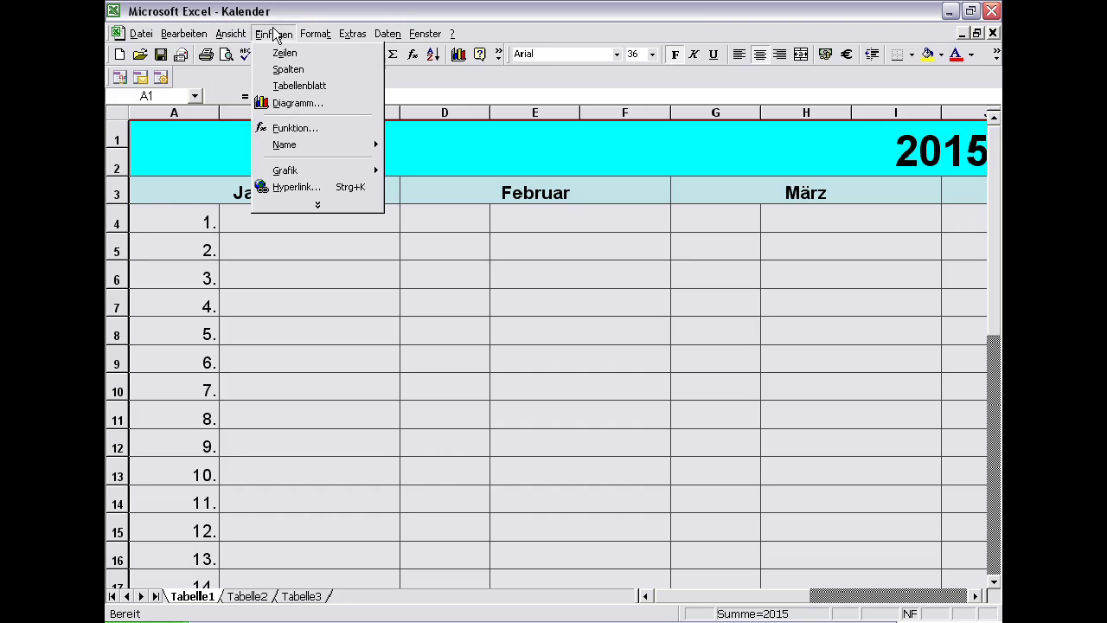
mouse_move(227, 33)
click(246, 71)
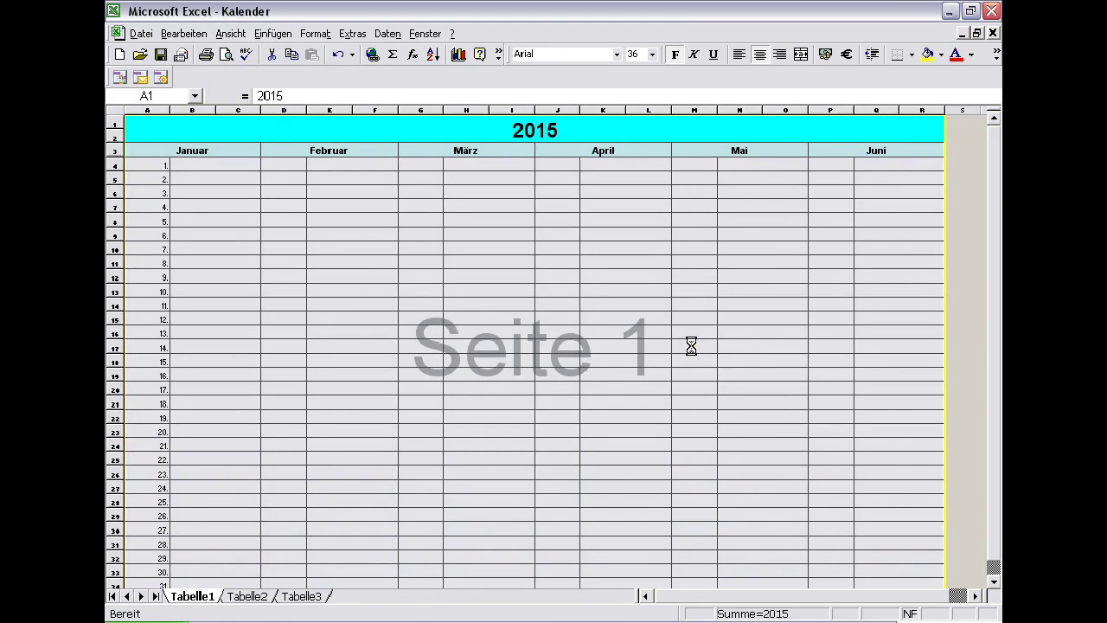
Autofill the selected table A1:R34 to the right, continuing the calendar with the months from Juli onward on a second page
drag(999, 272, 995, 403)
drag(946, 578, 976, 568)
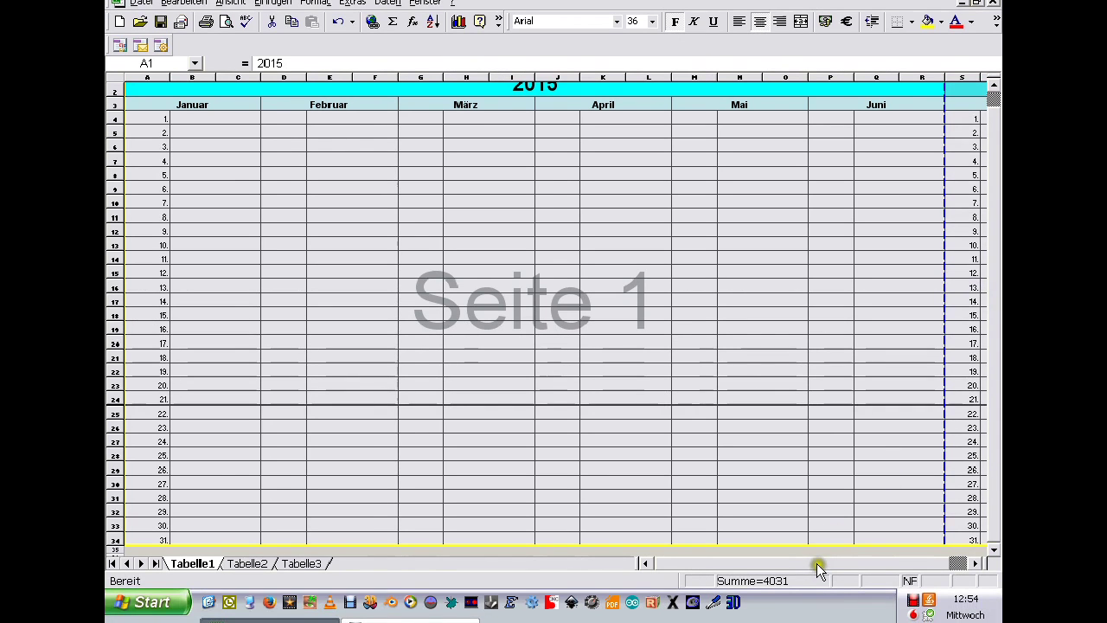
drag(817, 563, 899, 562)
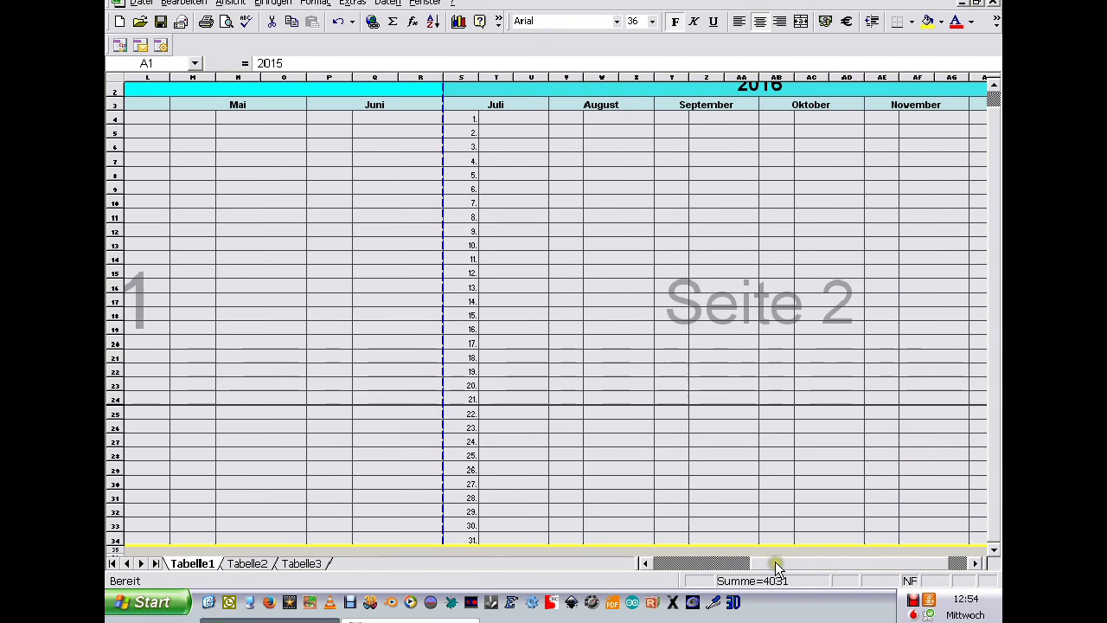
Change the title above the Juli to Dezember table on the second page to 2015
drag(785, 566, 828, 560)
drag(989, 306, 992, 191)
click(707, 99)
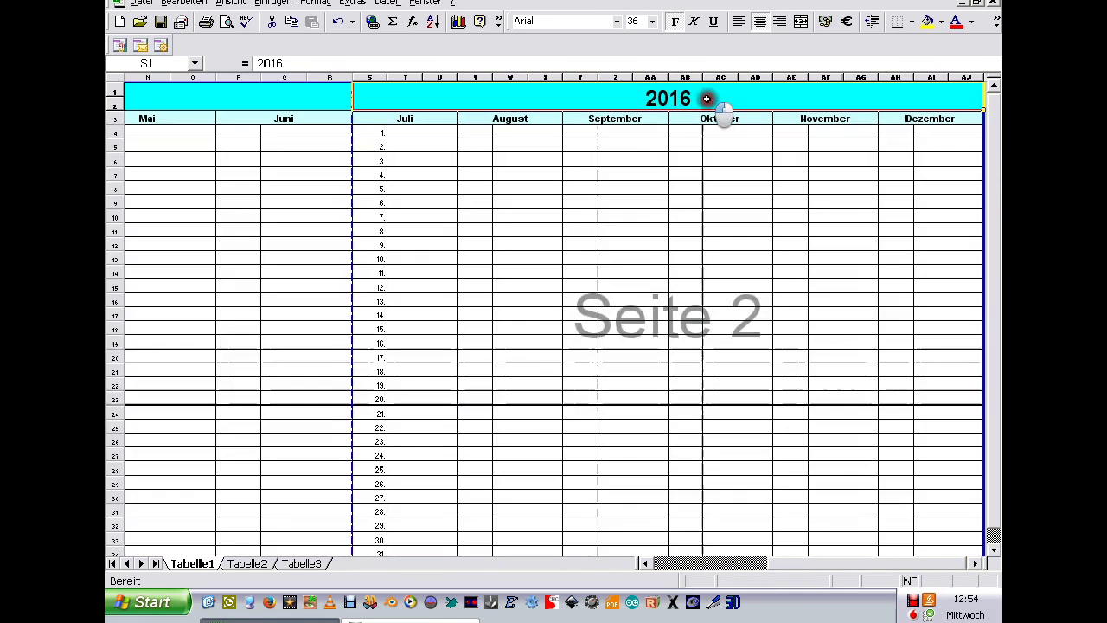
click(296, 63)
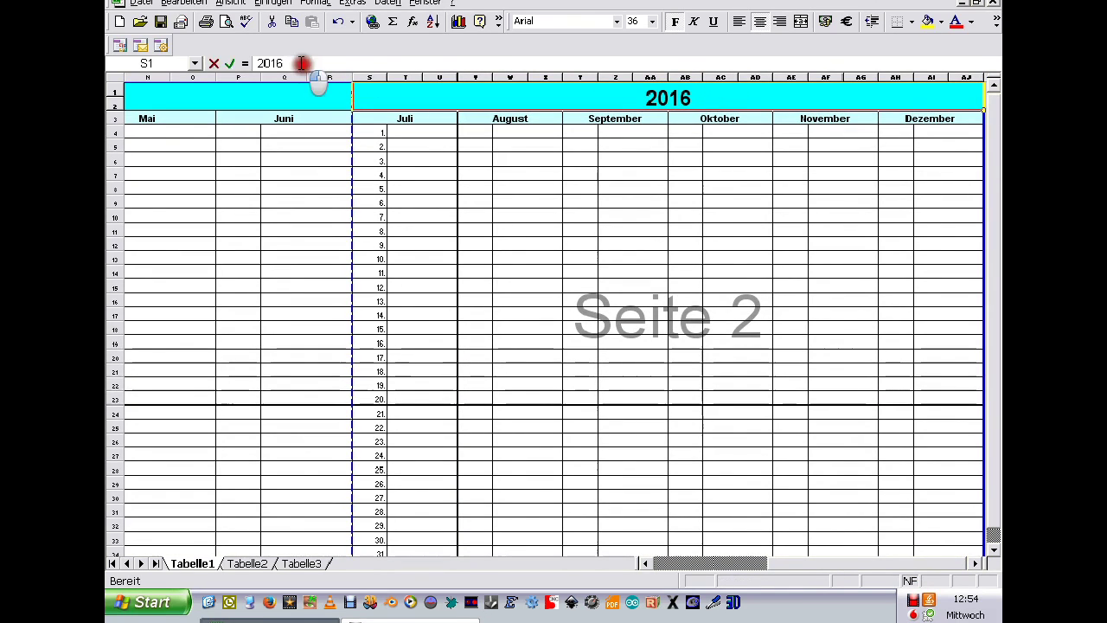
key(BackSpace)
text(5)
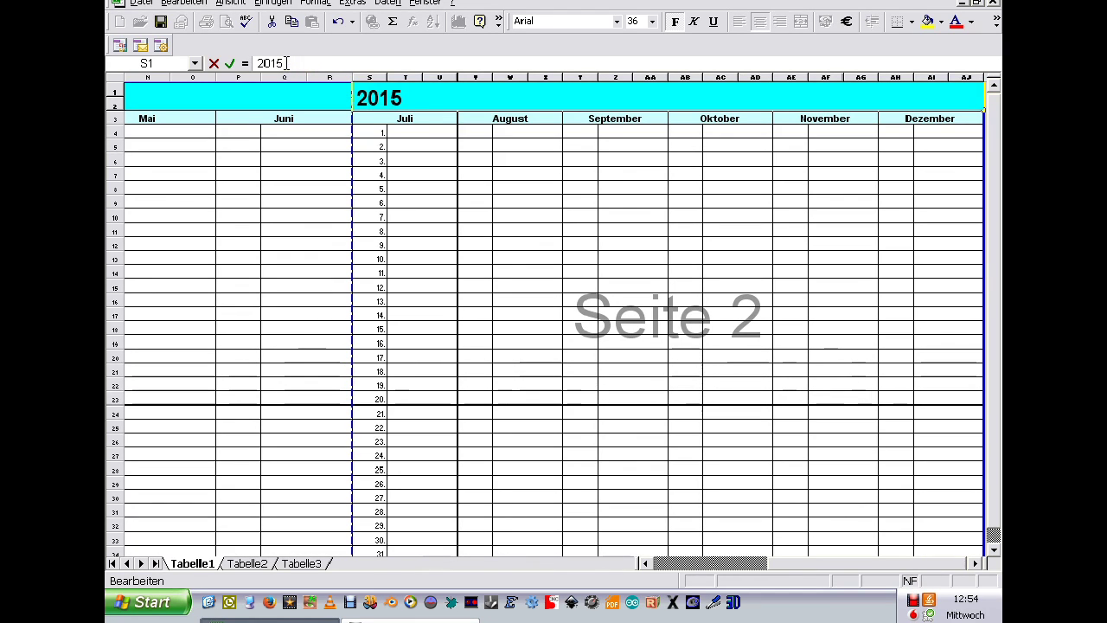
click(229, 62)
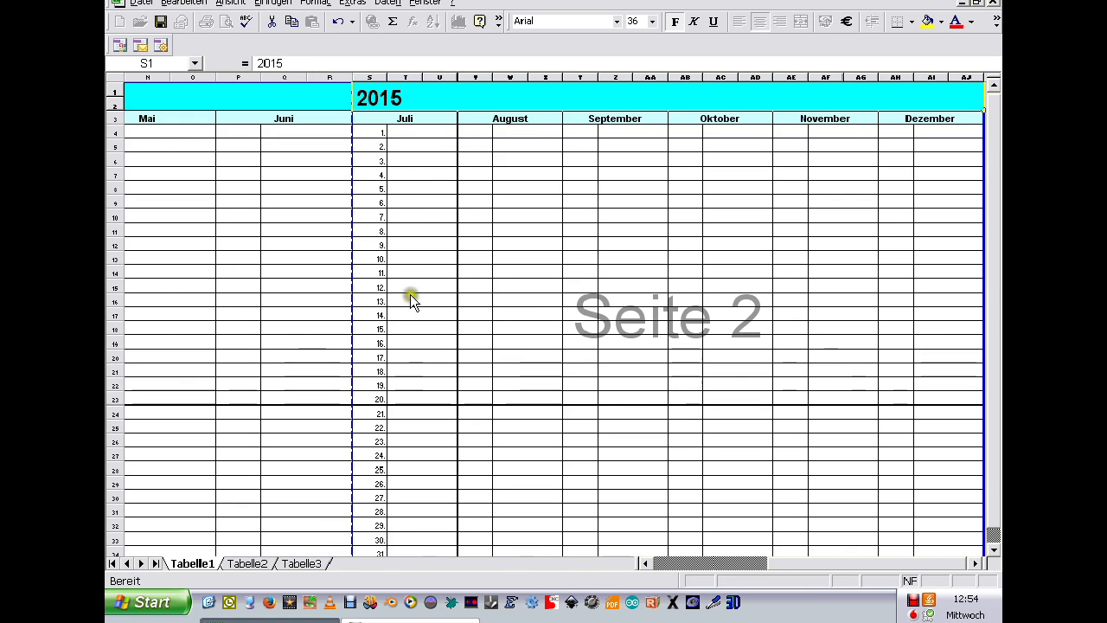
key(Escape)
Enter Do in the Januar entry cell for day 1 and autofill the weekdays down to day 31
click(644, 563)
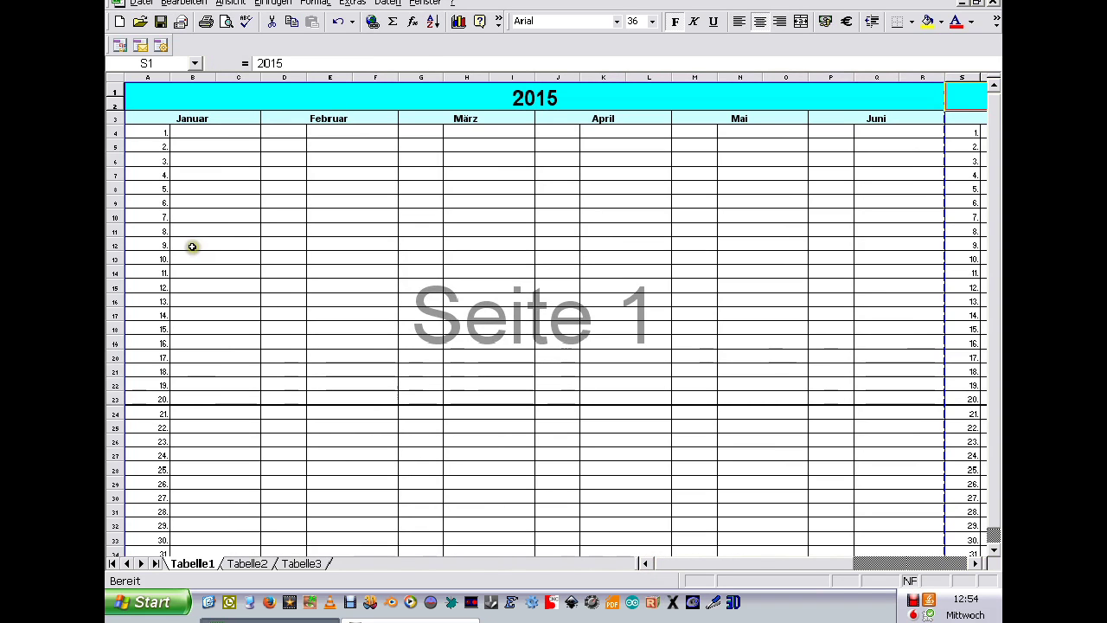
click(179, 130)
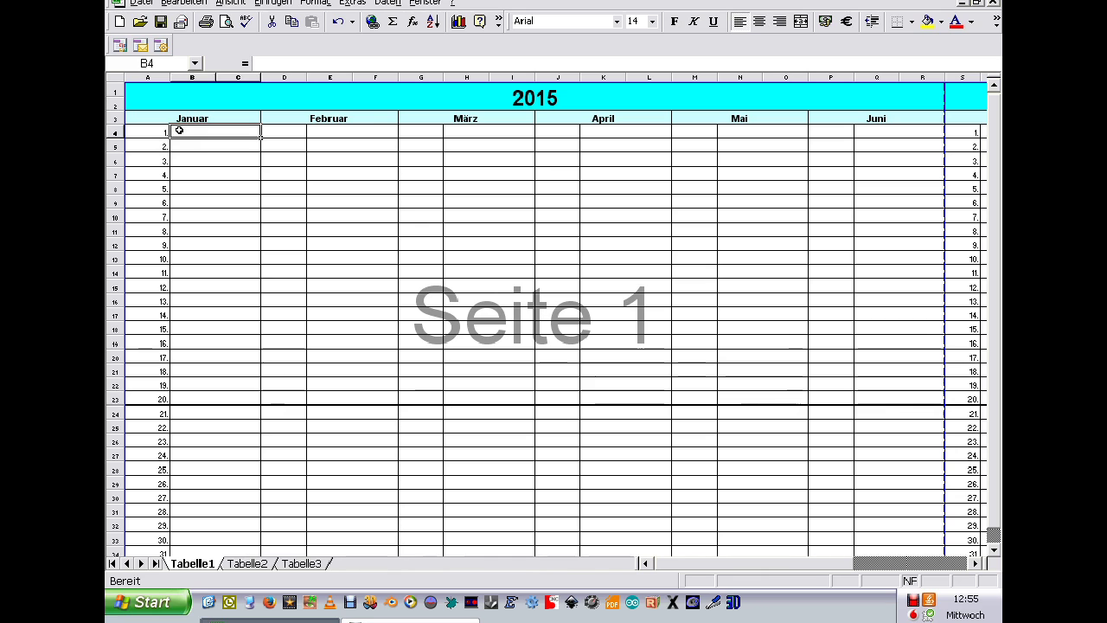
text(D)
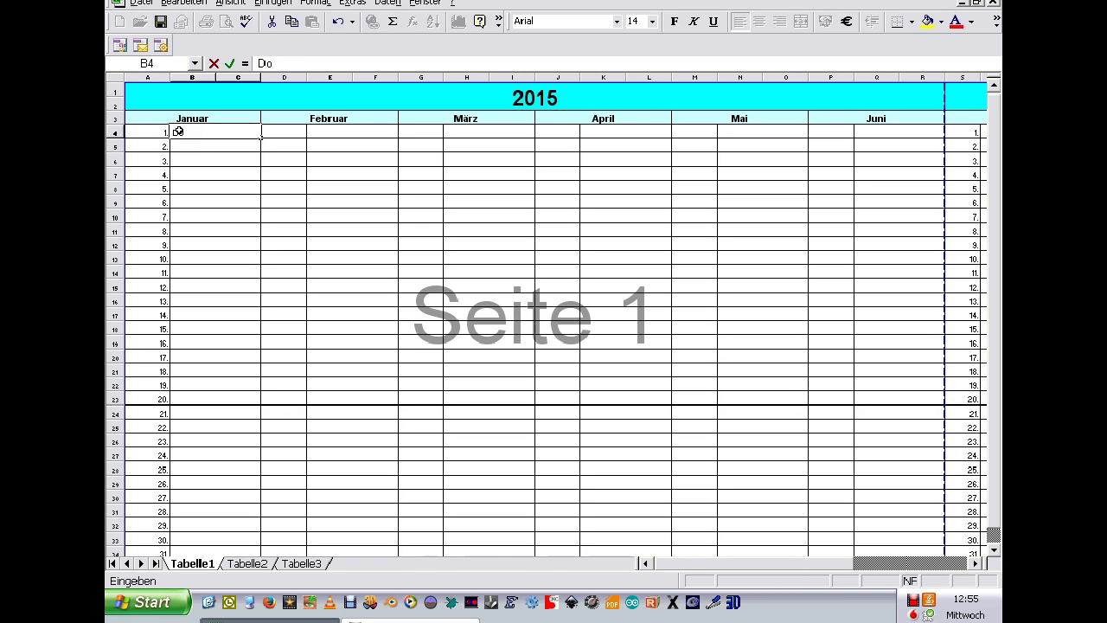
text(o)
click(258, 139)
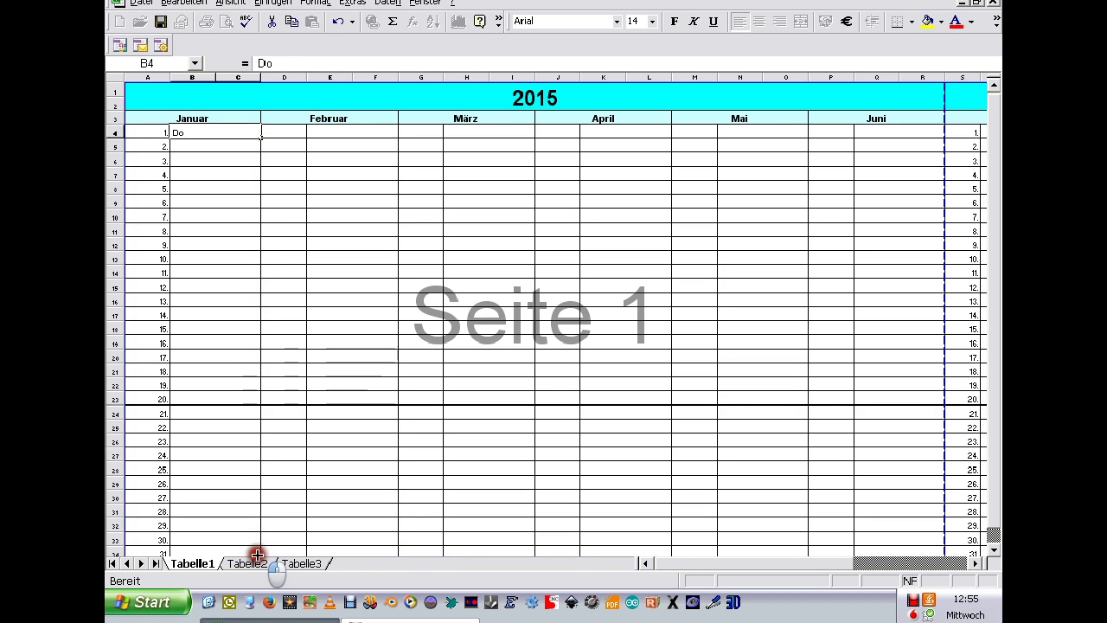
drag(253, 573, 285, 185)
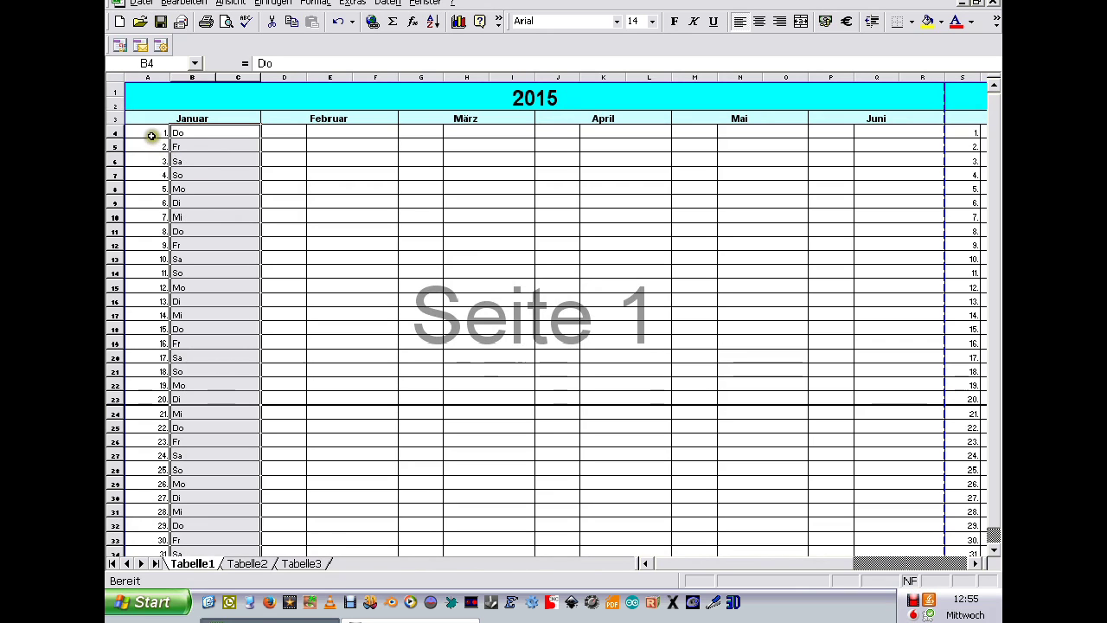
Fill the Januar cells for days 1 to 6, day numbers and entries, with light green
drag(152, 136, 218, 203)
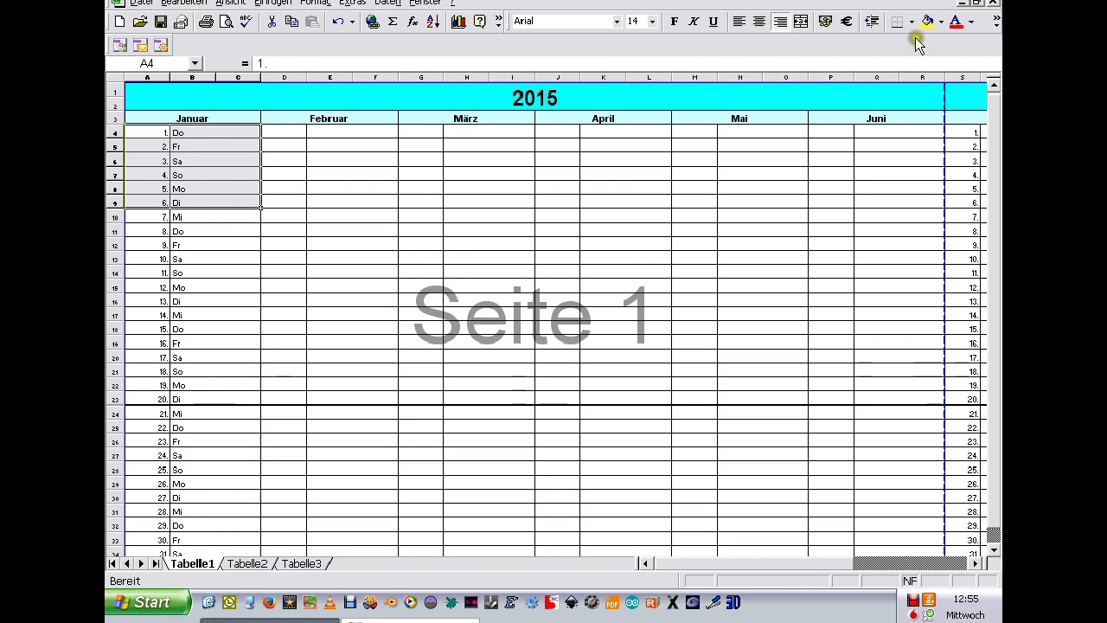
click(941, 22)
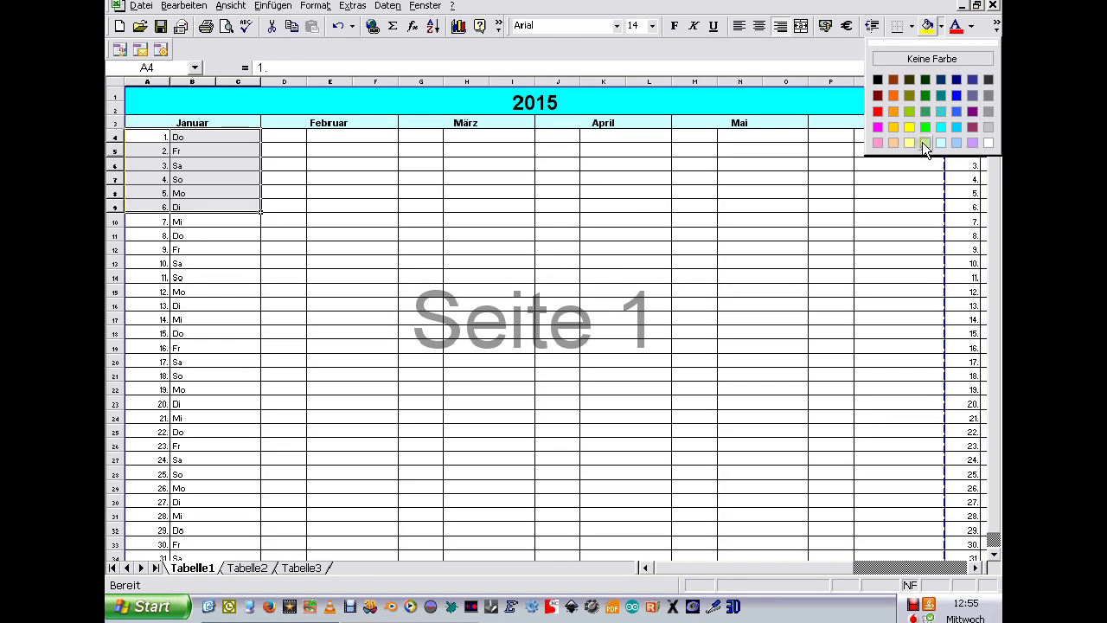
click(922, 142)
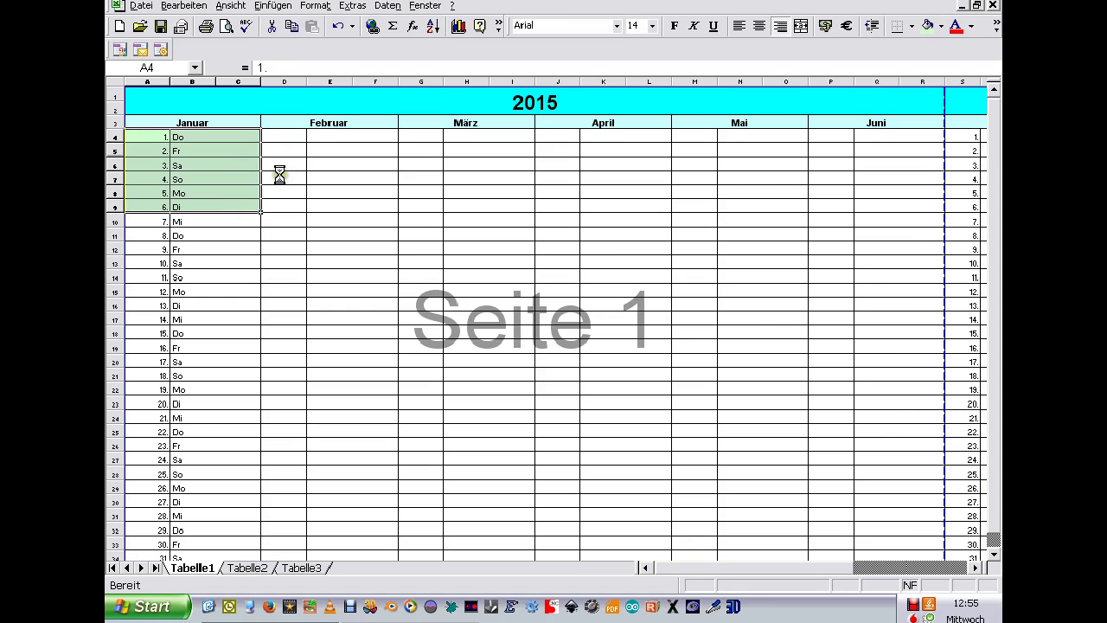
Fill the day-number cells of the Januar Sundays 4, 11, 18 and 25 with red
click(139, 178)
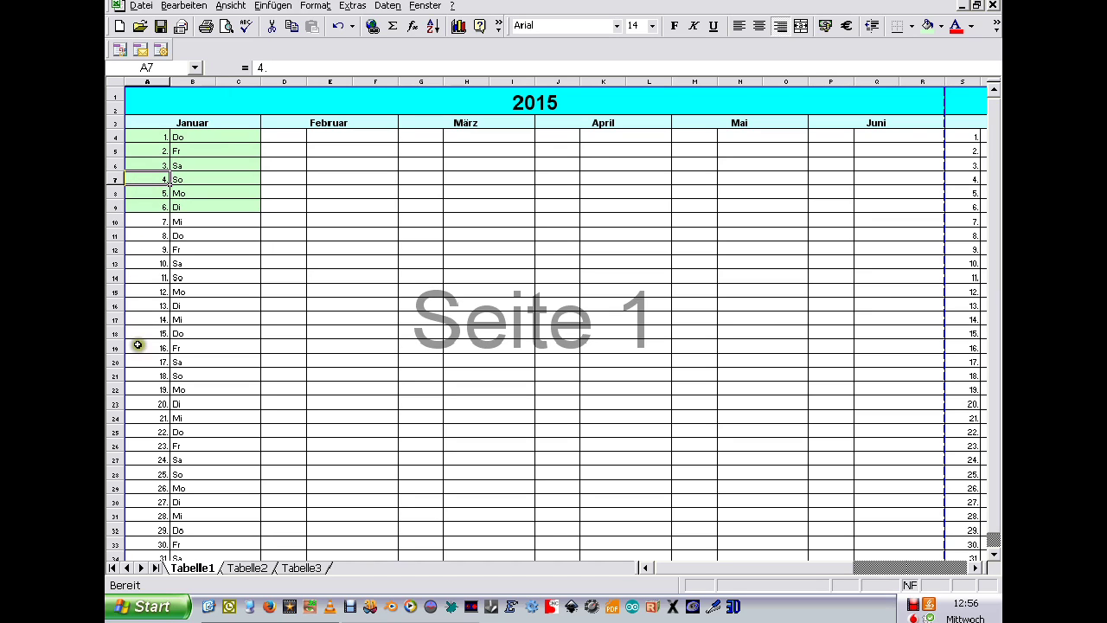
click(143, 277)
click(143, 375)
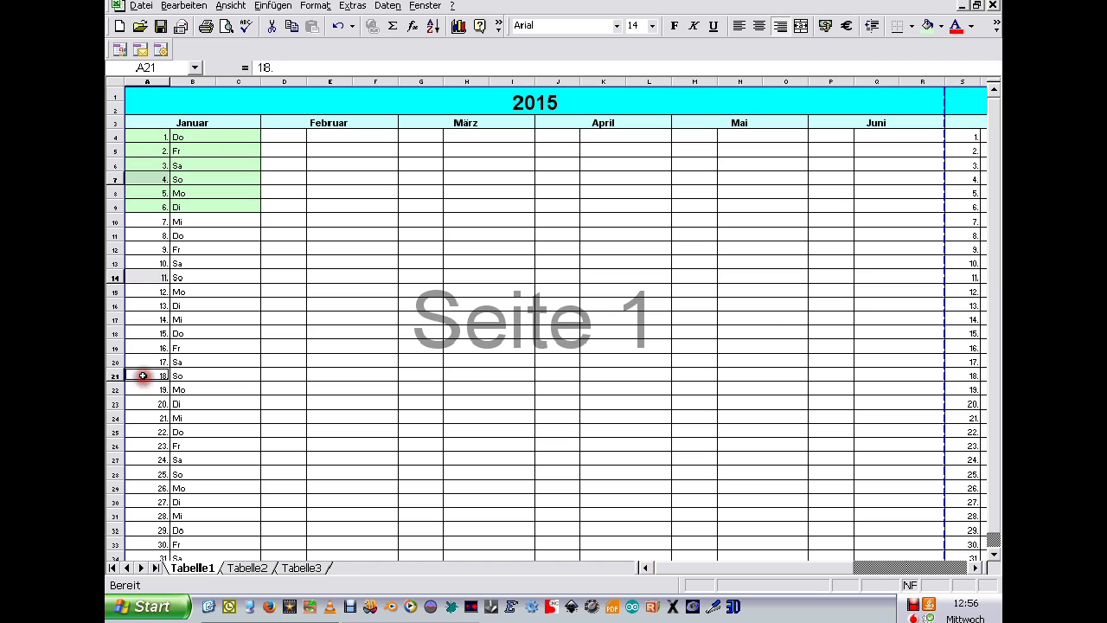
click(138, 473)
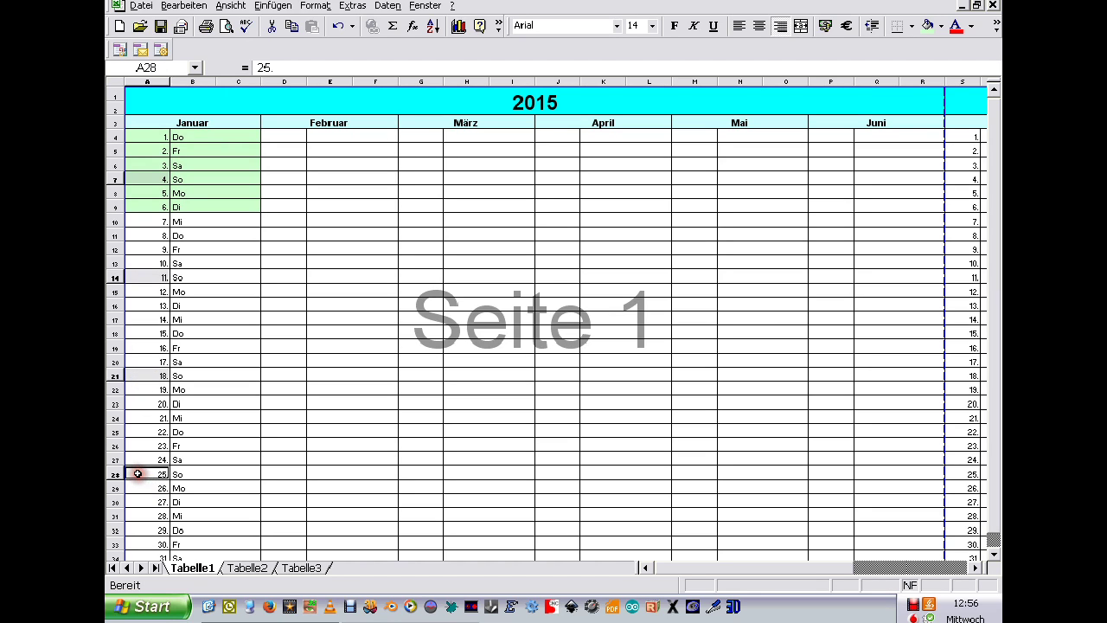
click(939, 26)
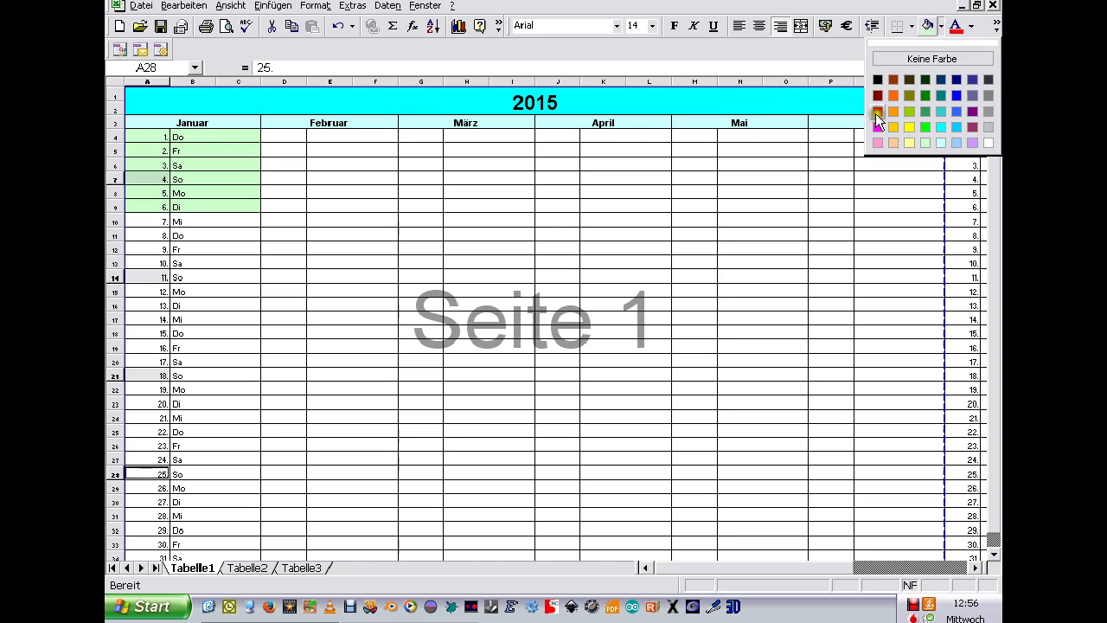
click(876, 105)
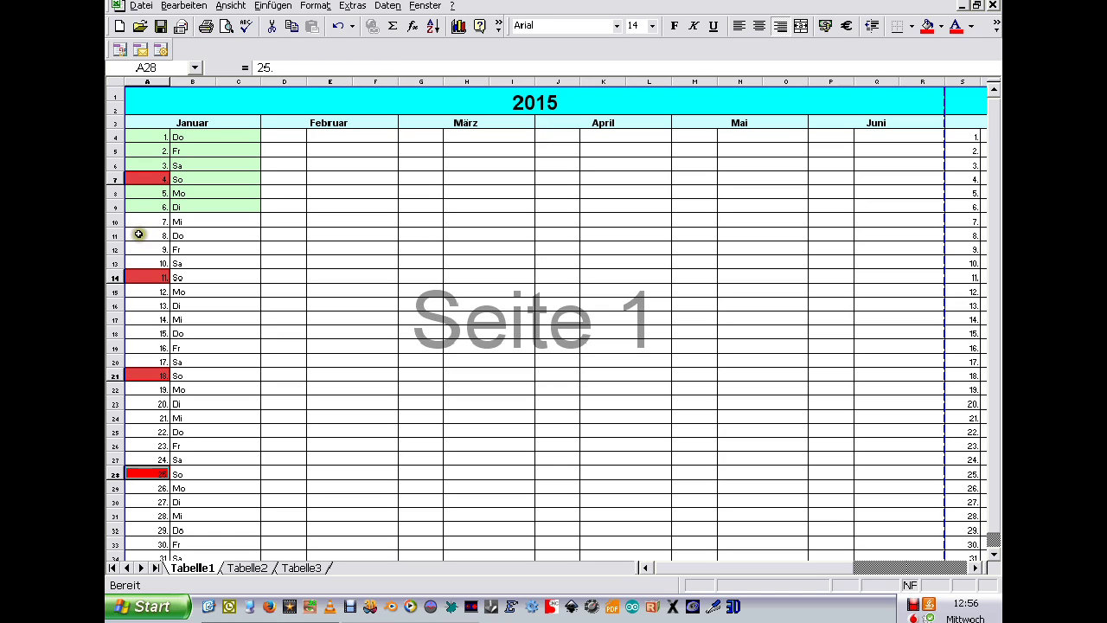
Fill the day-number cells 8 and 22 in Januar with yellow
click(138, 234)
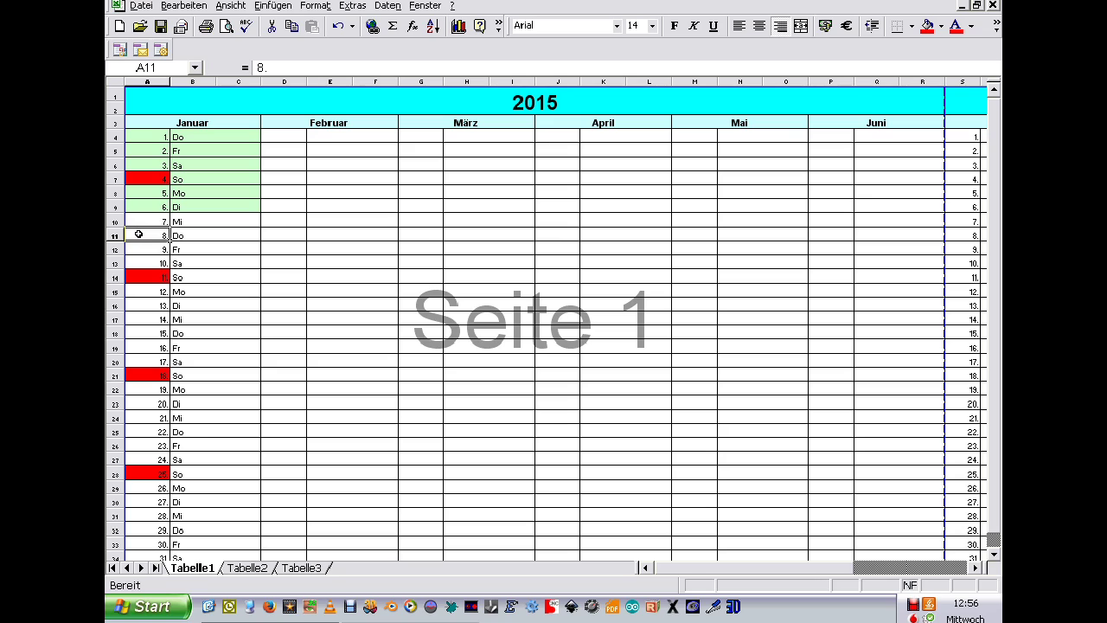
click(136, 433)
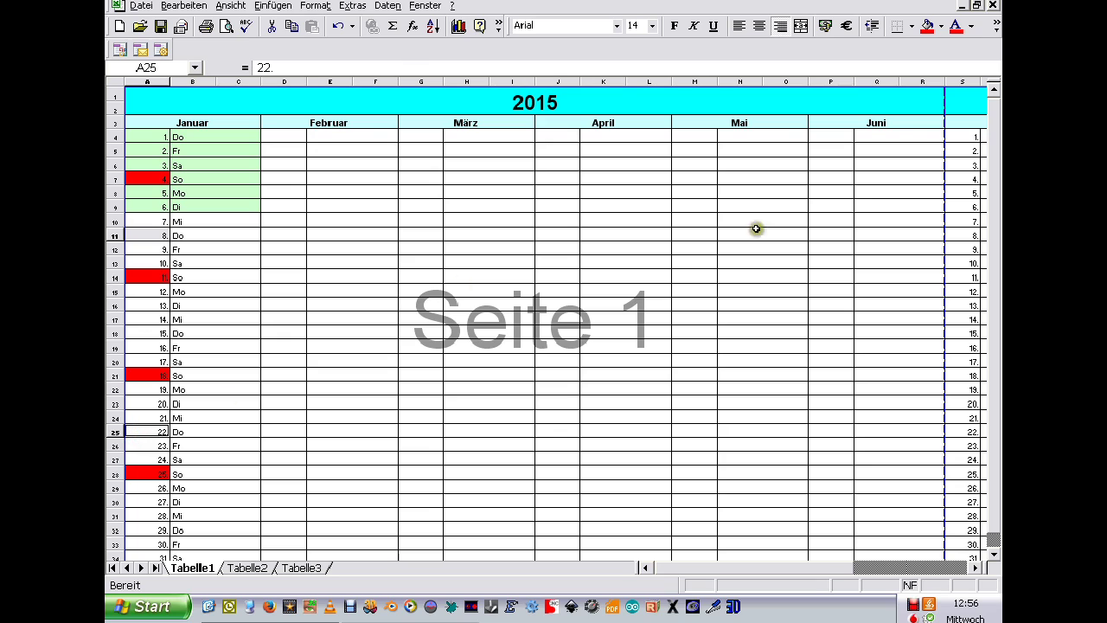
click(940, 26)
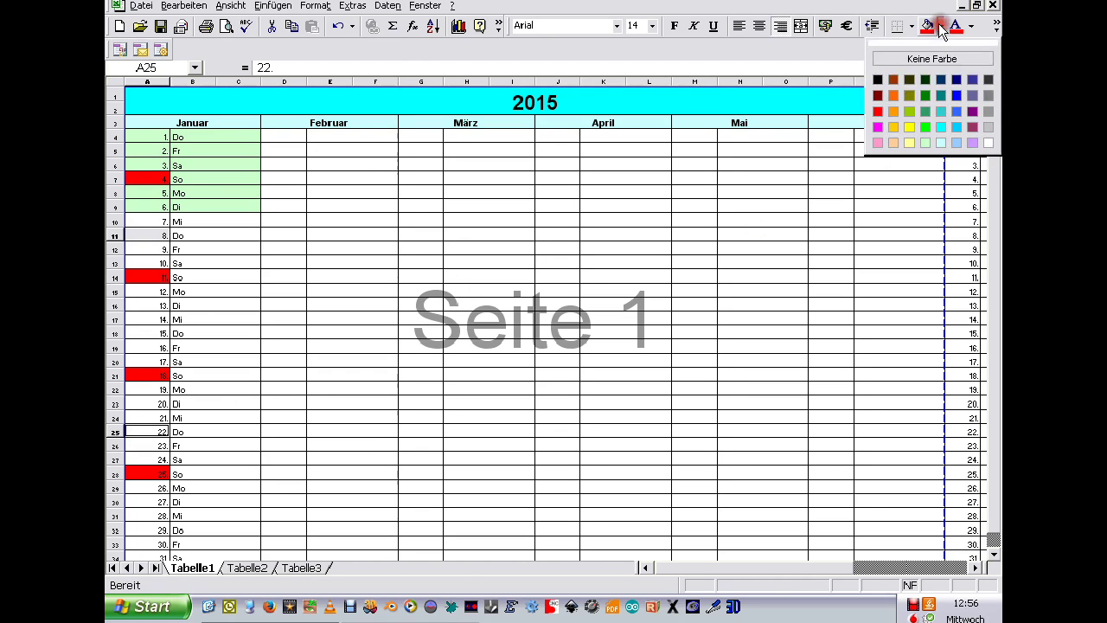
click(906, 125)
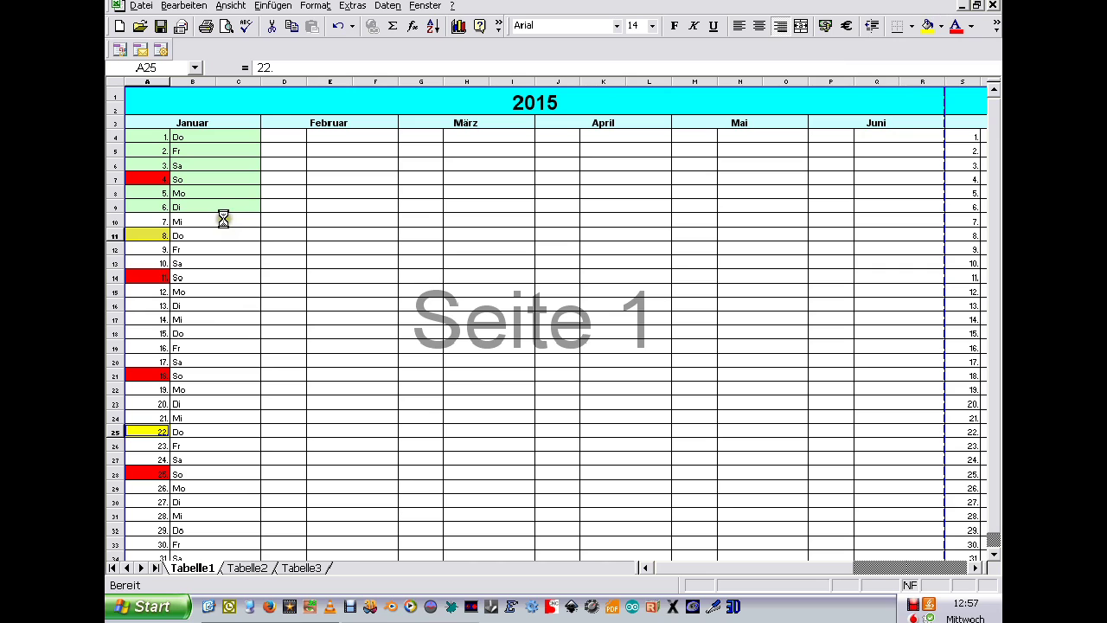
Add a person's surname after the weekday Mi in the entry cell for 7 Januar
click(223, 219)
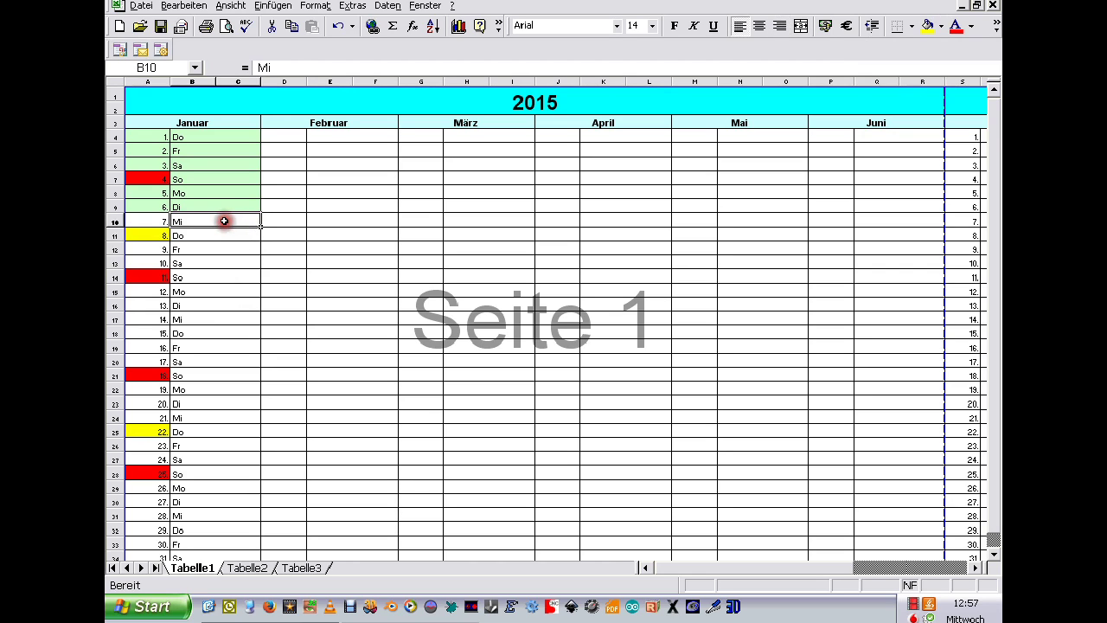
click(290, 68)
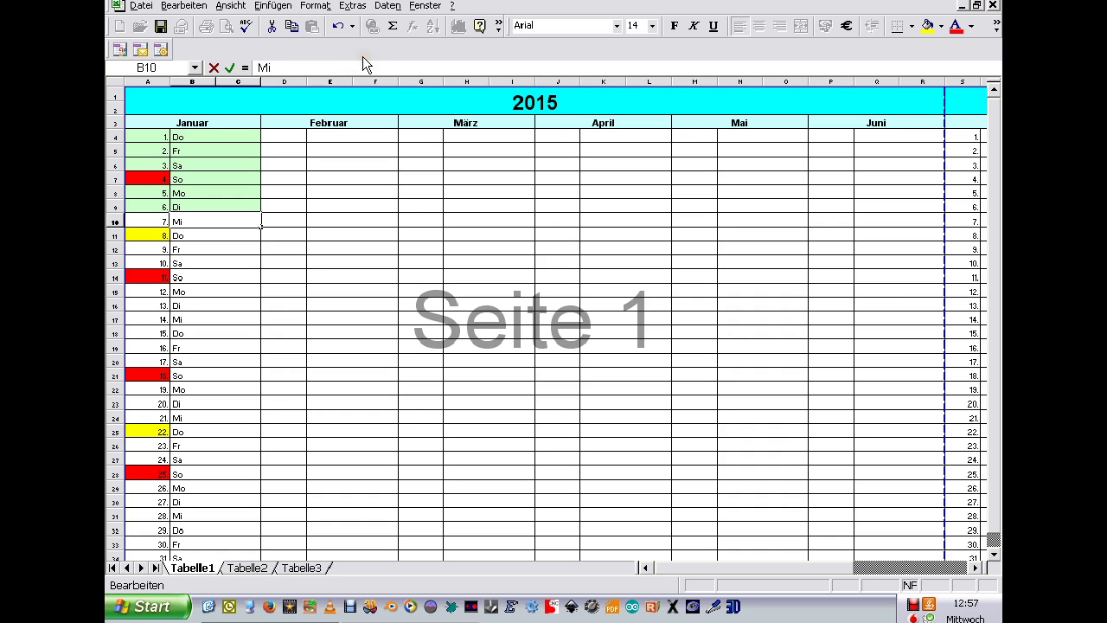
text(Mustermann)
click(228, 67)
click(231, 238)
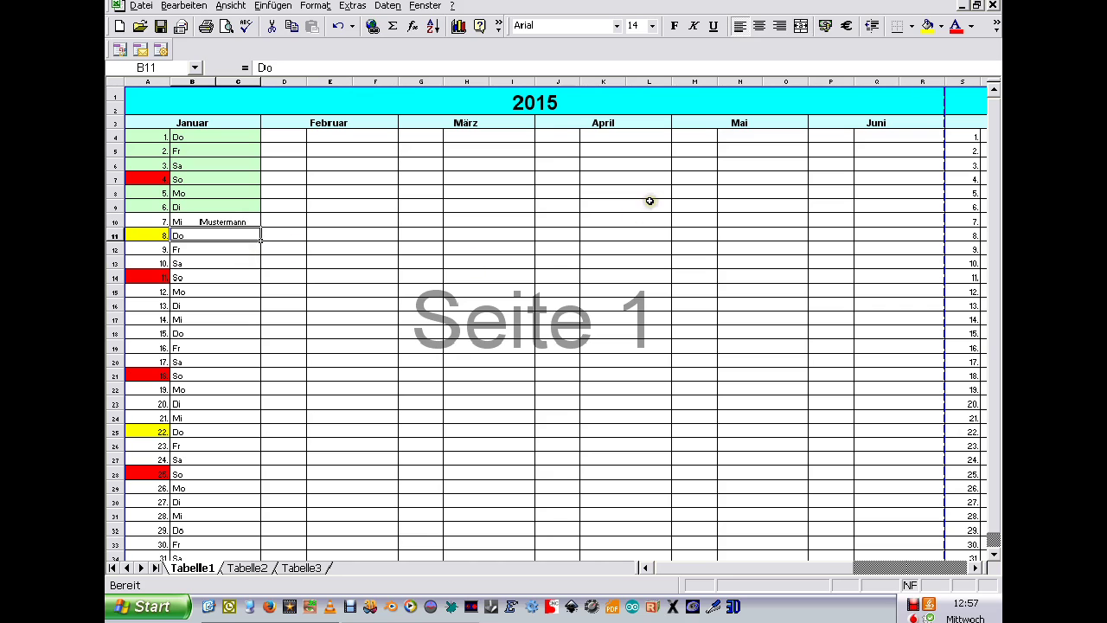
drag(674, 568, 827, 567)
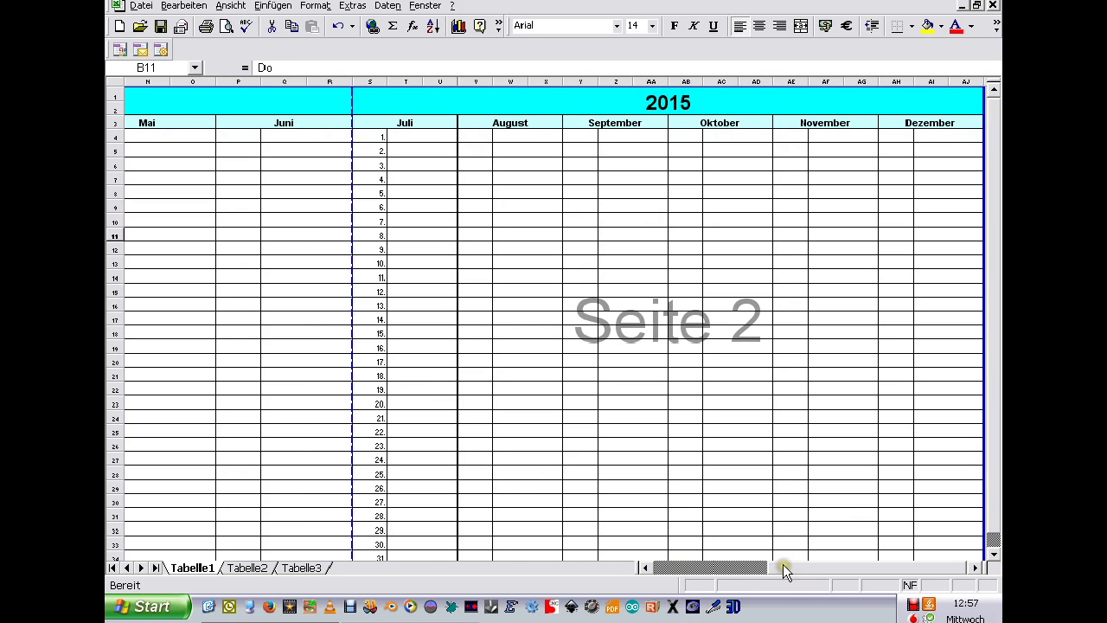
drag(811, 567, 576, 588)
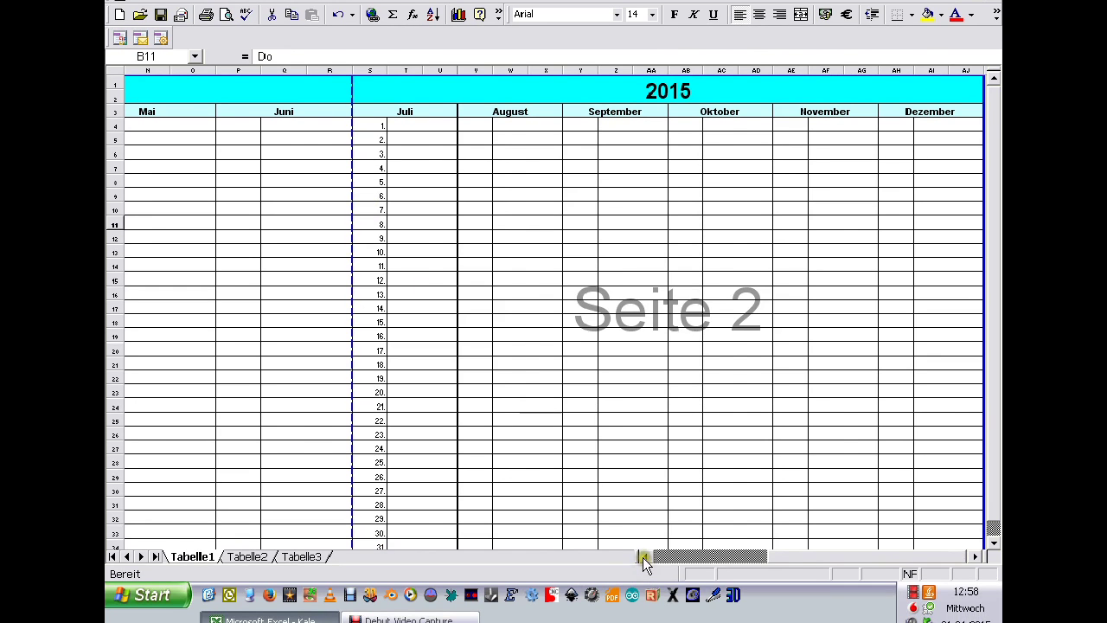
click(643, 557)
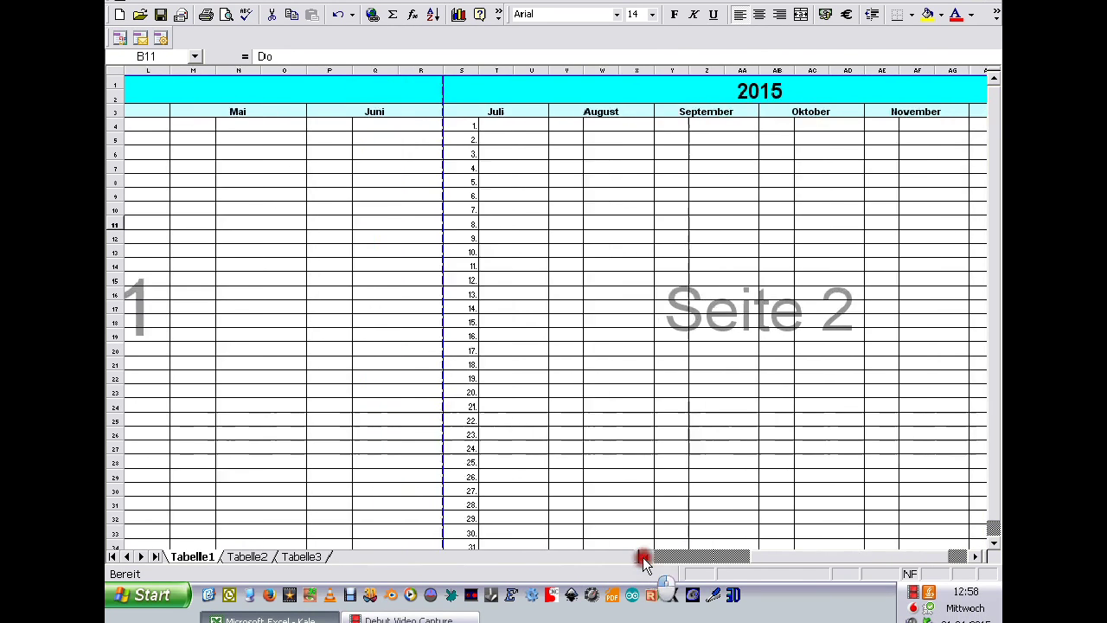
drag(642, 557, 643, 557)
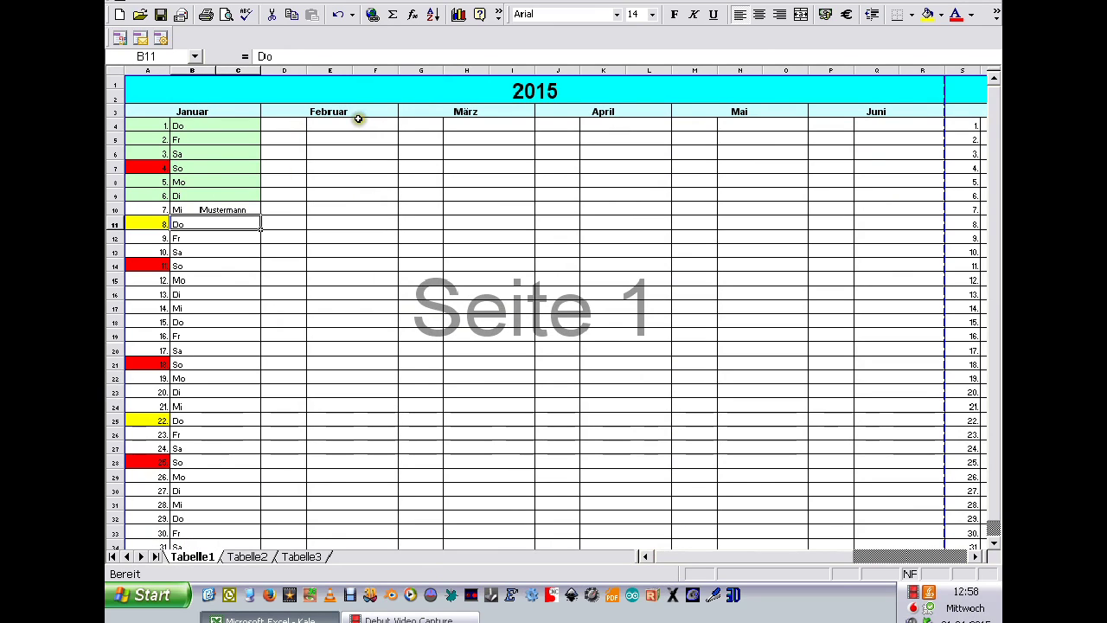
Enter So in the Februar entry cell for day 1 and autofill the weekdays down to day 28
click(328, 123)
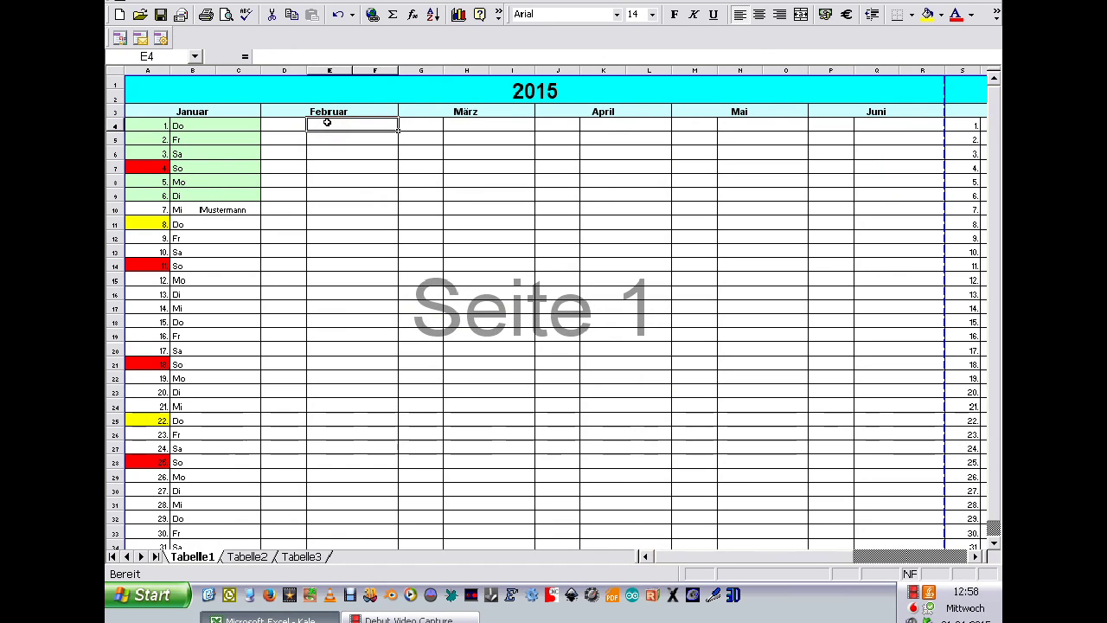
text(So)
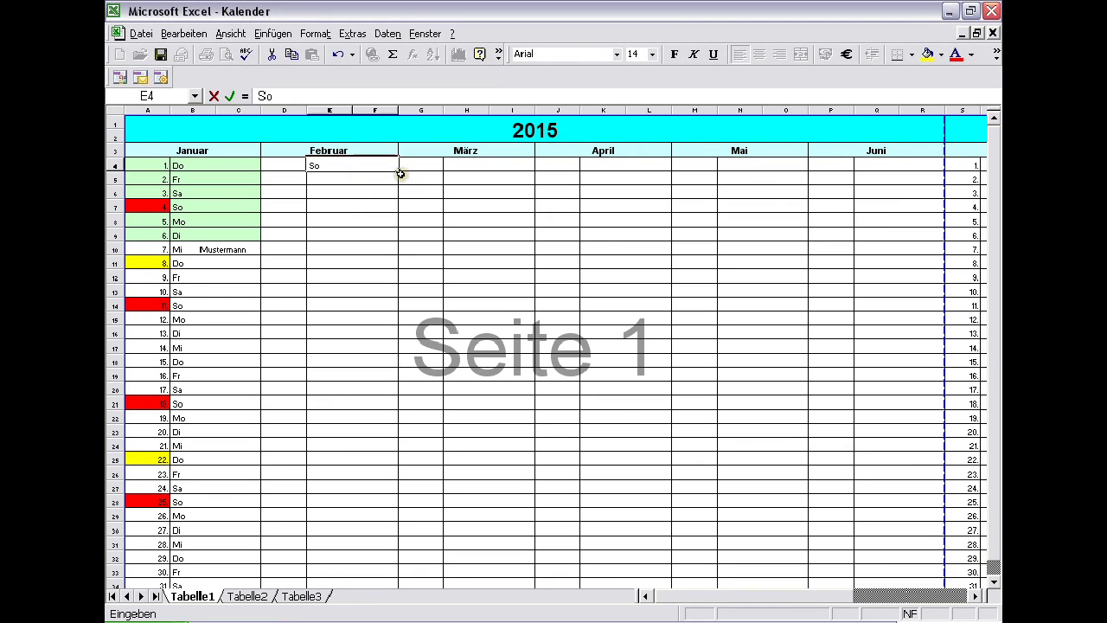
click(397, 172)
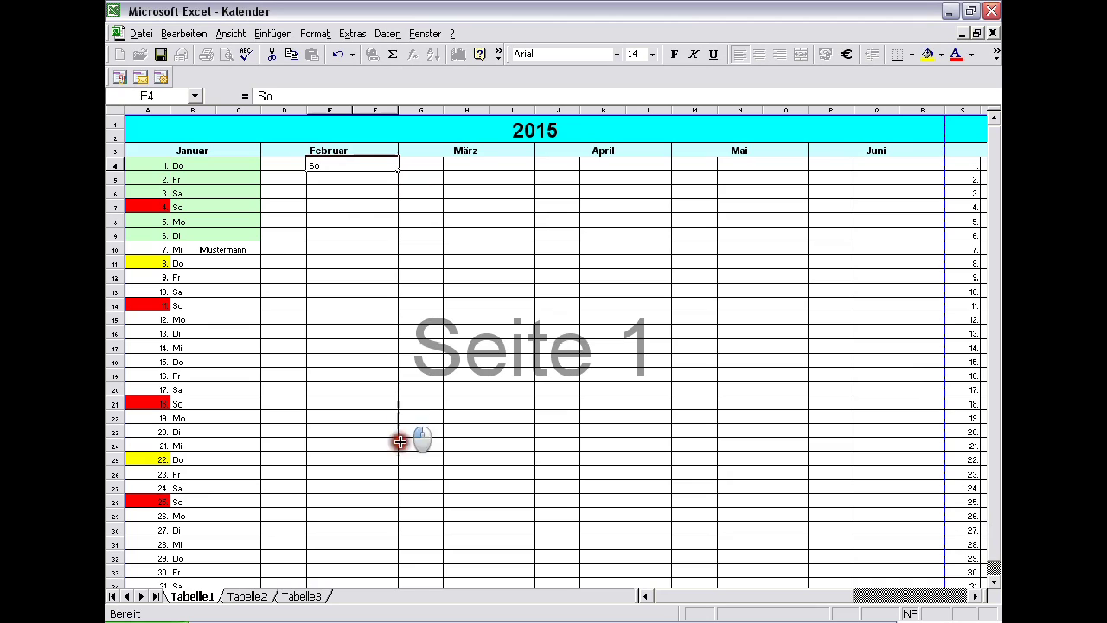
drag(390, 554, 503, 246)
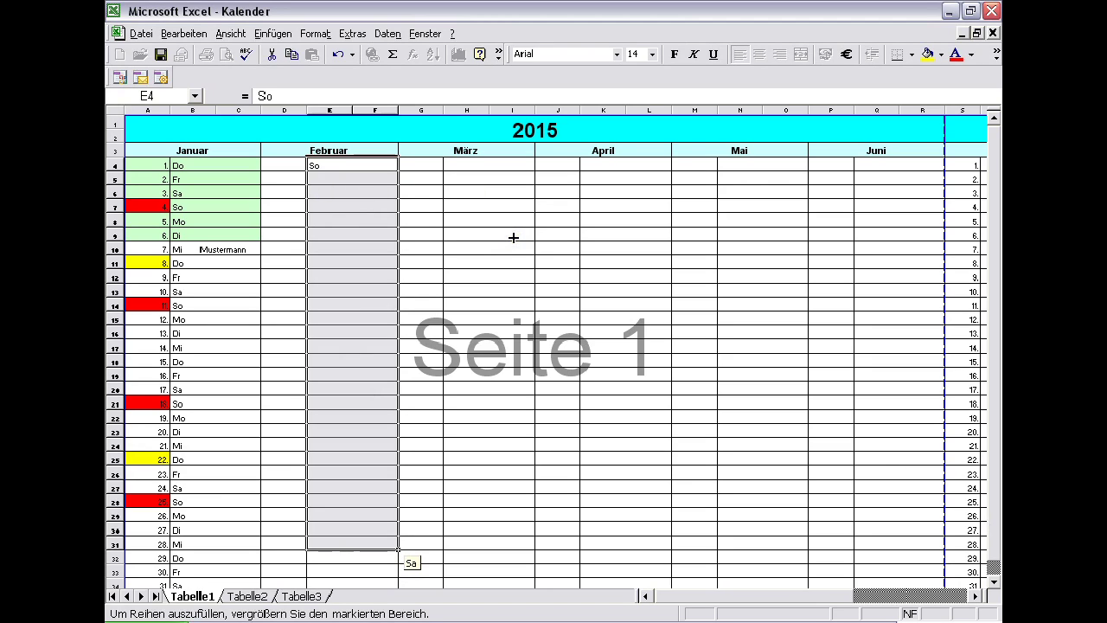
drag(449, 274, 468, 216)
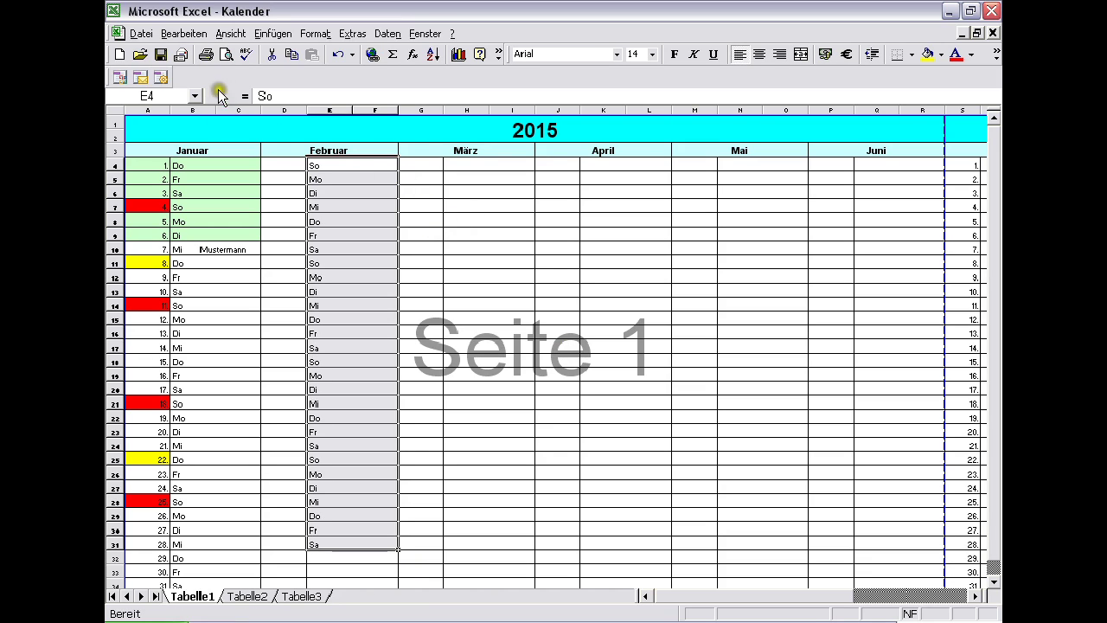
Open the print preview of the calendar sheet
click(226, 53)
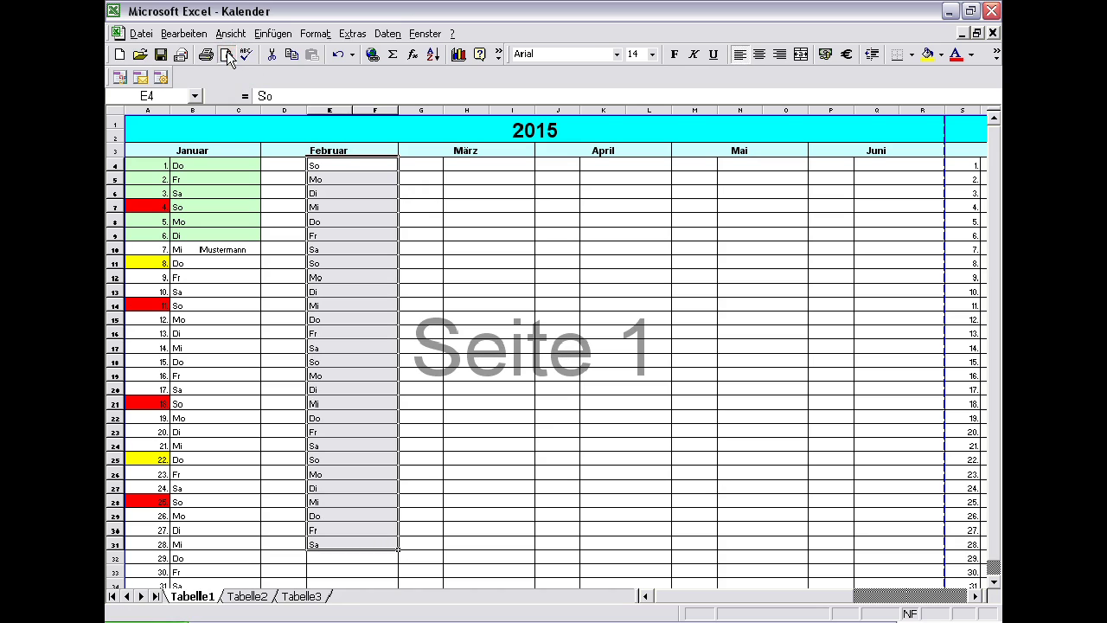